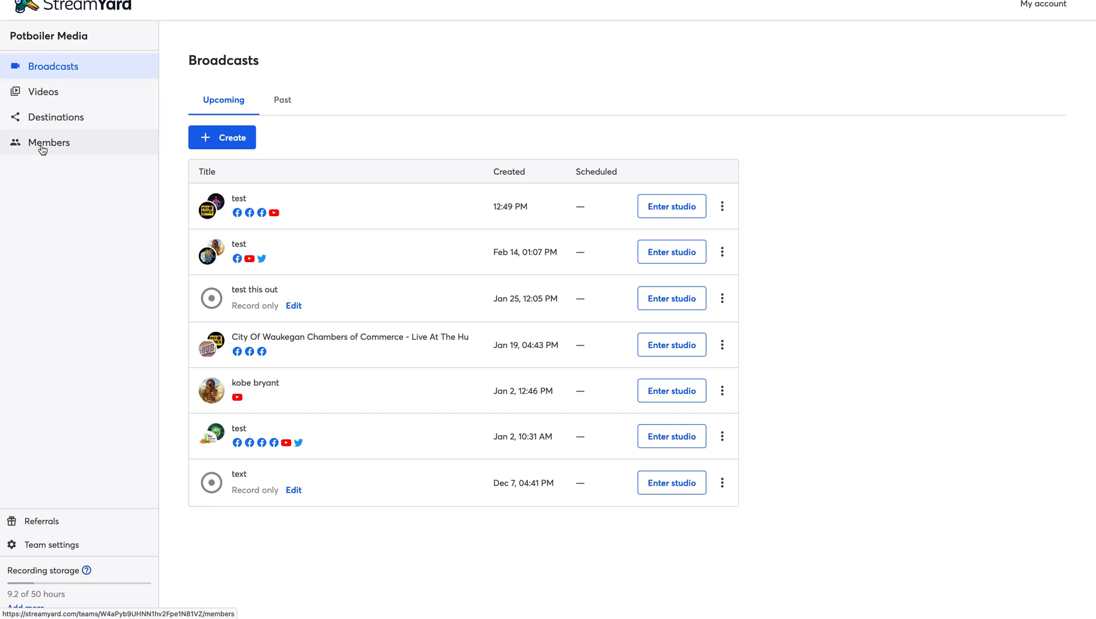
- Open the Pushing Past The Past recording from Videos, skip ahead to about 3:03 and pause it
{"action": "left_click", "coordinate": [42, 96]}
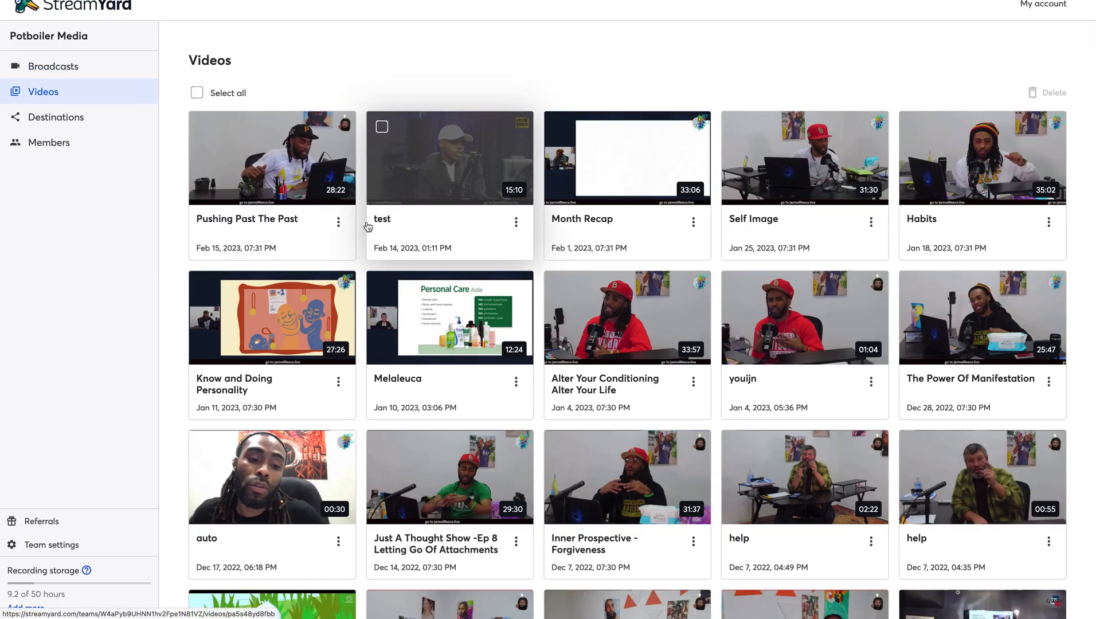
{"action": "left_click", "coordinate": [287, 223]}
{"action": "scroll", "coordinate": [622, 441], "scroll_direction": "down", "scroll_amount": 1}
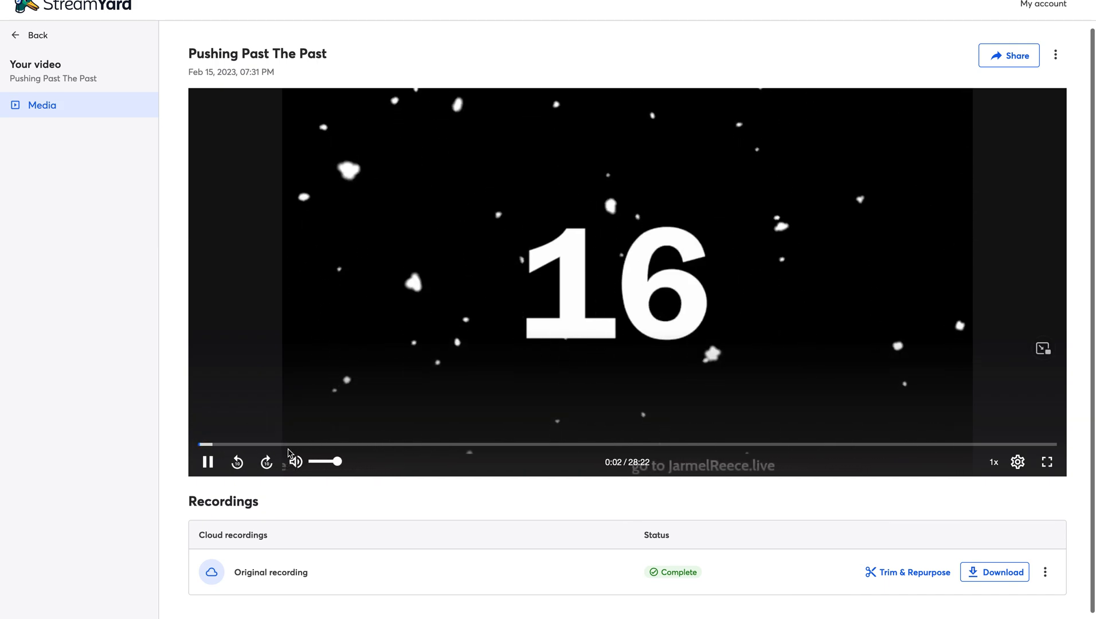
{"action": "left_click", "coordinate": [291, 446]}
{"action": "scroll", "coordinate": [345, 492], "scroll_direction": "down", "scroll_amount": 1}
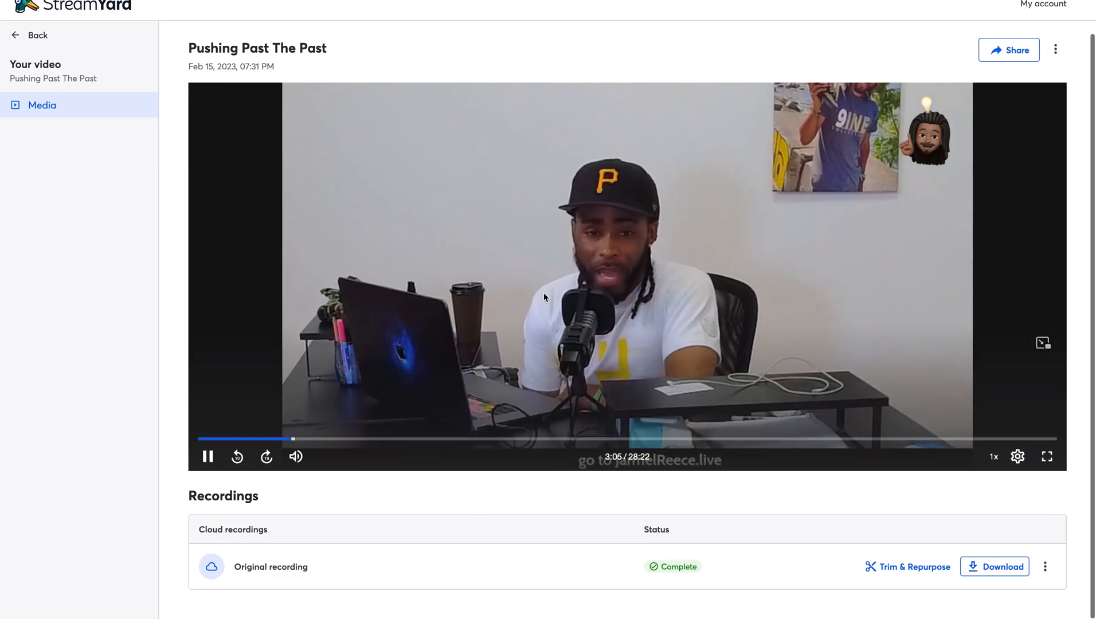
{"action": "left_click", "coordinate": [207, 456]}
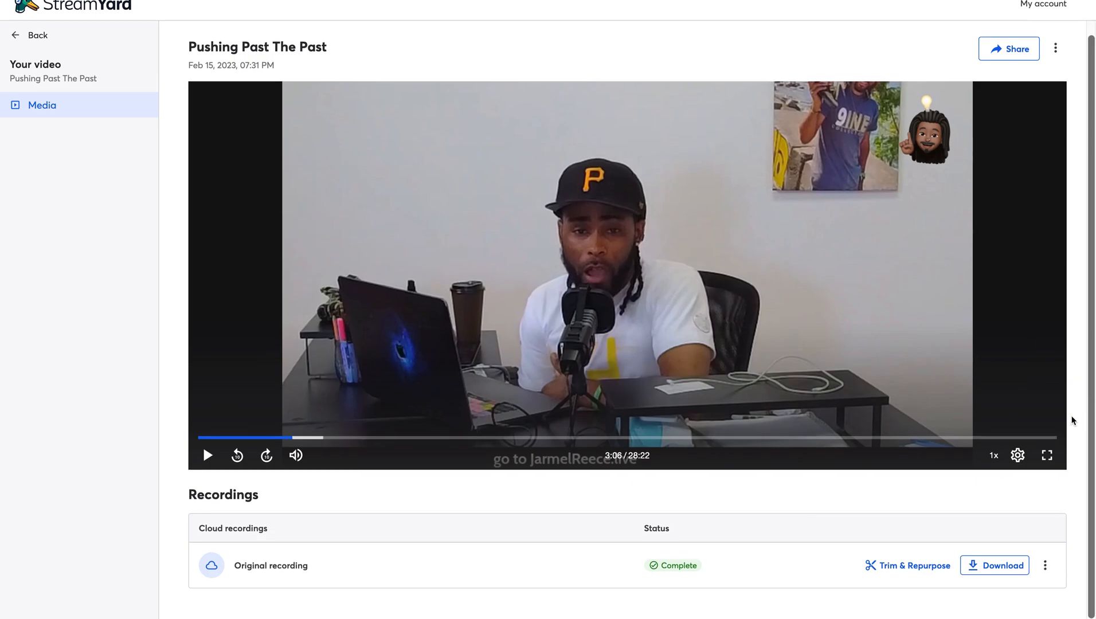
- Check the recording's options menu without choosing anything, then go back to the video library
{"action": "left_click", "coordinate": [1045, 567]}
{"action": "left_click", "coordinate": [1045, 566]}
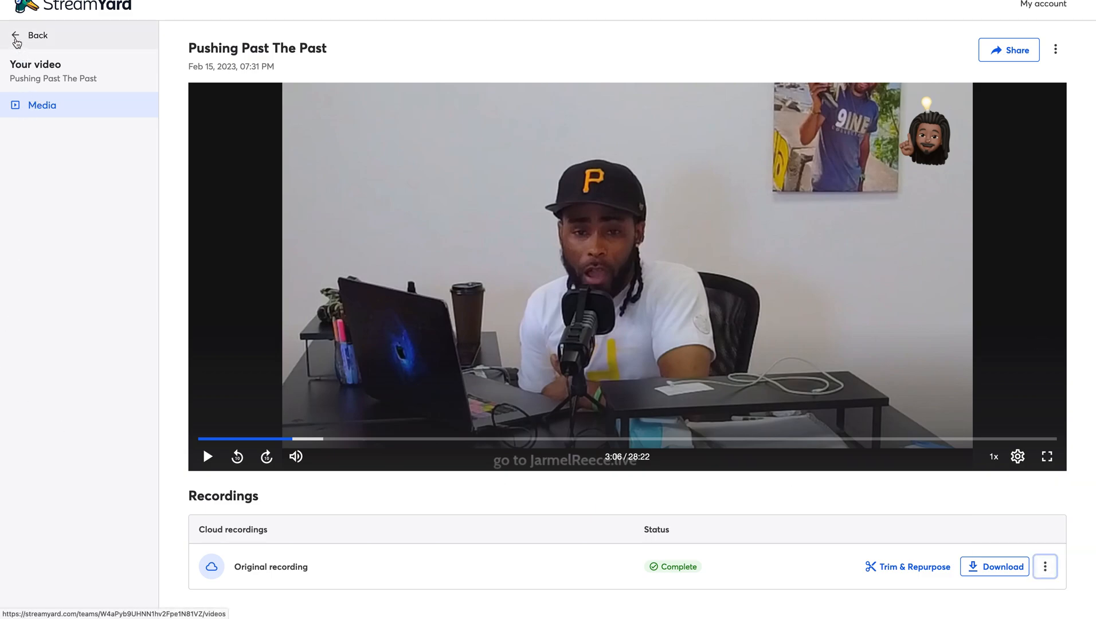
{"action": "left_click", "coordinate": [17, 36]}
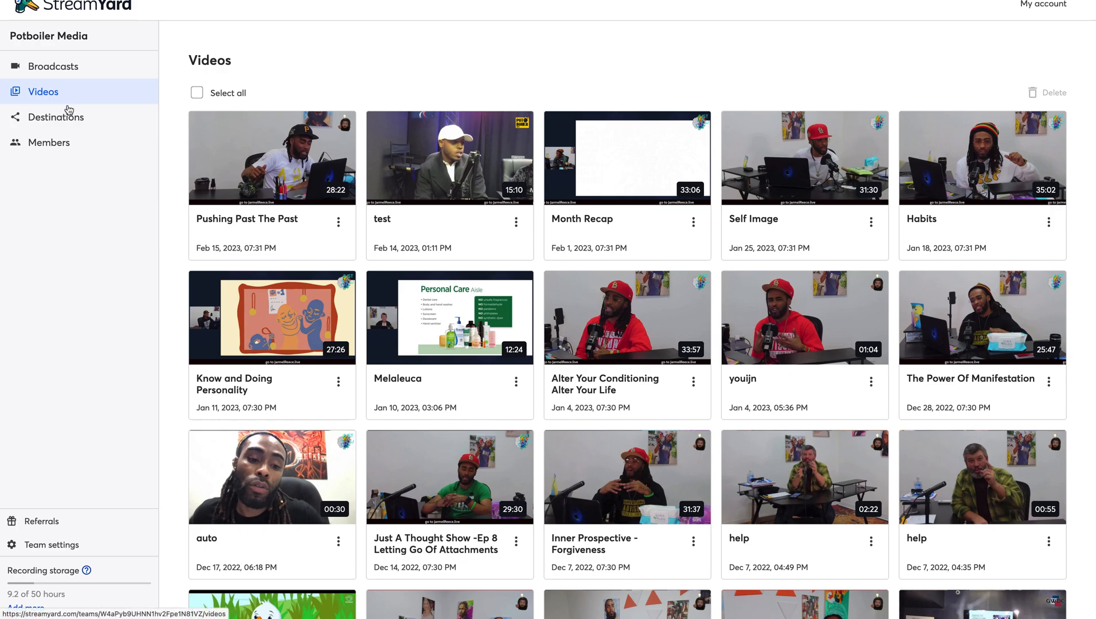
- Browse the connected Facebook, YouTube, Twitter and Instagram destinations and the addable platforms, then return
{"action": "left_click", "coordinate": [56, 121]}
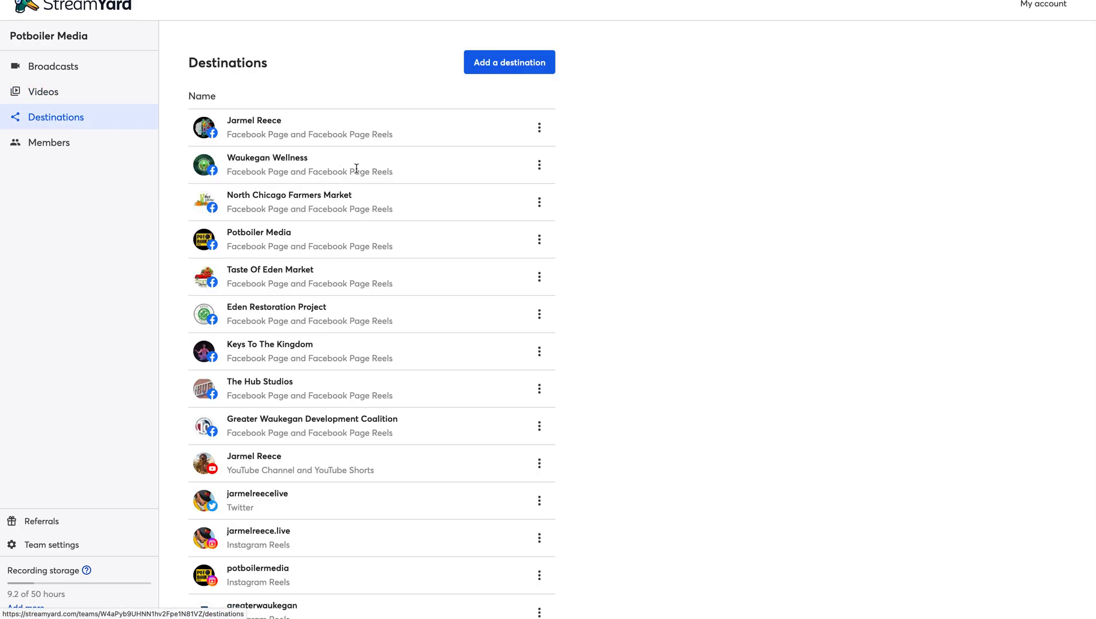
{"action": "scroll", "coordinate": [338, 437], "scroll_direction": "down", "scroll_amount": 2}
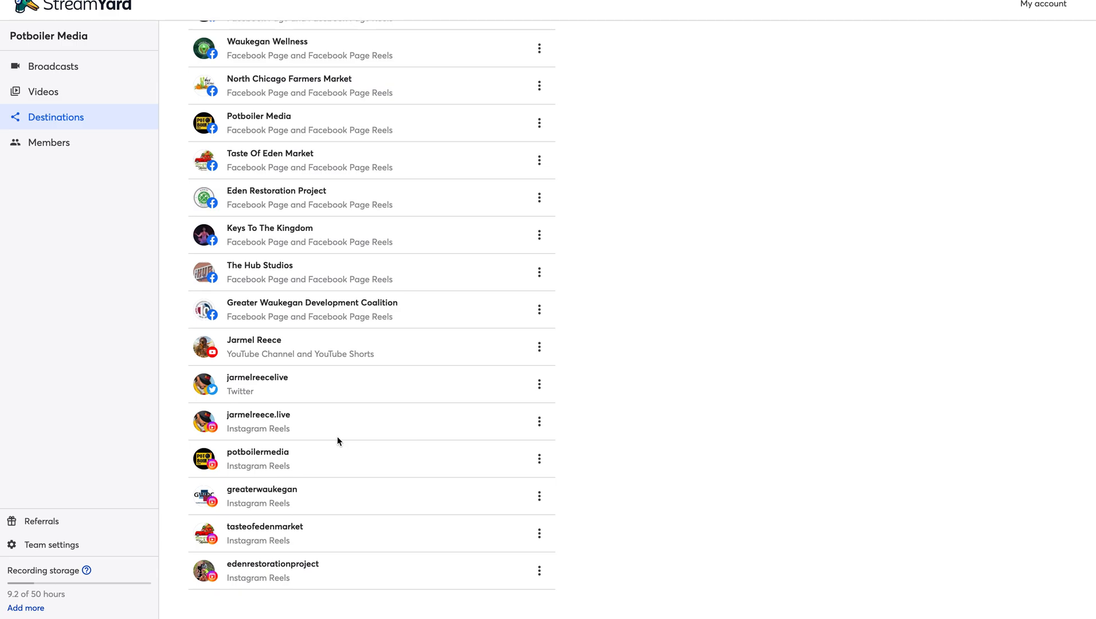
{"action": "scroll", "coordinate": [333, 201], "scroll_direction": "up", "scroll_amount": 1}
{"action": "scroll", "coordinate": [332, 200], "scroll_direction": "up", "scroll_amount": 1}
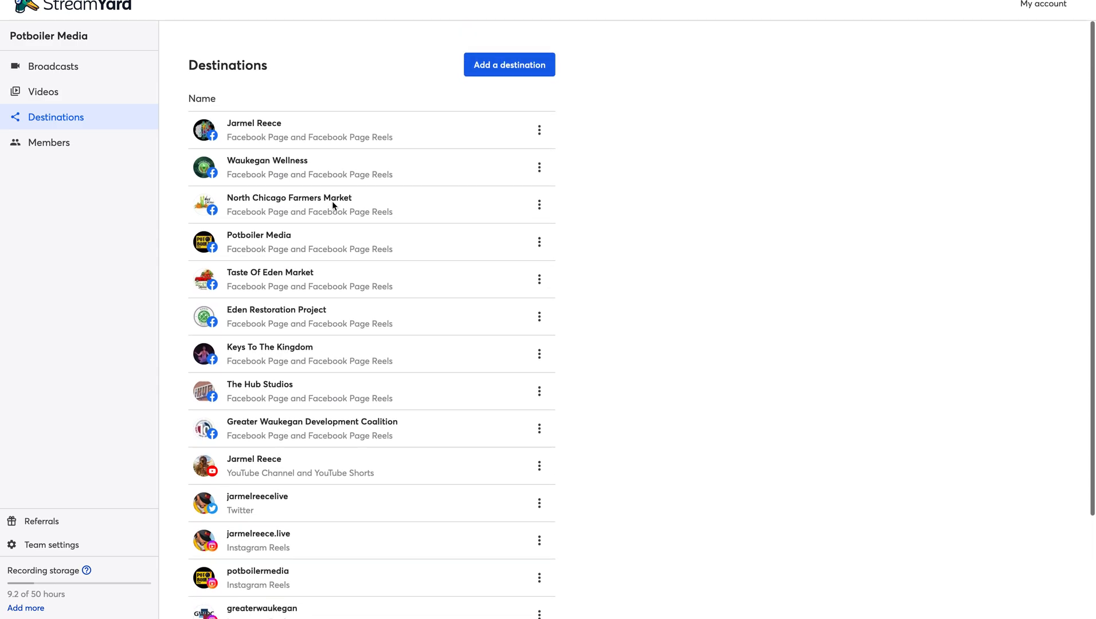
{"action": "left_click", "coordinate": [510, 64]}
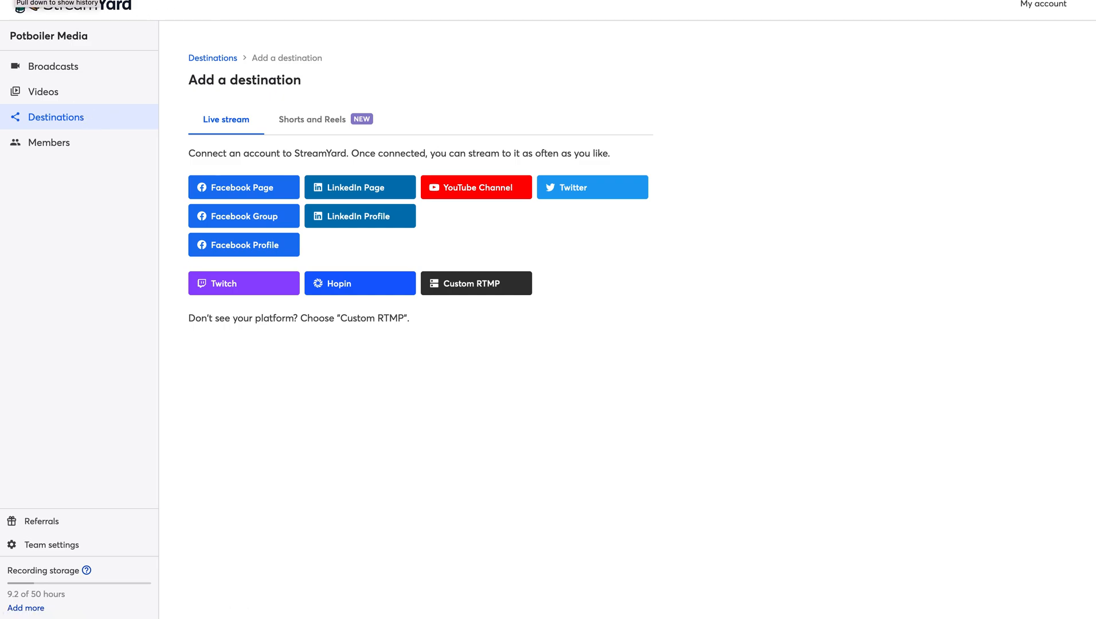
{"action": "left_click", "coordinate": [13, 0]}
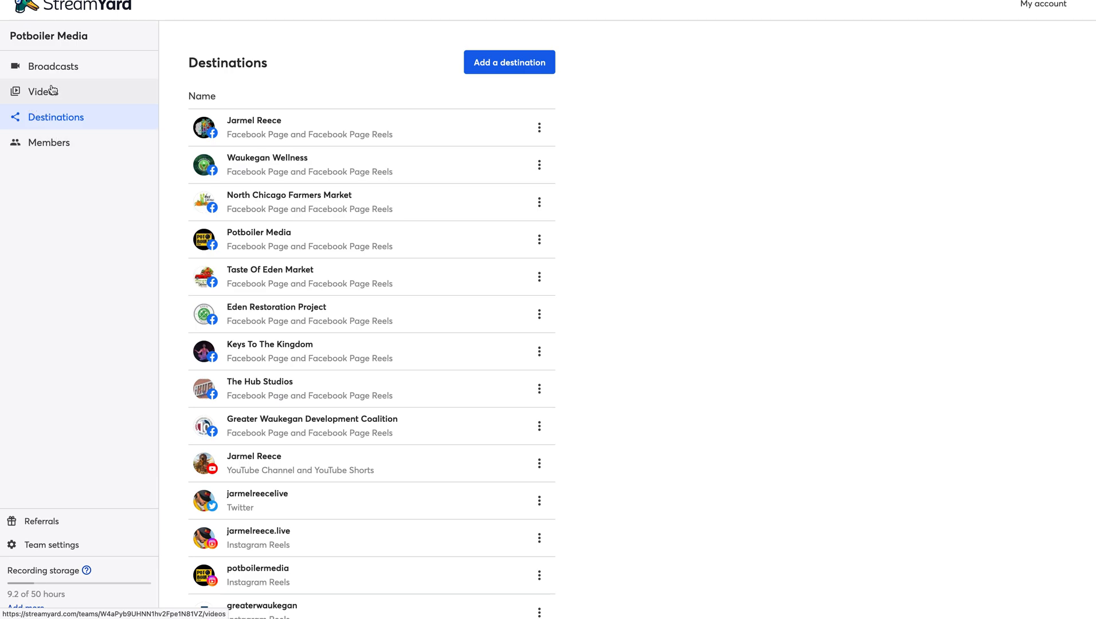
- Check the action menus for a cohost and a pending admin invite, then return to Broadcasts
{"action": "left_click", "coordinate": [52, 145]}
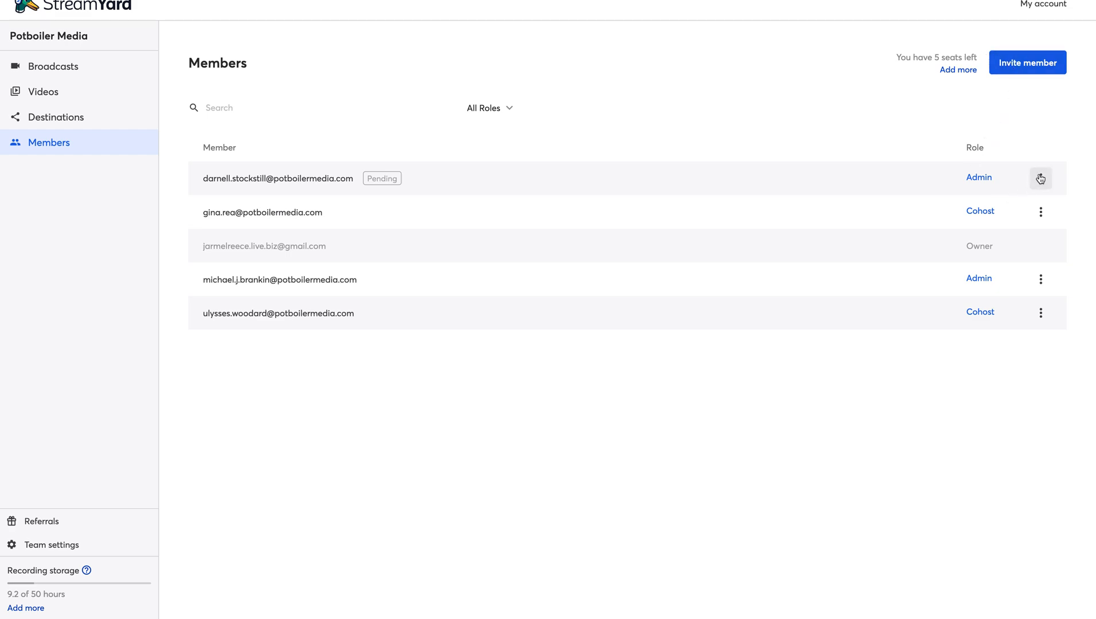
{"action": "left_click", "coordinate": [1041, 212]}
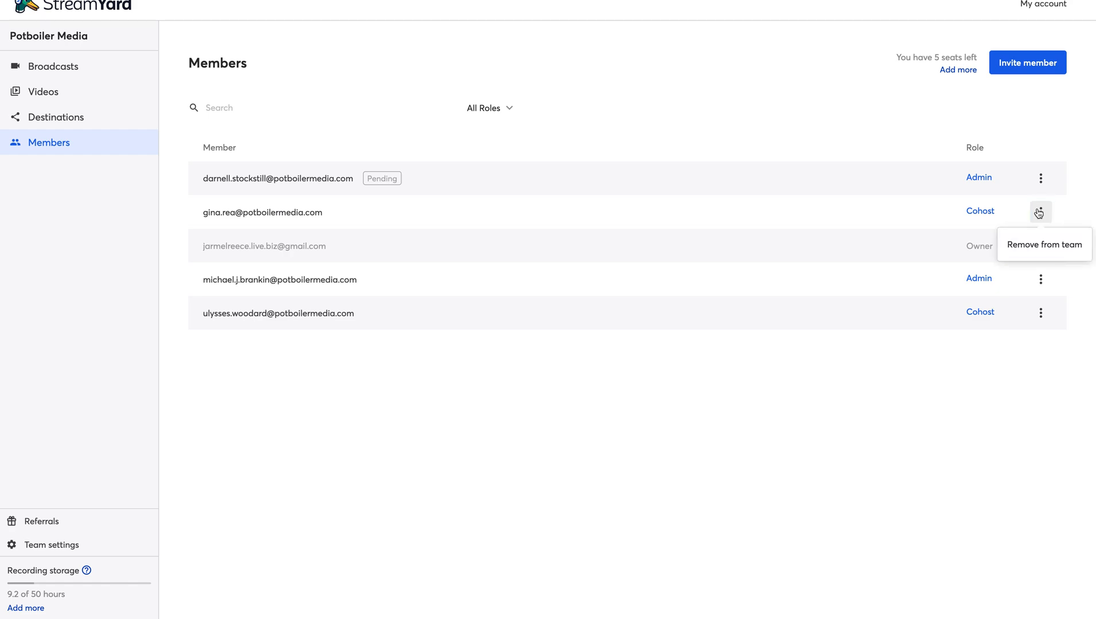
{"action": "left_click", "coordinate": [1041, 211]}
{"action": "left_click", "coordinate": [1042, 179]}
{"action": "left_click", "coordinate": [1042, 179]}
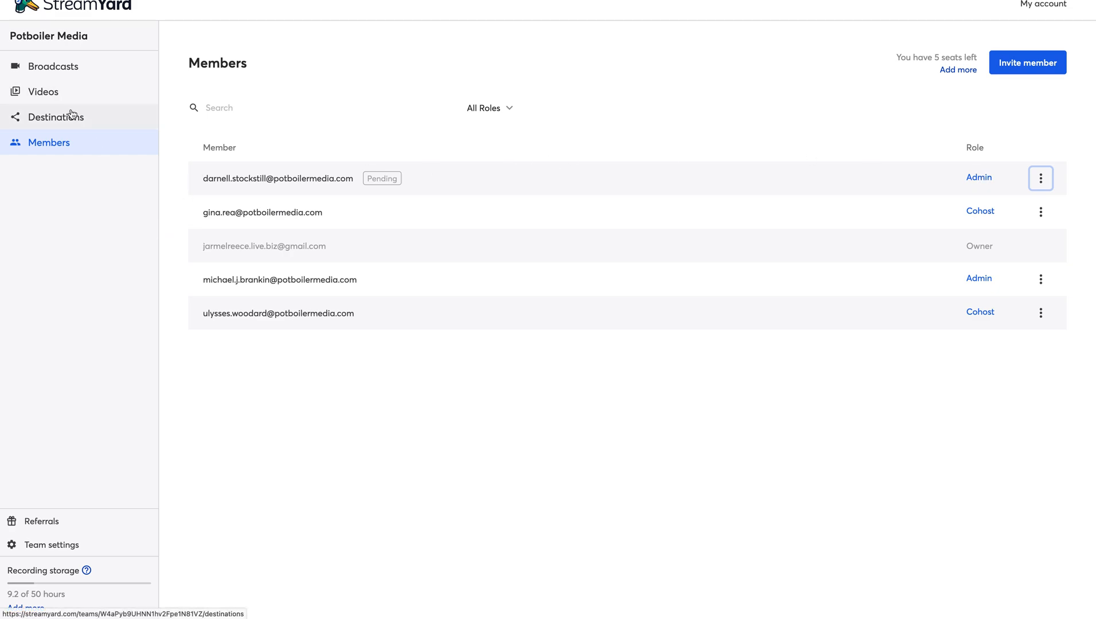
{"action": "left_click", "coordinate": [62, 71]}
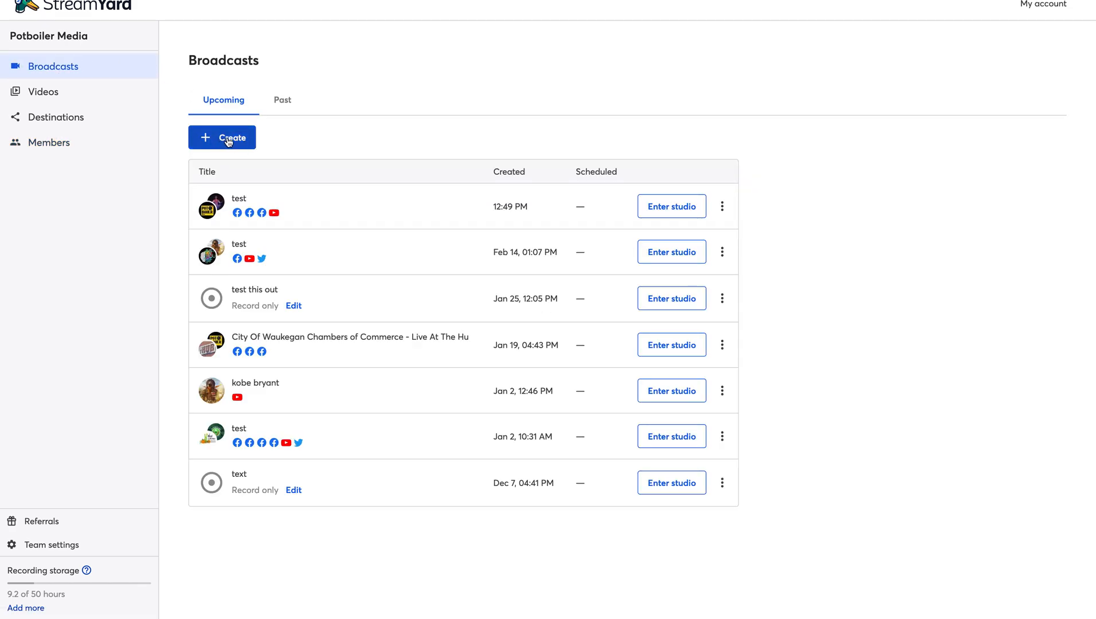
{"action": "left_click", "coordinate": [284, 104]}
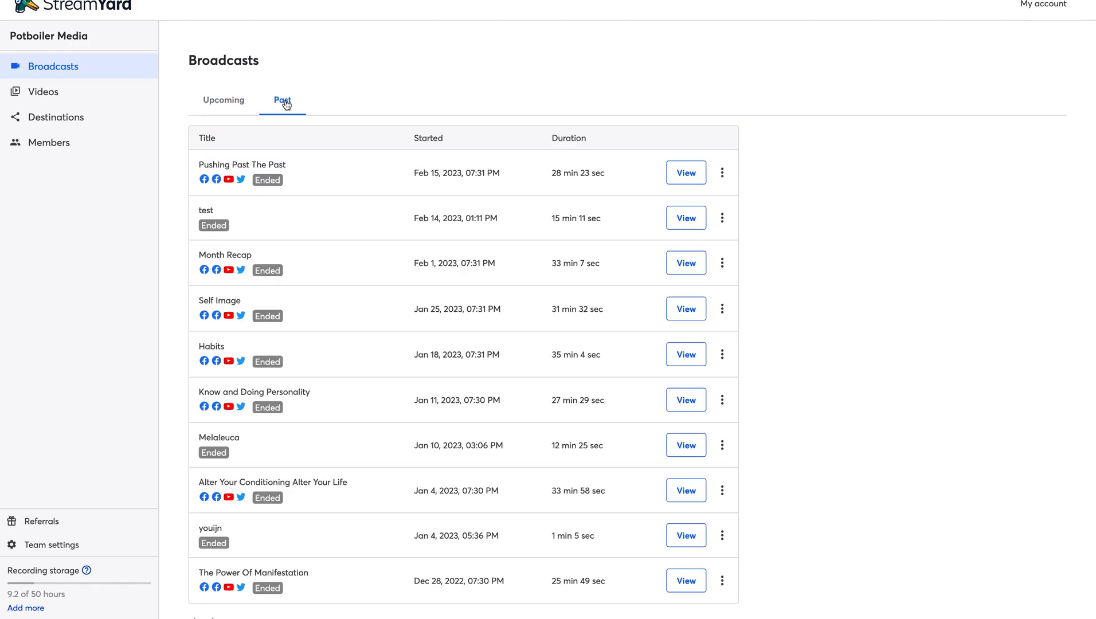
{"action": "left_click", "coordinate": [723, 176]}
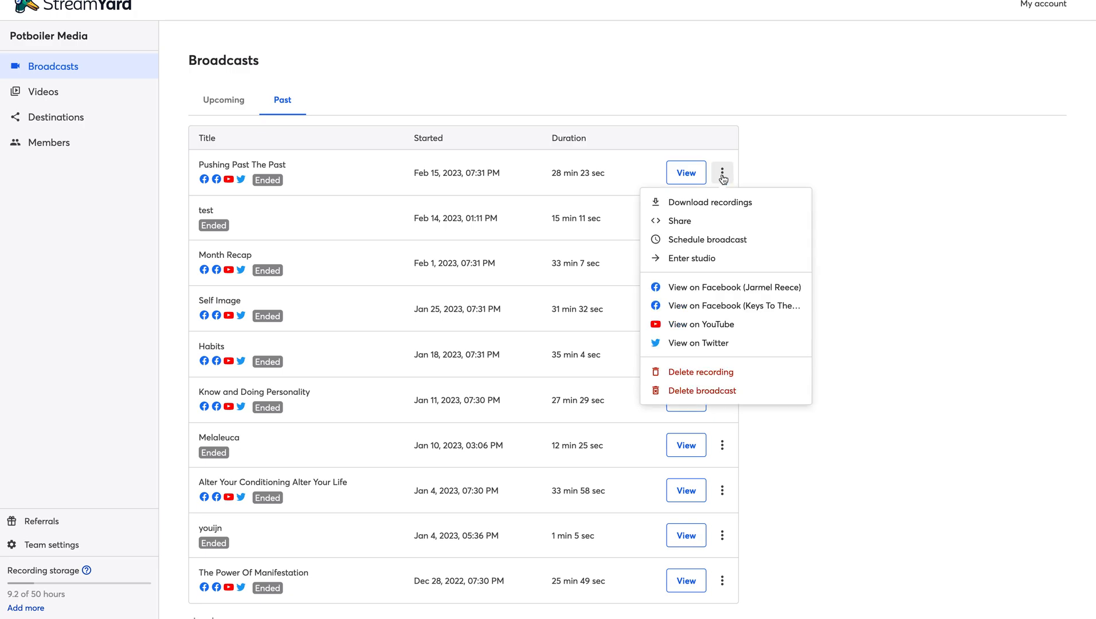
{"action": "left_click", "coordinate": [714, 203]}
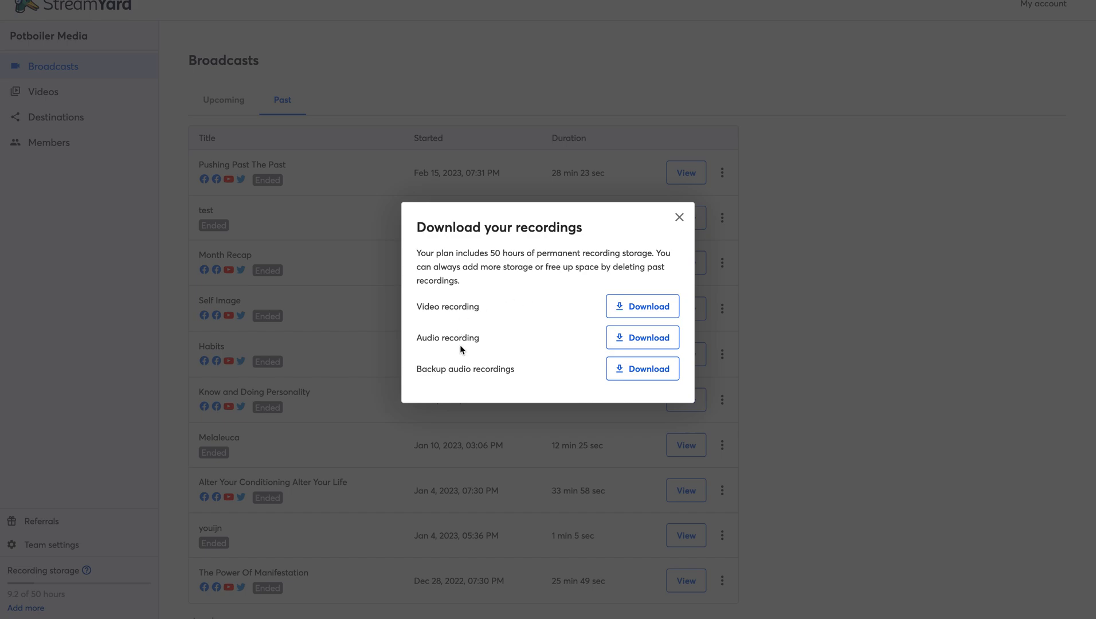
{"action": "left_click", "coordinate": [678, 218]}
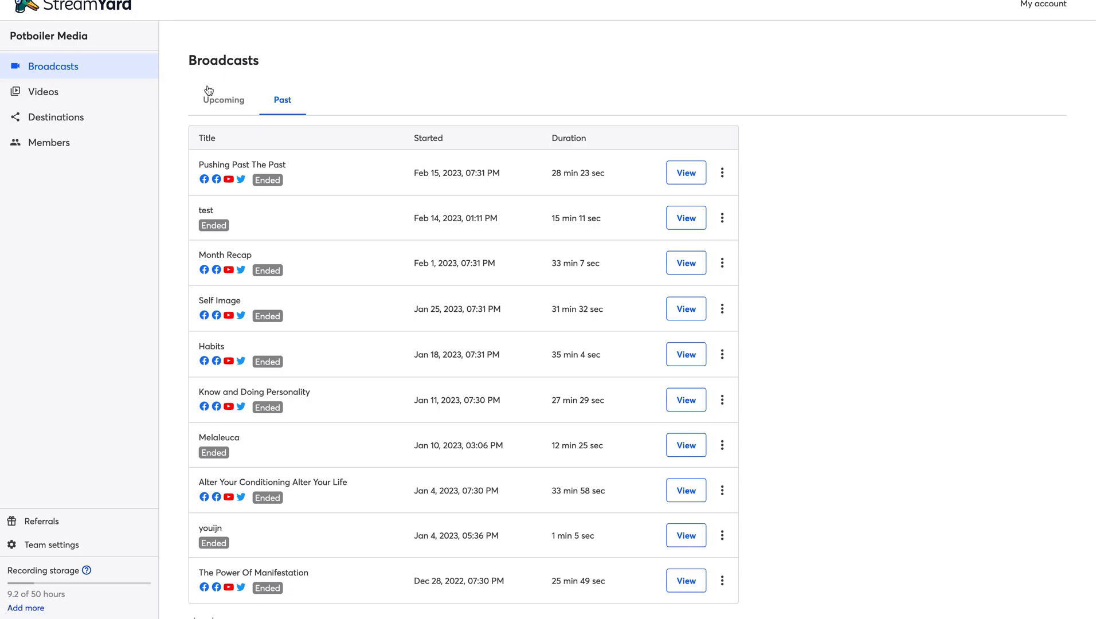
{"action": "left_click", "coordinate": [219, 102]}
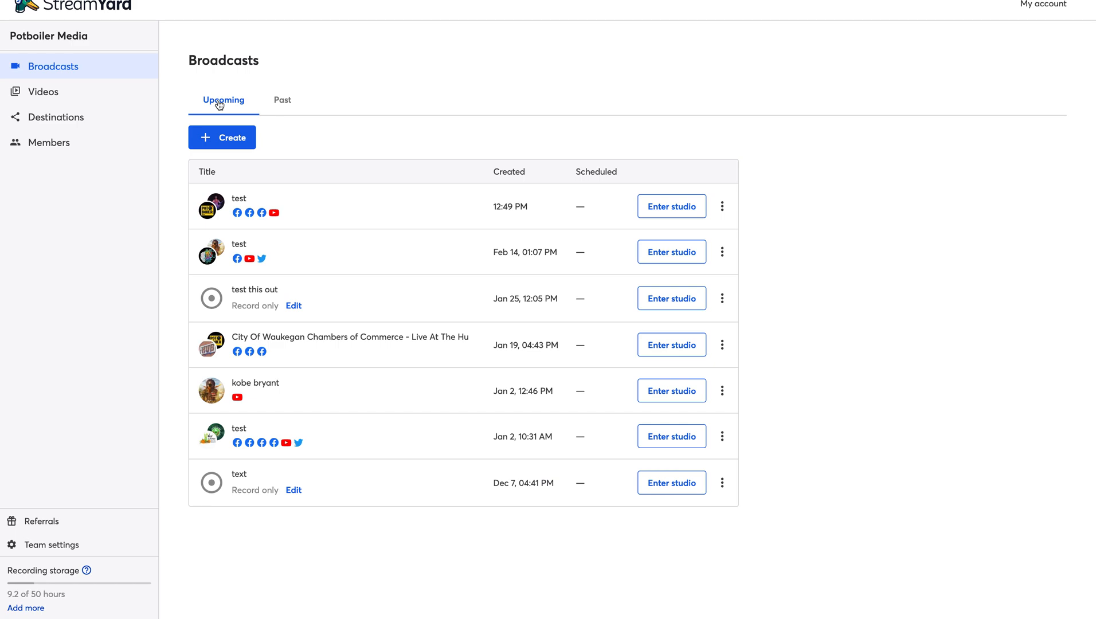
- Create a Studio live stream targeting Waukegan Wellness, Potboiler Media and The Hub Studios
{"action": "left_click", "coordinate": [227, 140]}
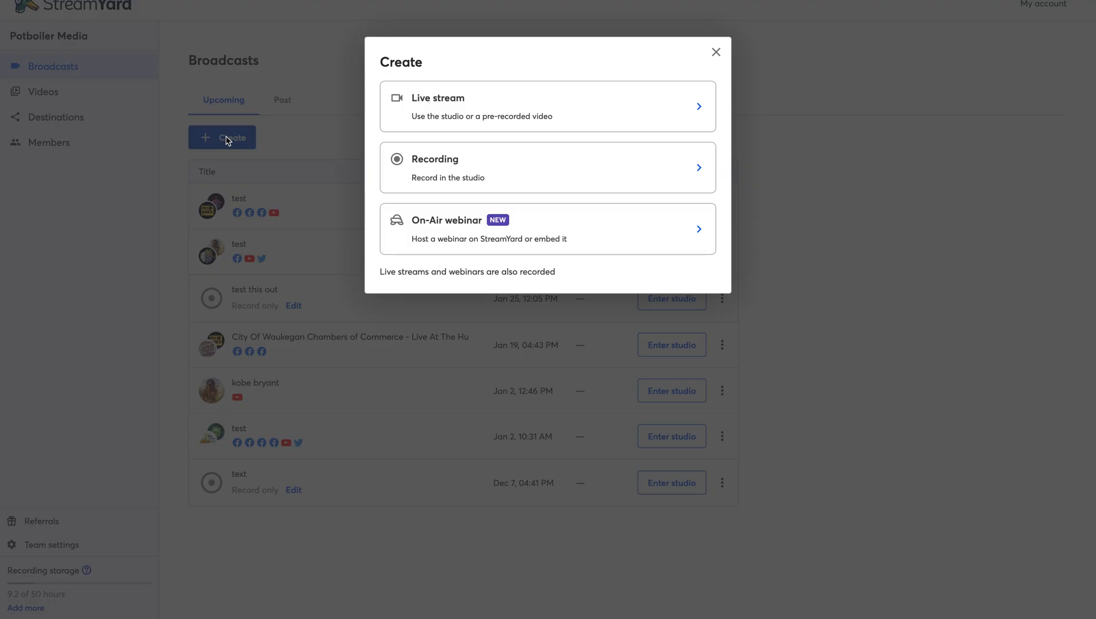
{"action": "left_click", "coordinate": [641, 120]}
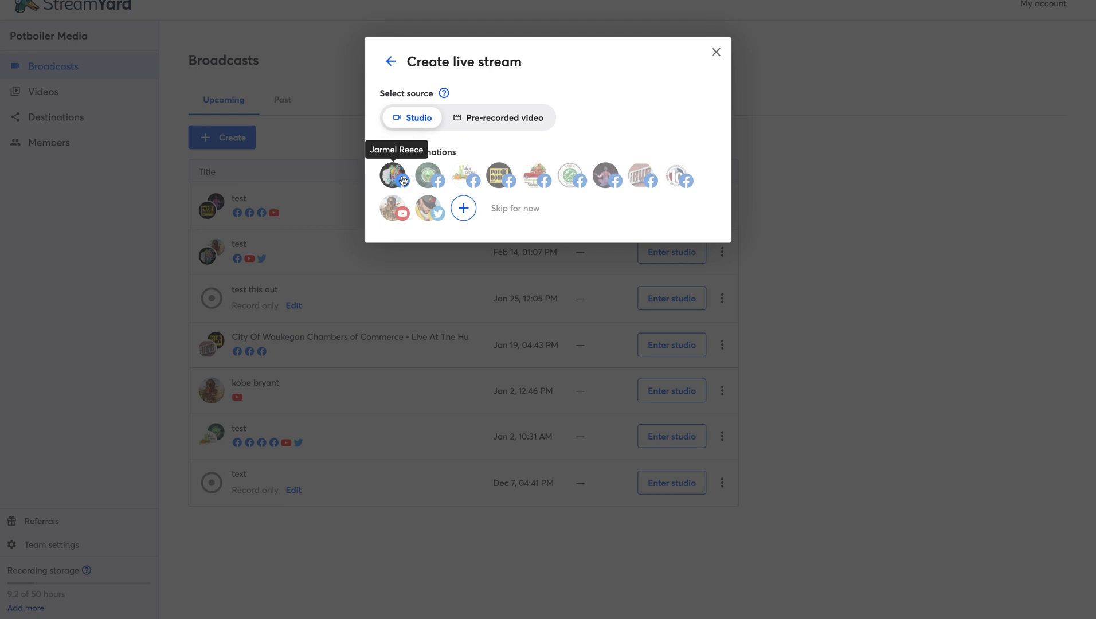
{"action": "left_click", "coordinate": [436, 180]}
{"action": "left_click", "coordinate": [500, 177]}
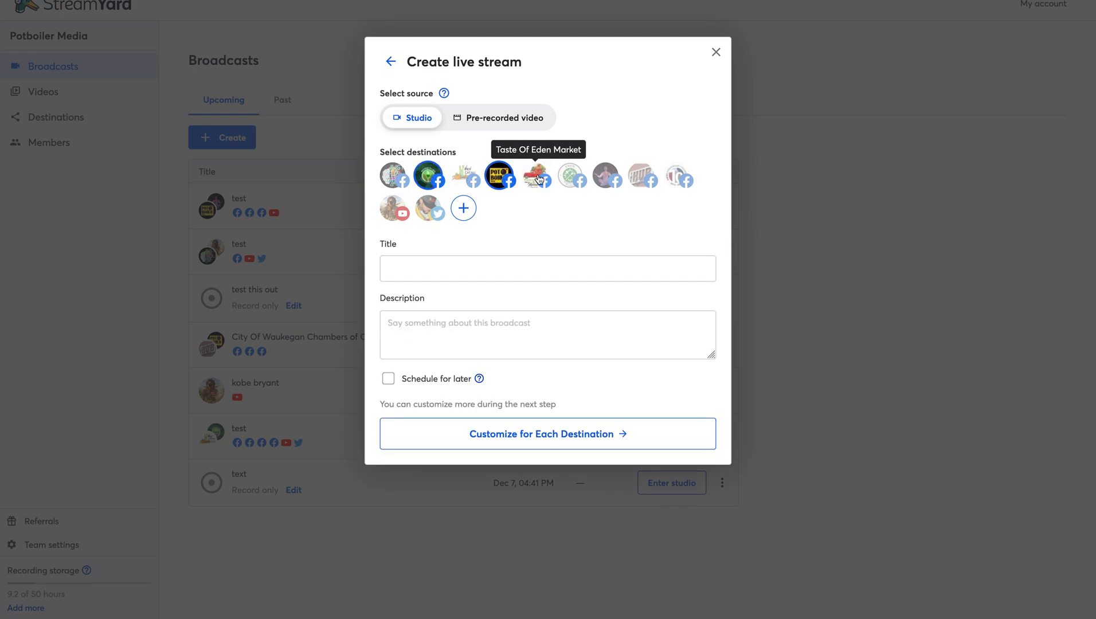
{"action": "left_click", "coordinate": [676, 183]}
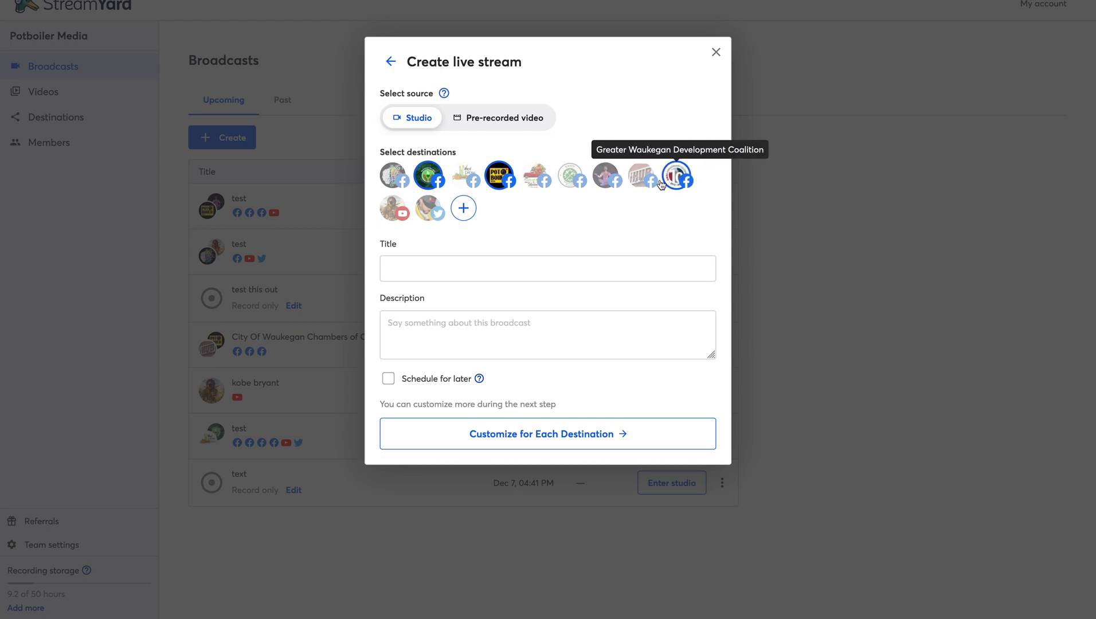
{"action": "left_click", "coordinate": [643, 182]}
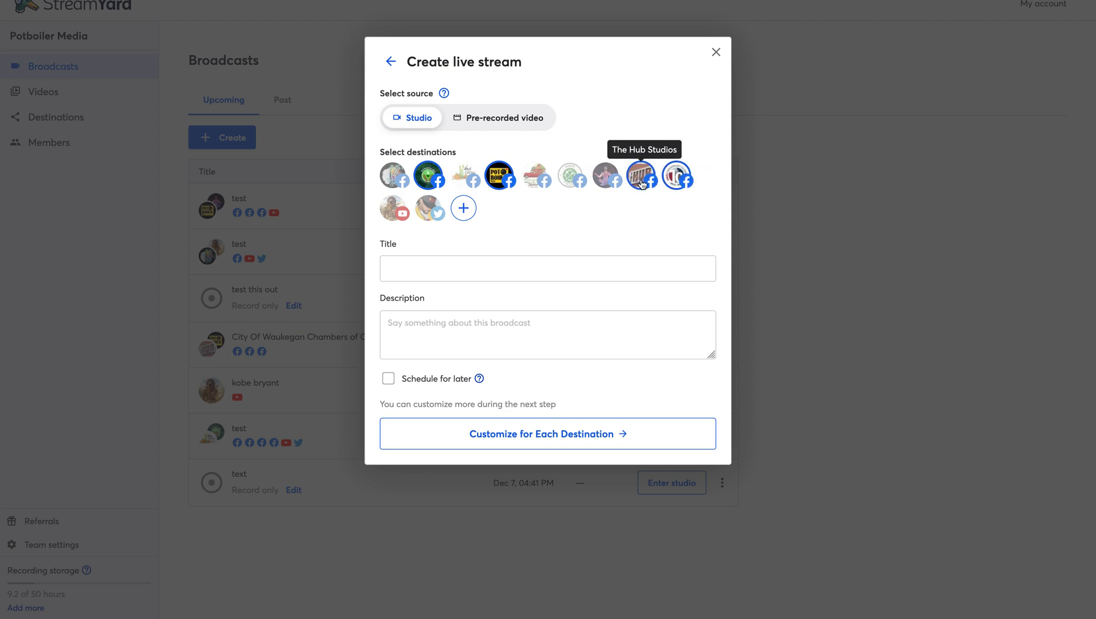
{"action": "left_click", "coordinate": [678, 184]}
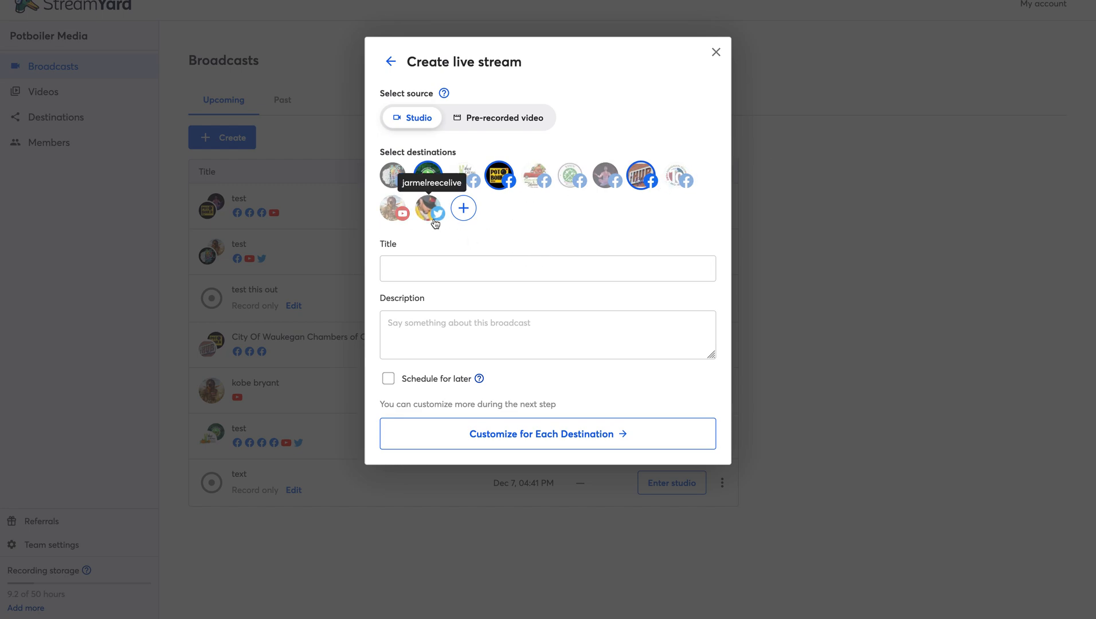
{"action": "left_click", "coordinate": [425, 265]}
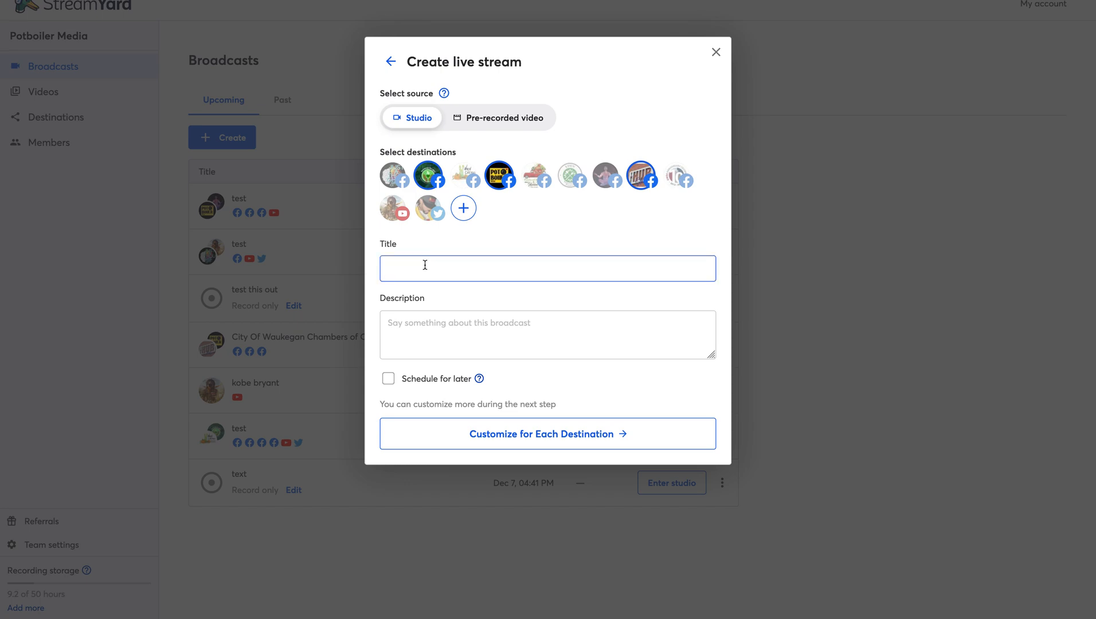
- Title the stream 'this is a test again' and give it the description 'health'
{"action": "type", "text": "this is a test again"}
{"action": "left_click", "coordinate": [446, 336]}
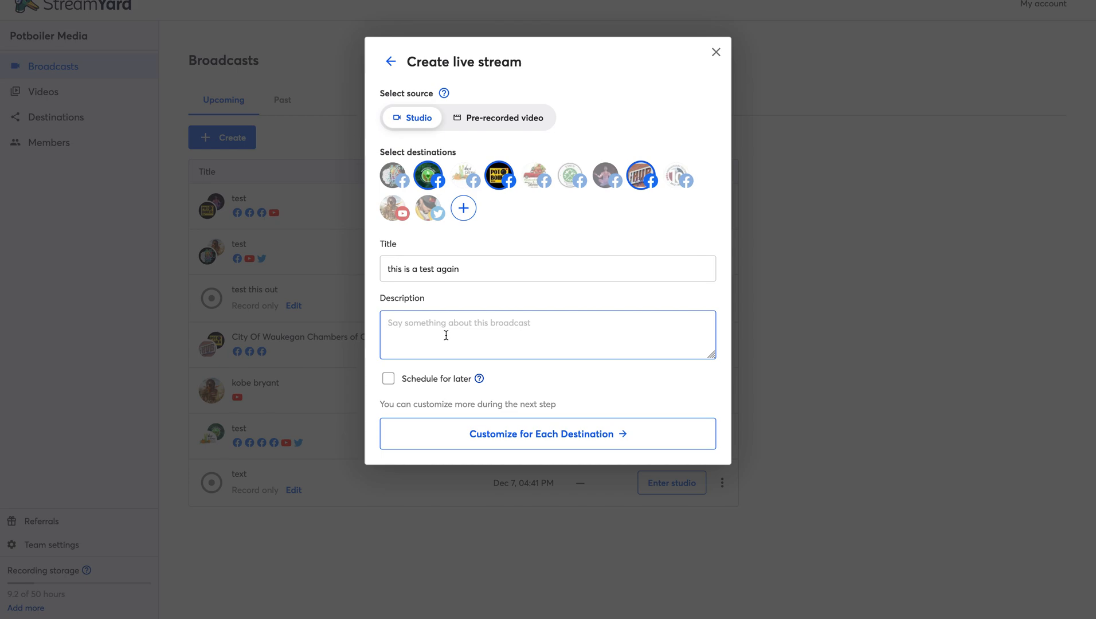
{"action": "type", "text": "h"}
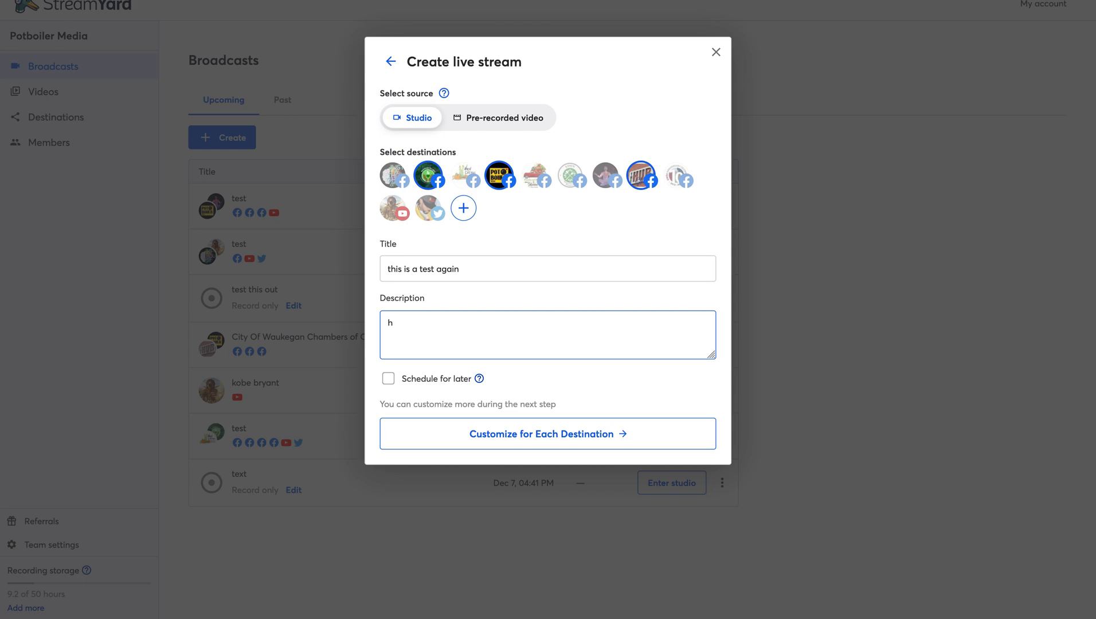
{"action": "type", "text": "eatlth"}
{"action": "key", "text": "BackSpace"}
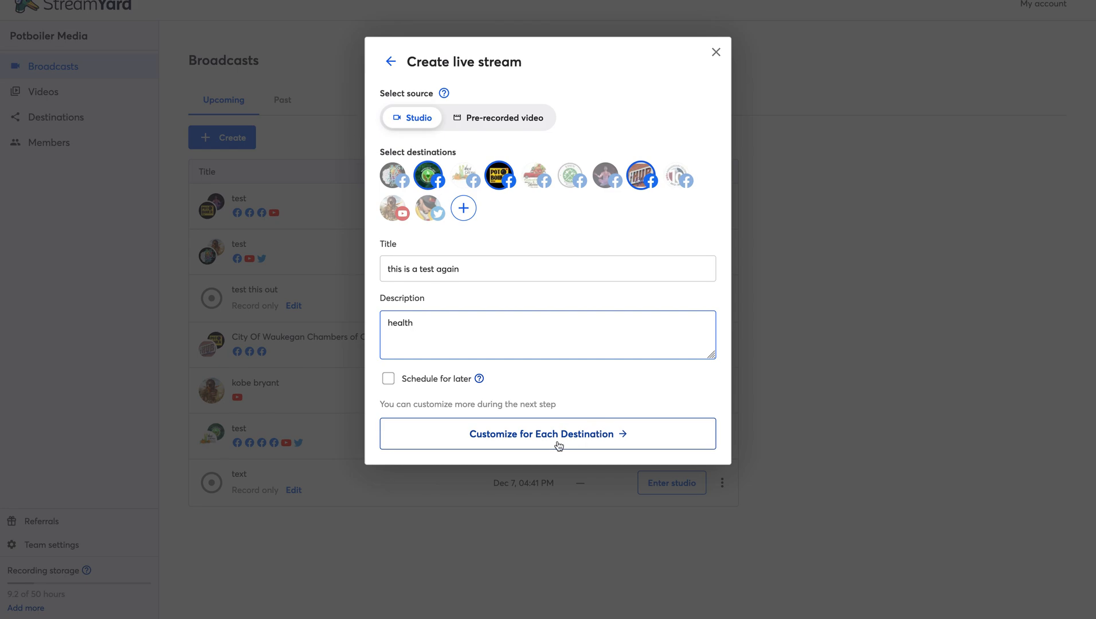
- Customize per destination, check all three destinations' details, and create the broadcast
{"action": "left_click", "coordinate": [596, 437]}
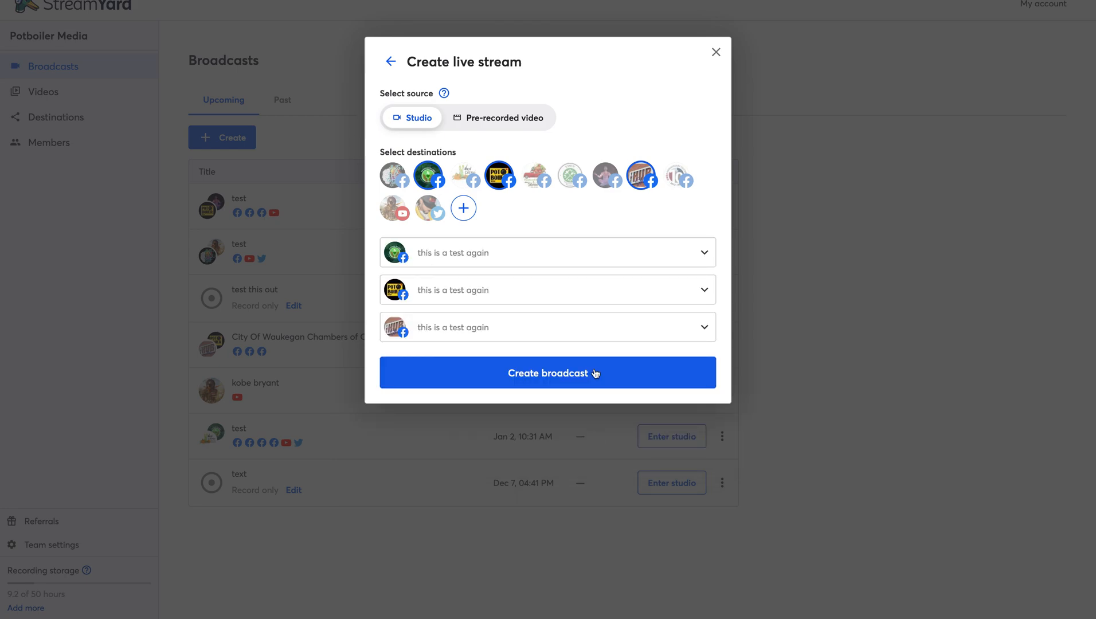
{"action": "left_click", "coordinate": [702, 329]}
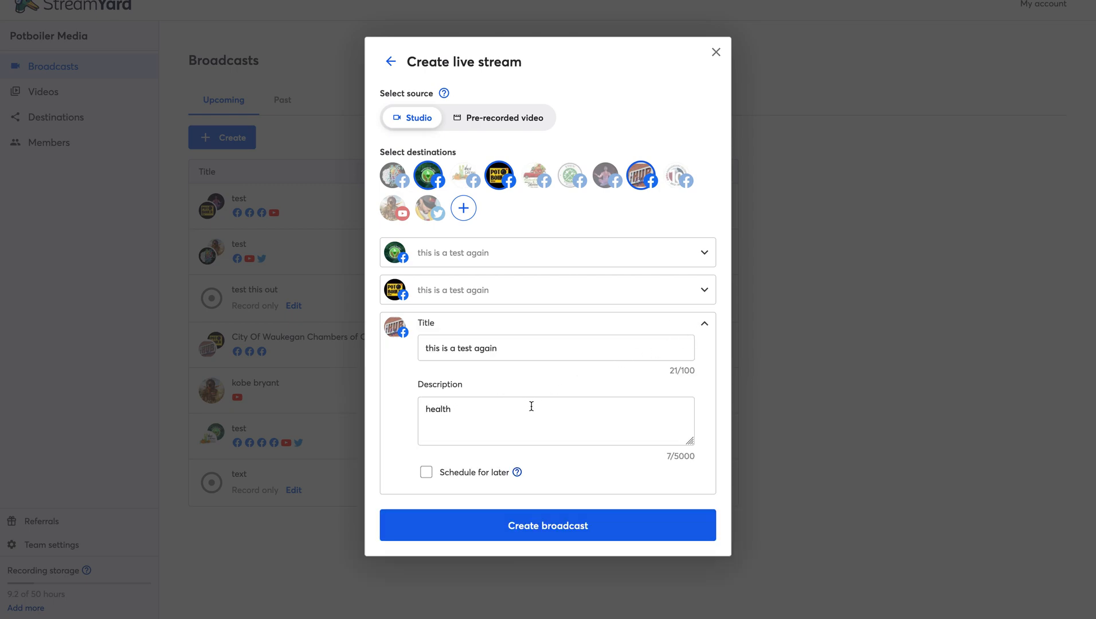
{"action": "left_click", "coordinate": [707, 330]}
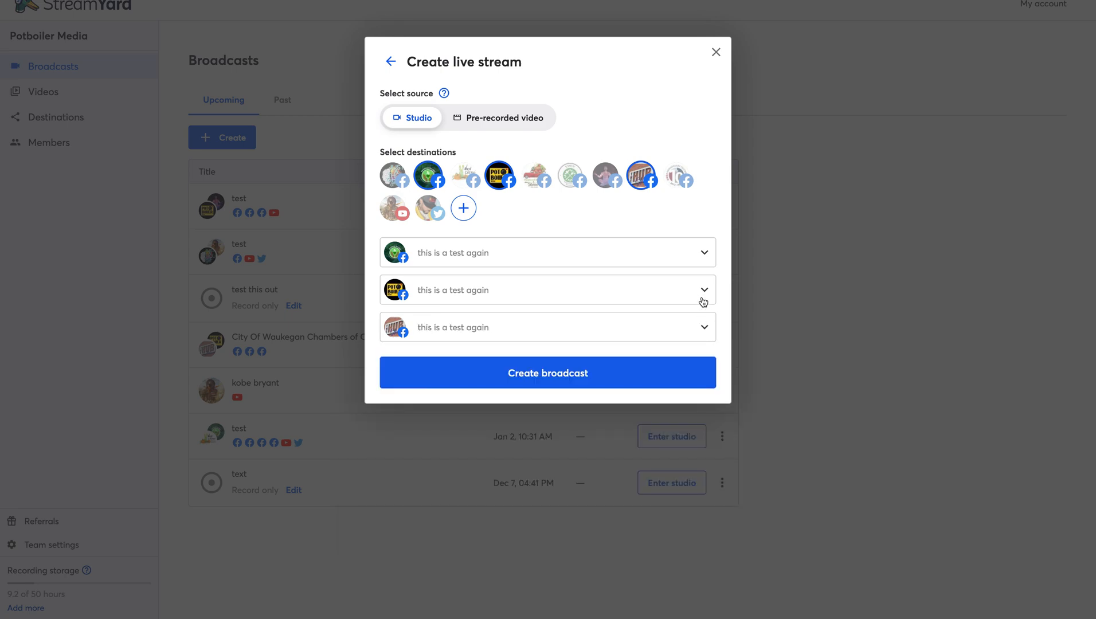
{"action": "left_click", "coordinate": [703, 298]}
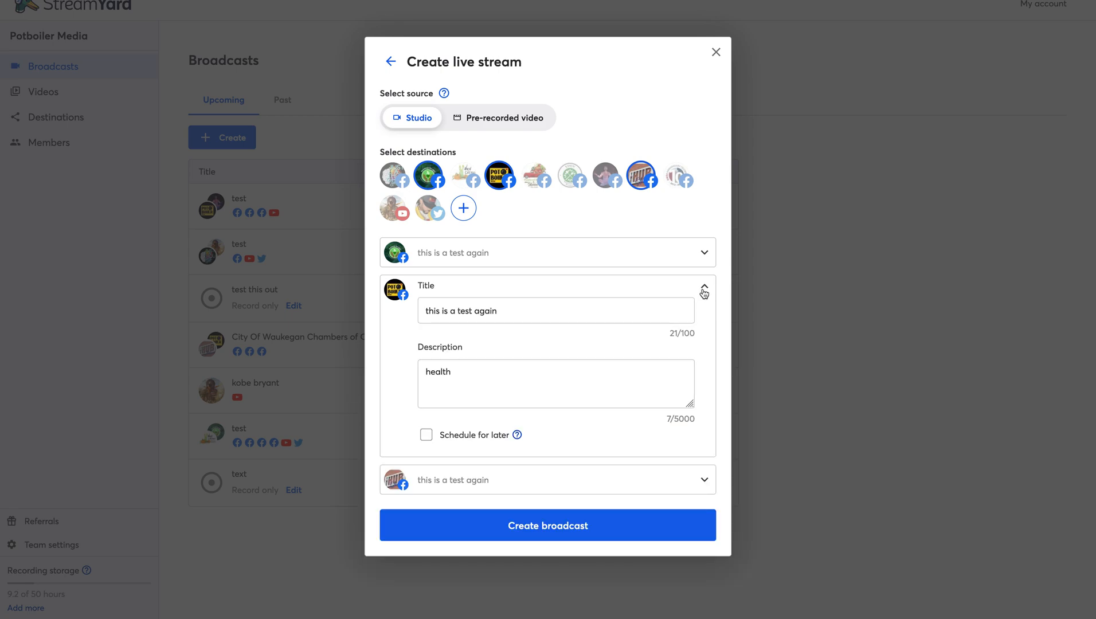
{"action": "left_click", "coordinate": [704, 291]}
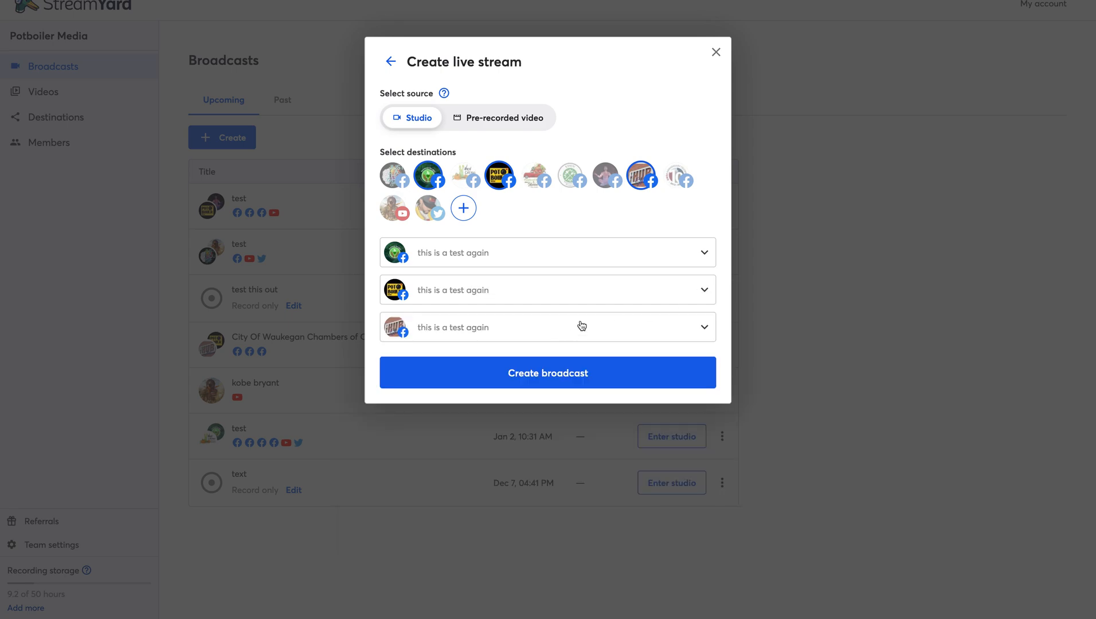
{"action": "left_click", "coordinate": [699, 328]}
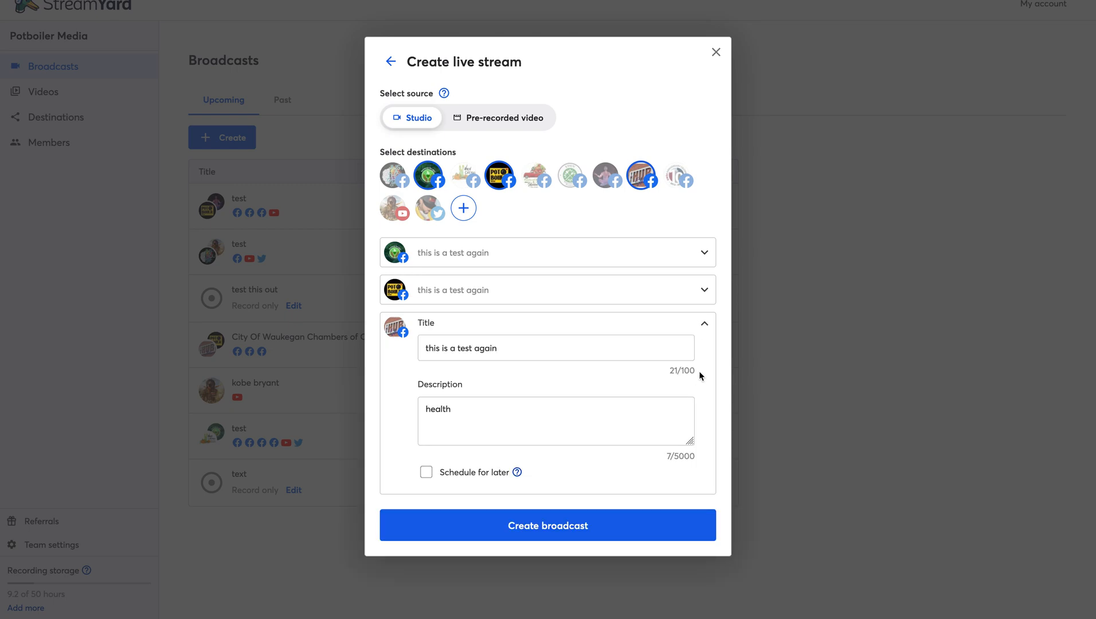
{"action": "left_click", "coordinate": [705, 327]}
{"action": "left_click", "coordinate": [706, 291]}
{"action": "left_click", "coordinate": [703, 287]}
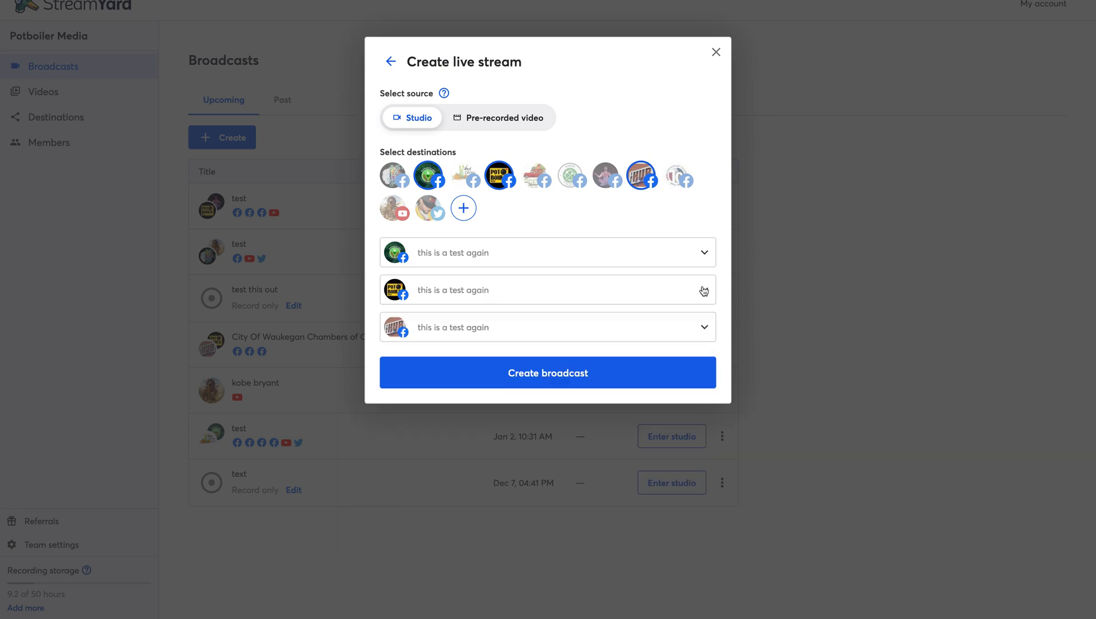
{"action": "left_click", "coordinate": [702, 256]}
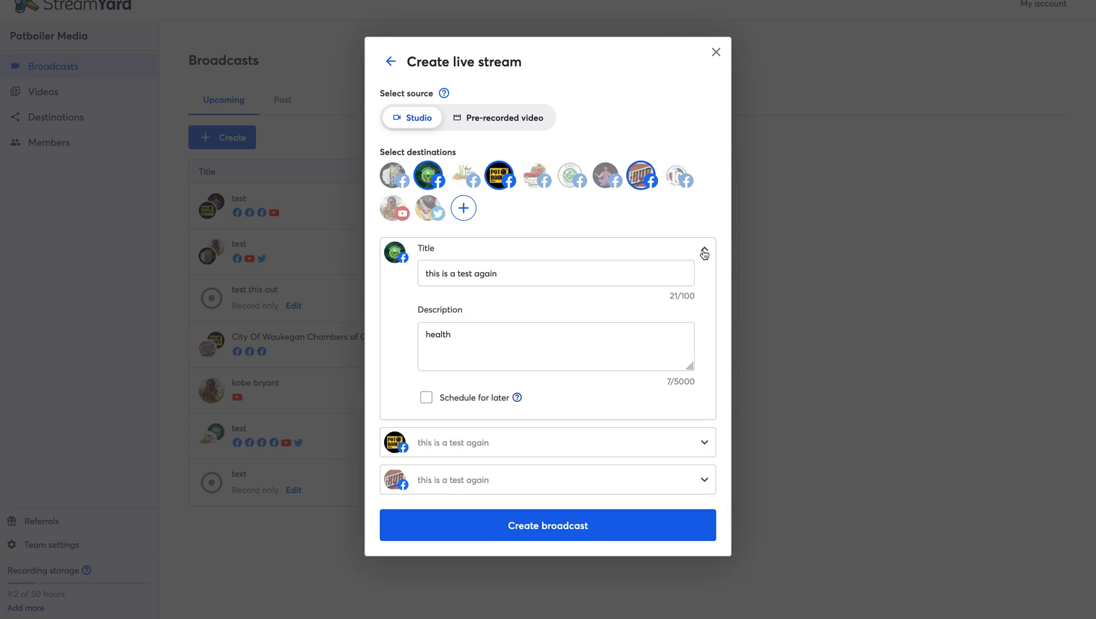
{"action": "left_click", "coordinate": [704, 253]}
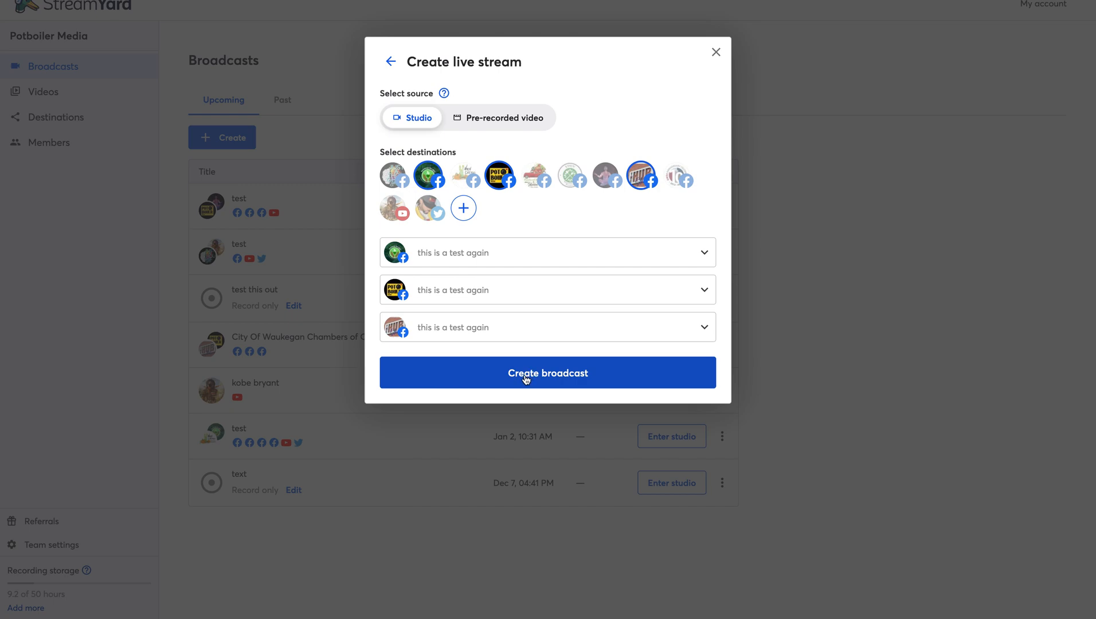
{"action": "left_click", "coordinate": [525, 378]}
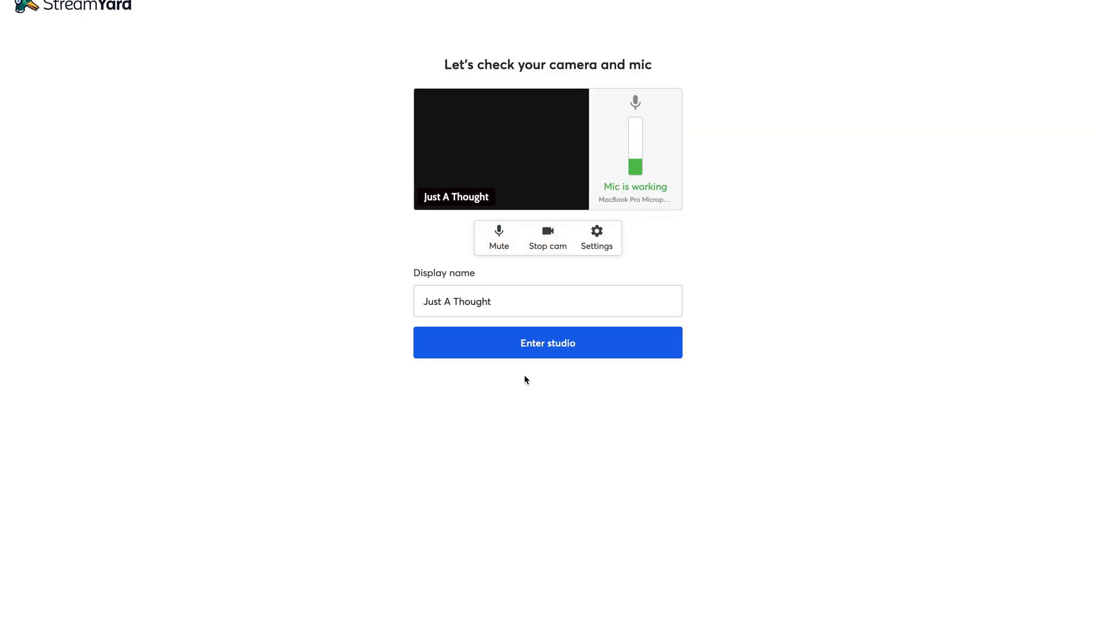
- Turn the camera off and back on during the camera and mic check
{"action": "left_click", "coordinate": [546, 238]}
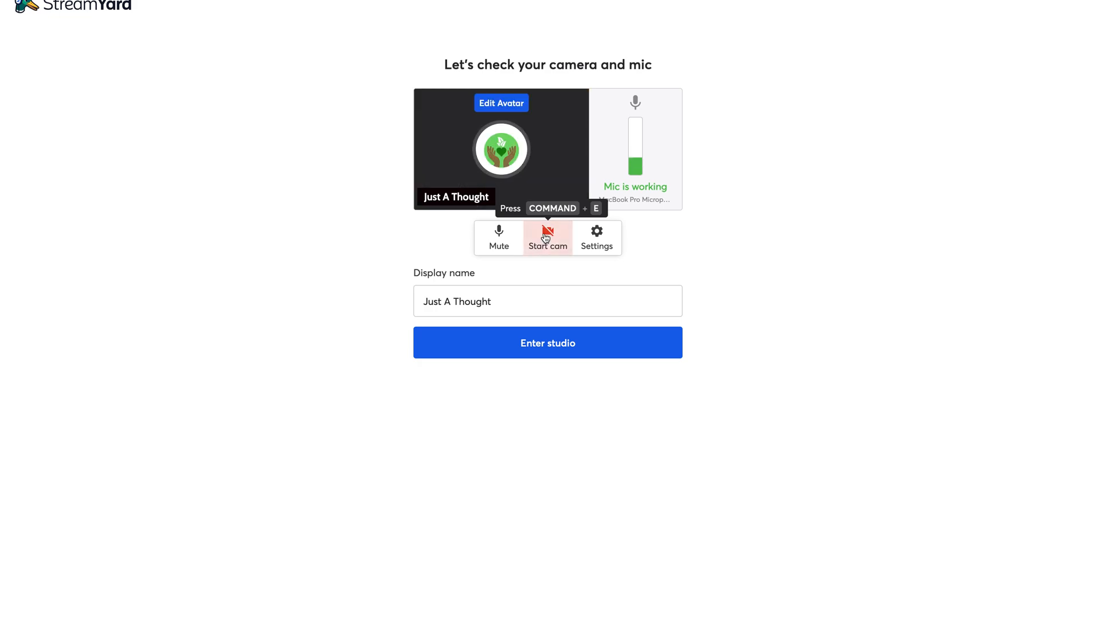
{"action": "left_click", "coordinate": [546, 238]}
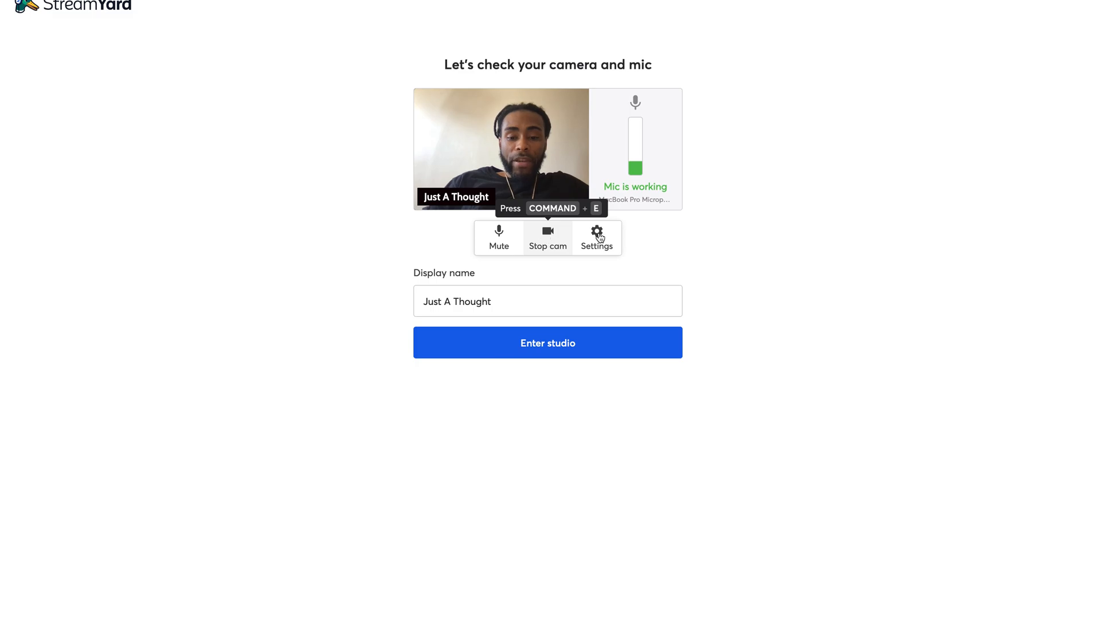
- Keep the FaceTime HD camera at Full High Definition (1080p) in the Camera settings
{"action": "left_click", "coordinate": [596, 235]}
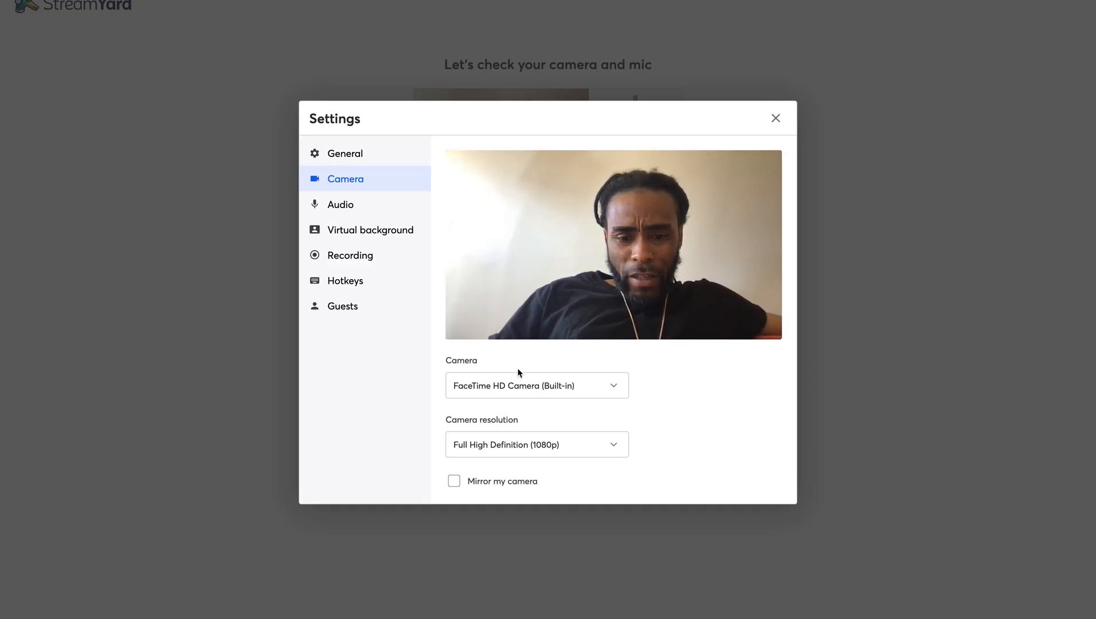
{"action": "left_click", "coordinate": [614, 389]}
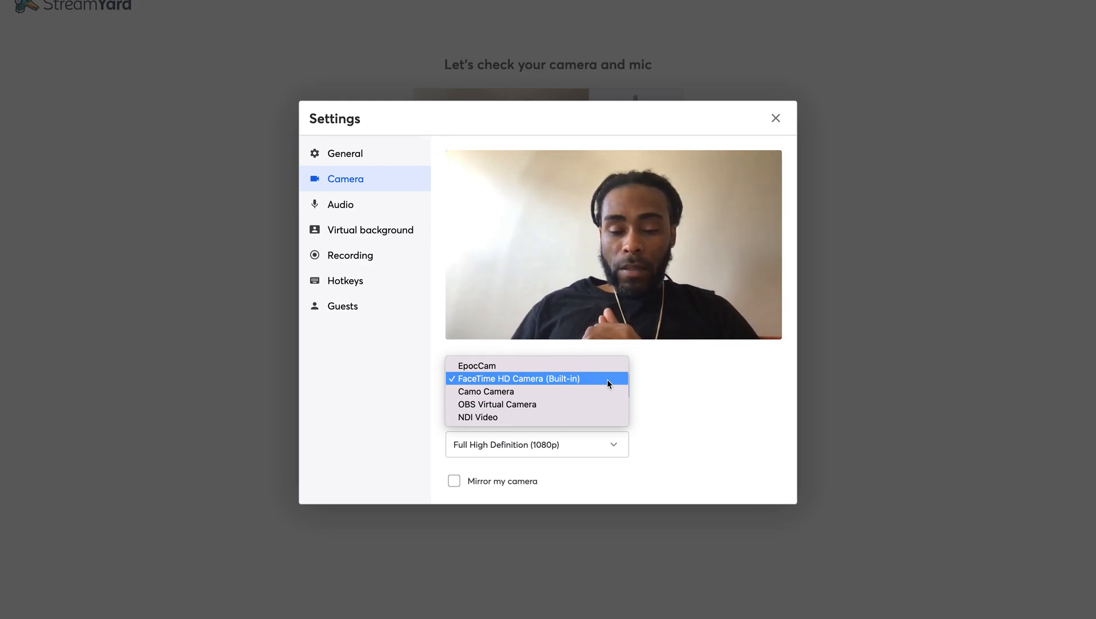
{"action": "left_click", "coordinate": [607, 380]}
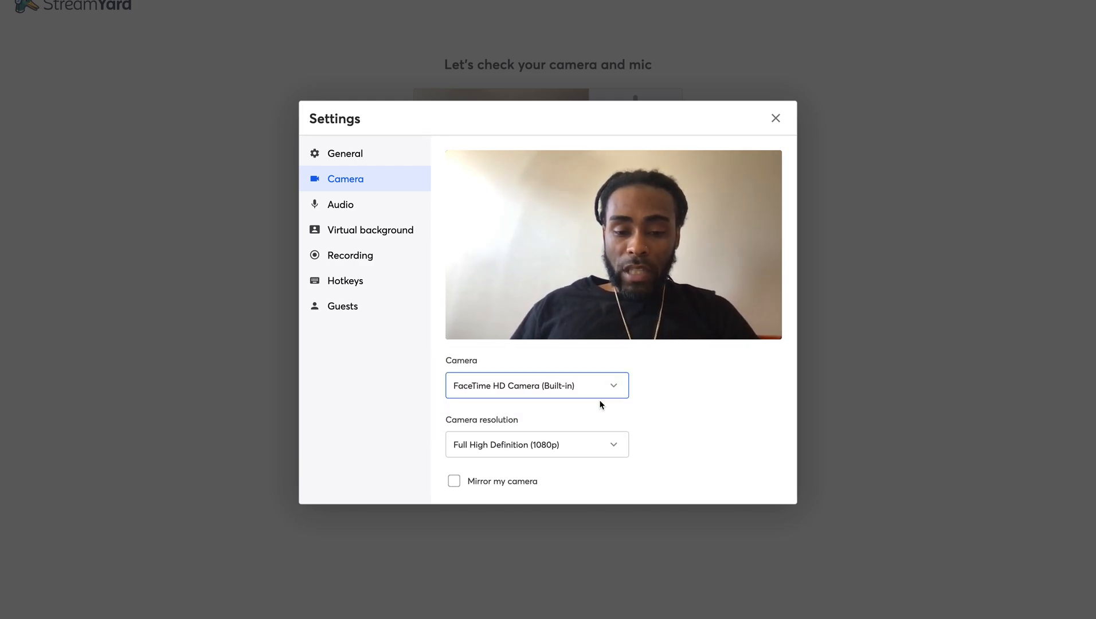
{"action": "left_click", "coordinate": [611, 446]}
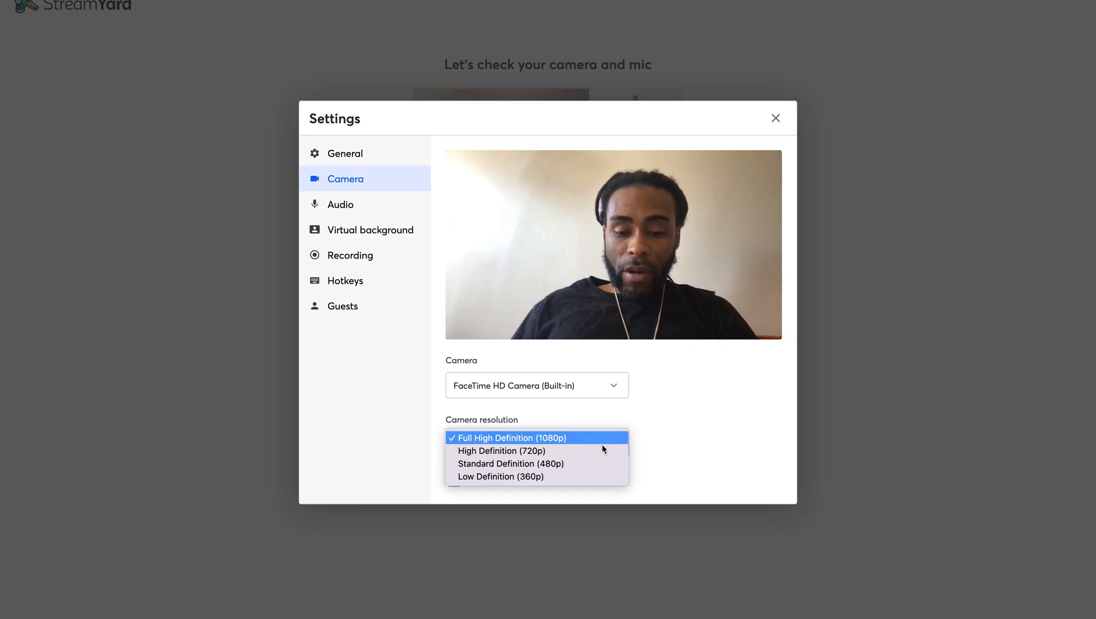
{"action": "left_click", "coordinate": [597, 443]}
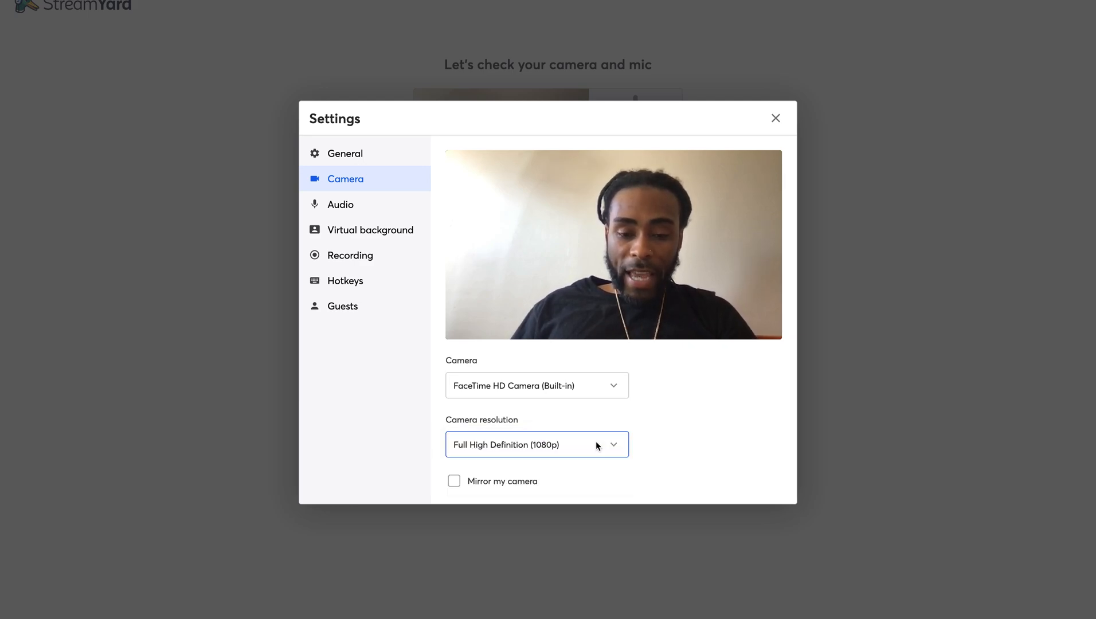
{"action": "left_click", "coordinate": [379, 203]}
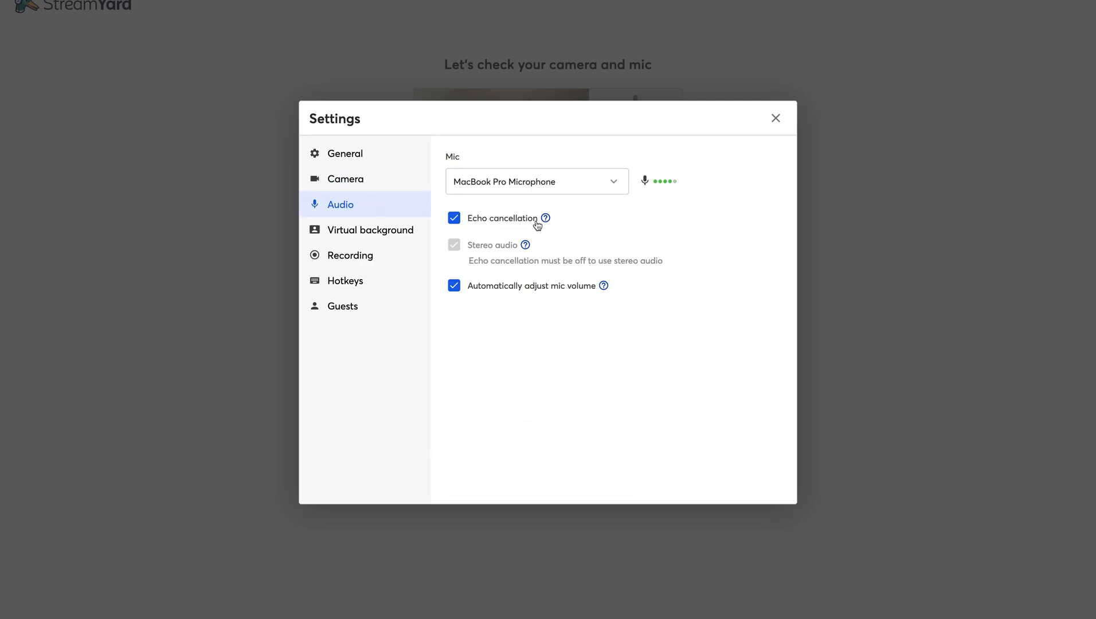
- Keep the MacBook Pro Microphone, look over the General settings, and close Settings
{"action": "left_click", "coordinate": [614, 187]}
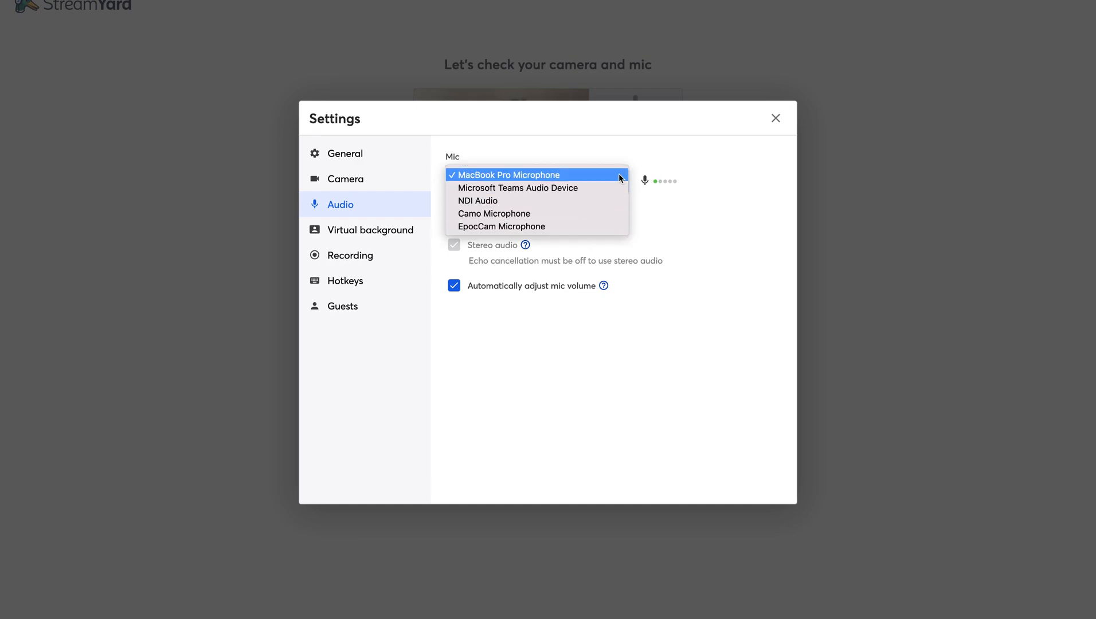
{"action": "left_click", "coordinate": [620, 175]}
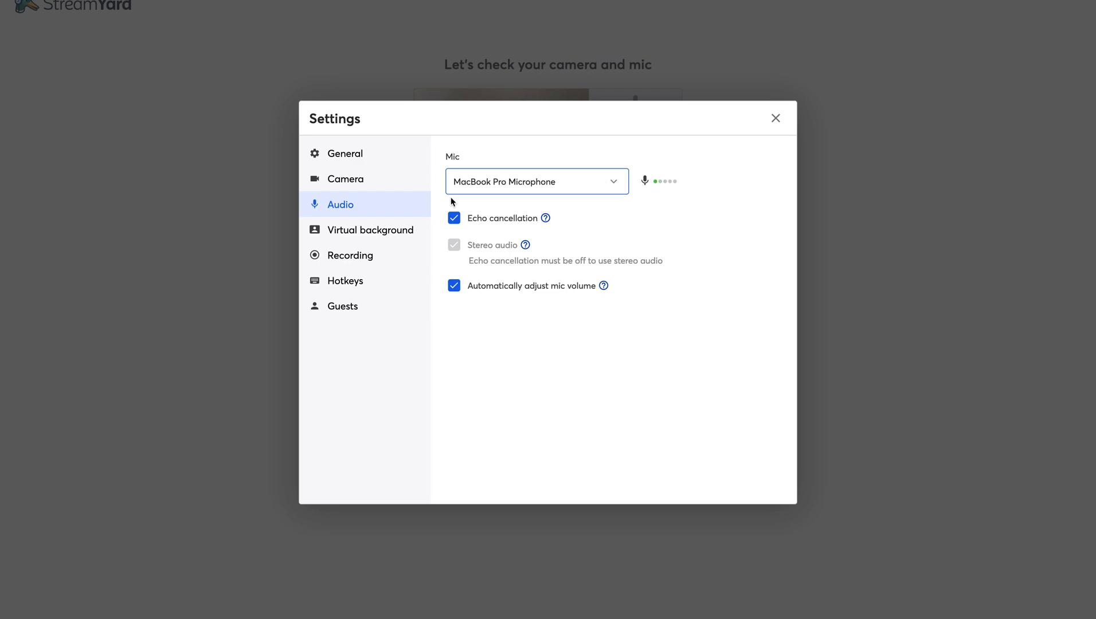
{"action": "left_click", "coordinate": [347, 158]}
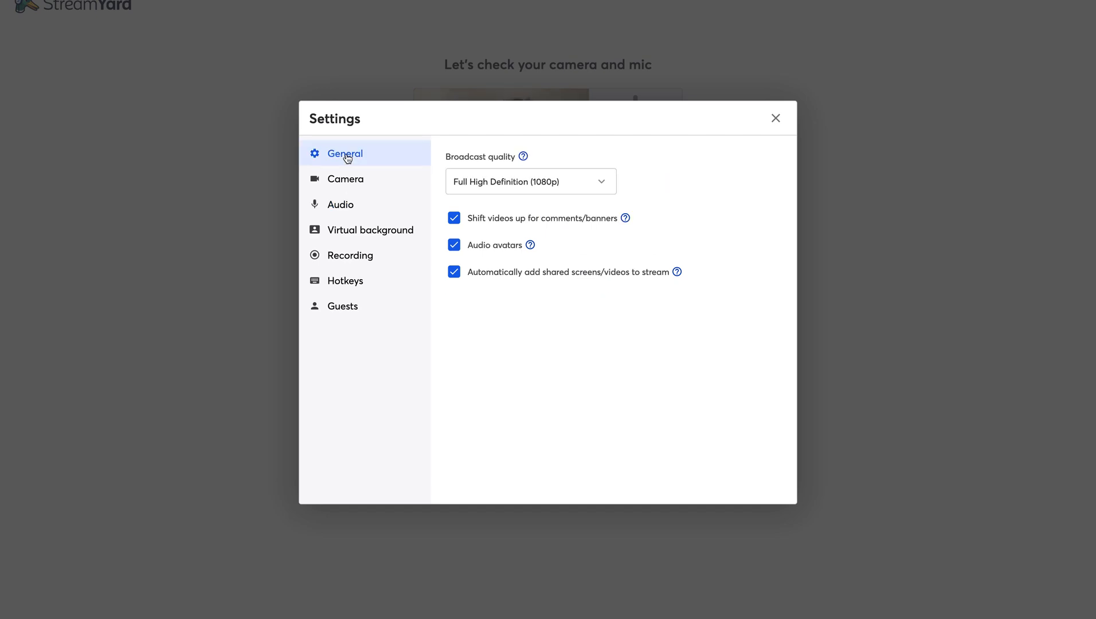
{"action": "left_click", "coordinate": [775, 118]}
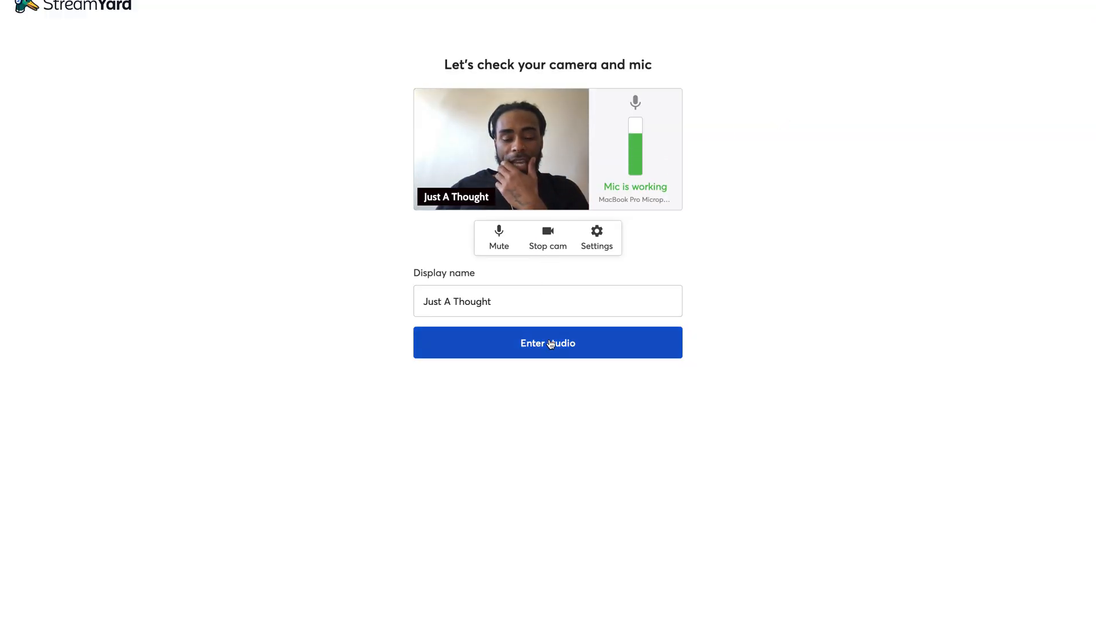
- Enter the studio for 'this is a test again' with the display name unchanged
{"action": "left_click", "coordinate": [488, 301]}
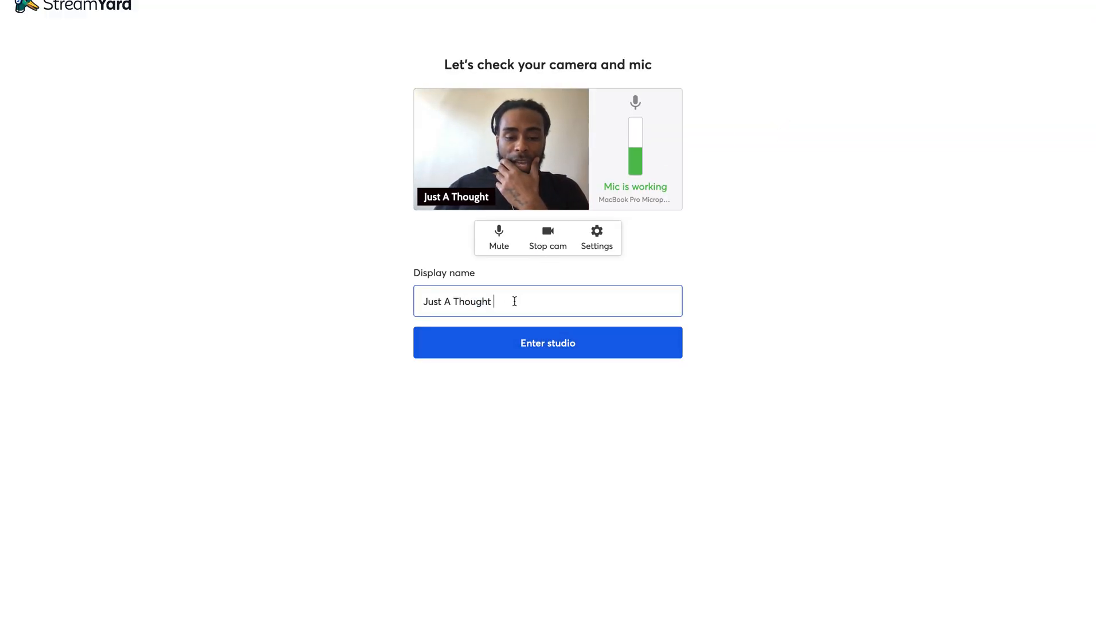
{"action": "left_click", "coordinate": [561, 347]}
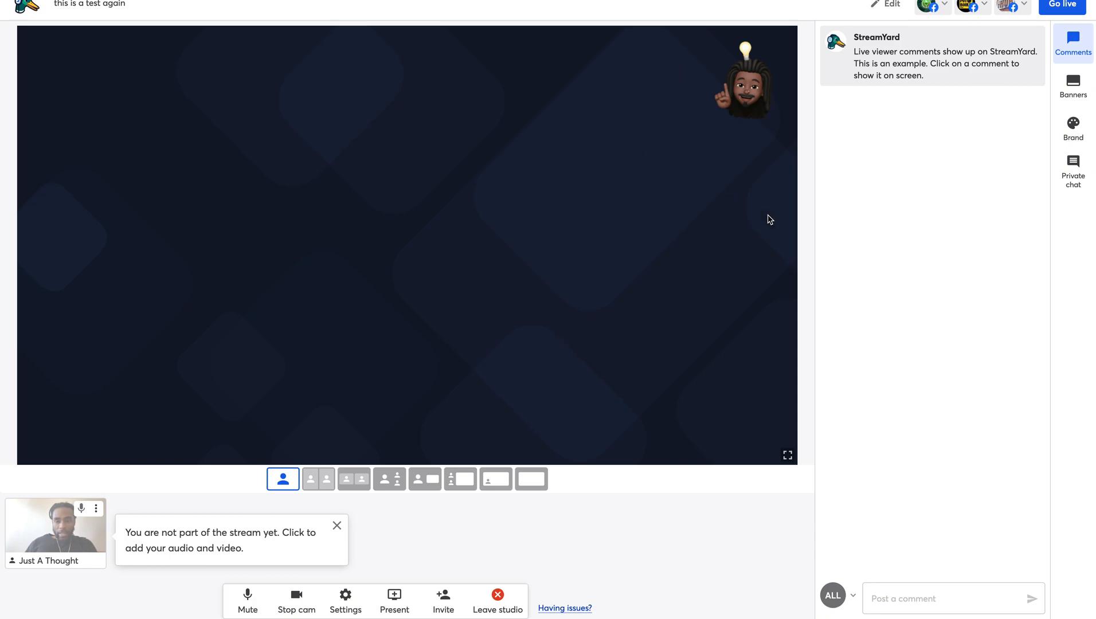
{"action": "mouse_move", "coordinate": [68, 519]}
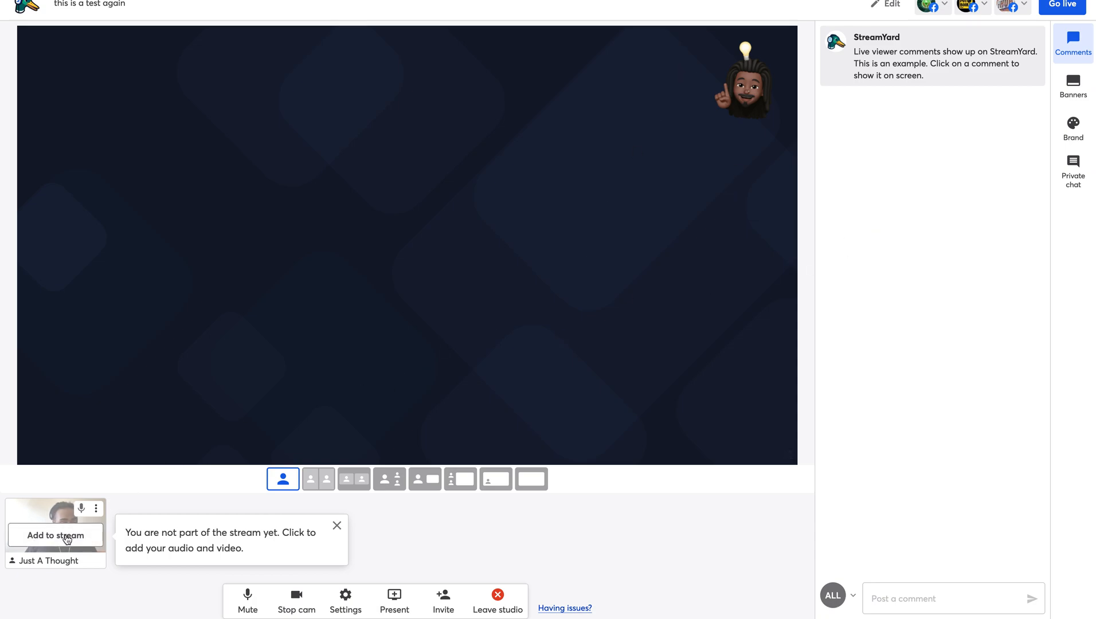
{"action": "left_click", "coordinate": [68, 536]}
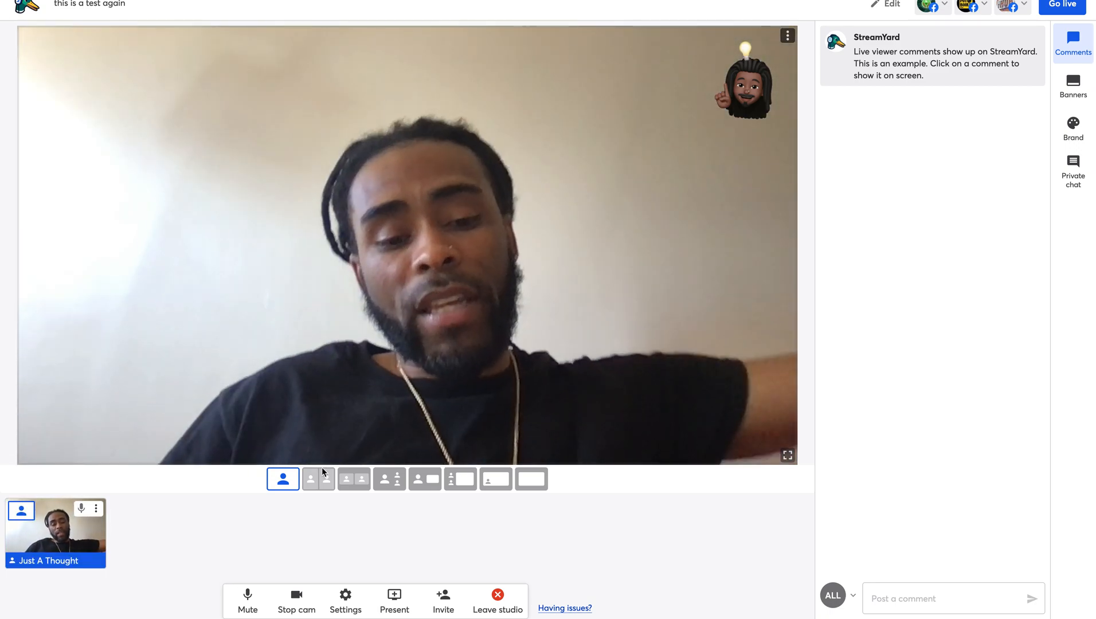
{"action": "left_click", "coordinate": [324, 483]}
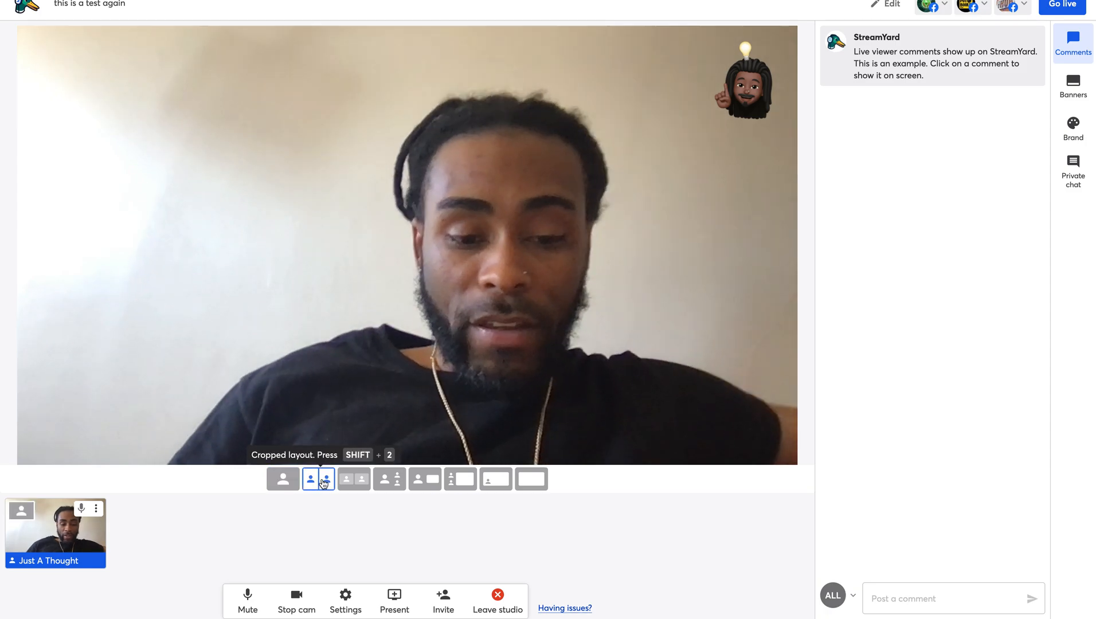
{"action": "left_click", "coordinate": [286, 487]}
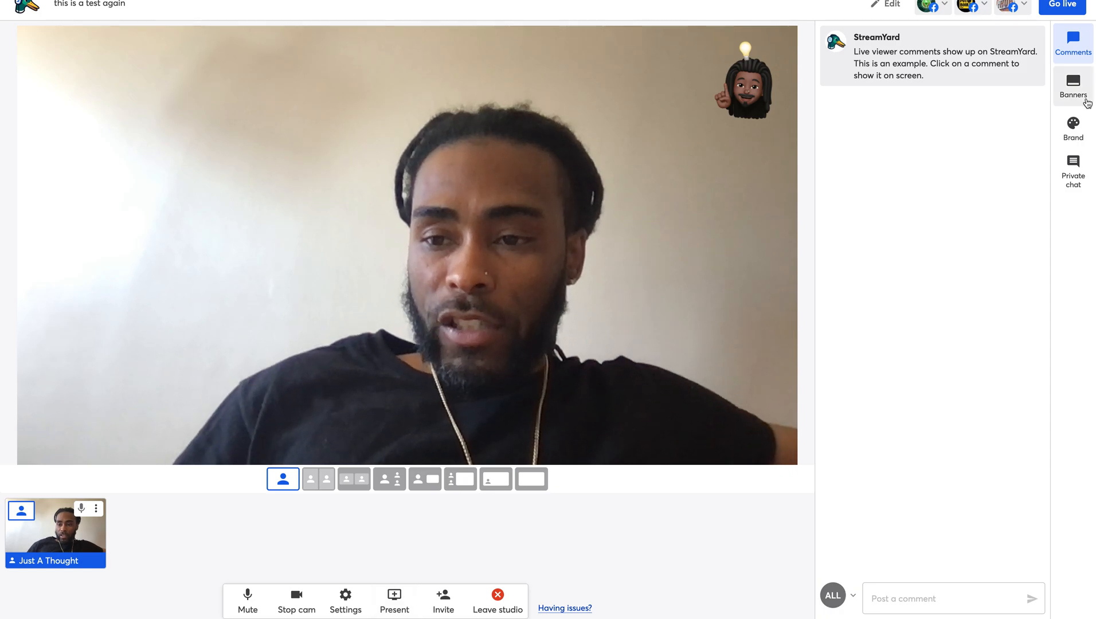
- Show, then hide, the web-address ticker and the YOU banner, leaving no banner on stage
{"action": "left_click", "coordinate": [1073, 86]}
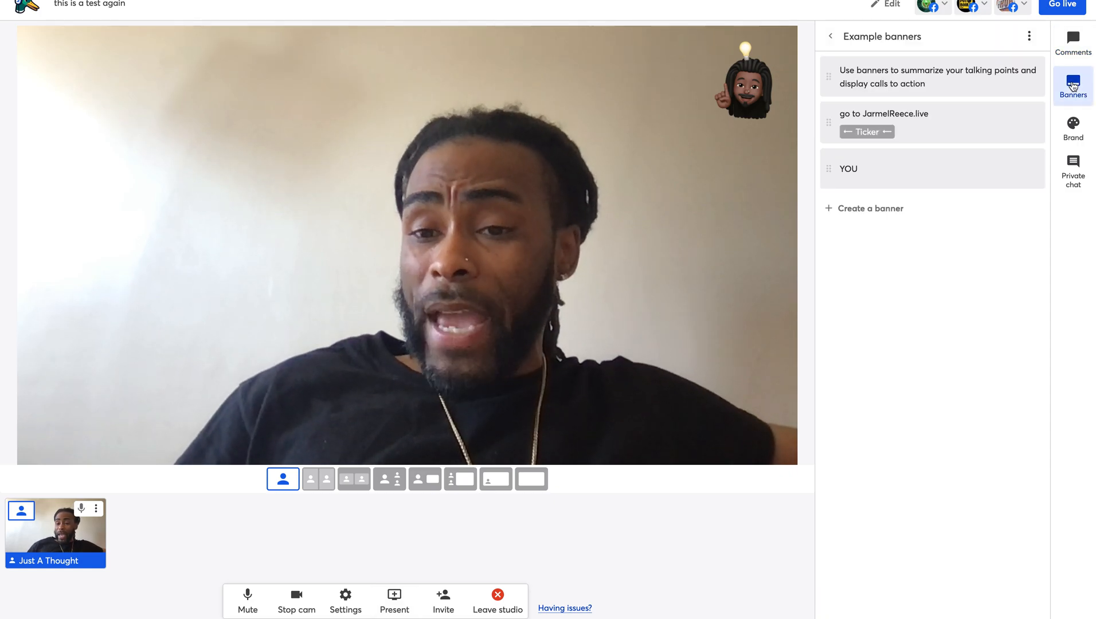
{"action": "left_click", "coordinate": [903, 135]}
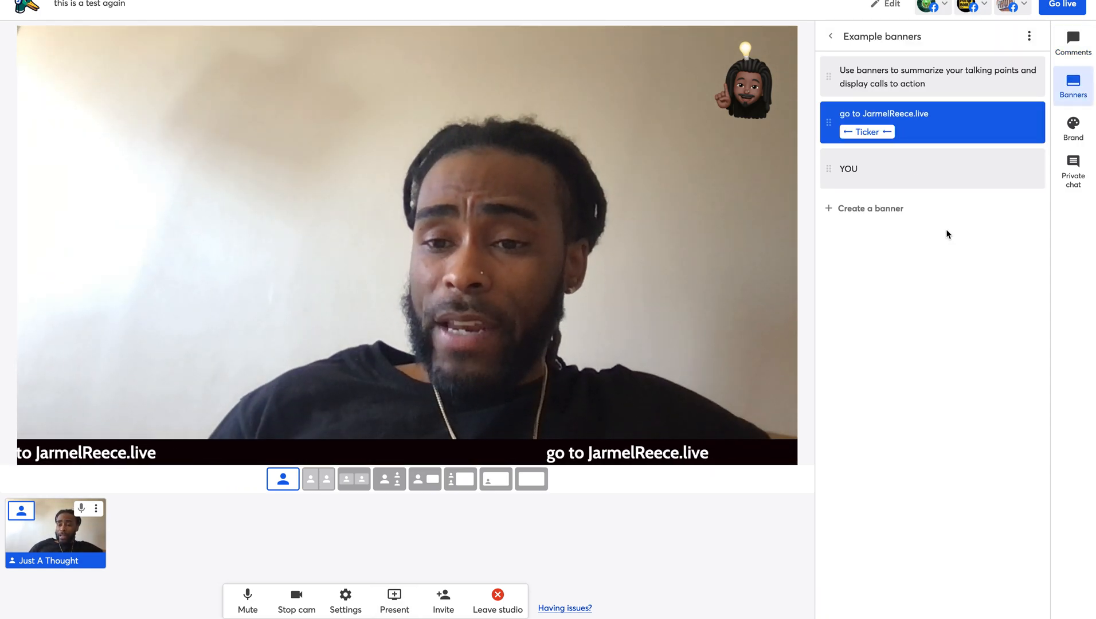
{"action": "left_click", "coordinate": [946, 181]}
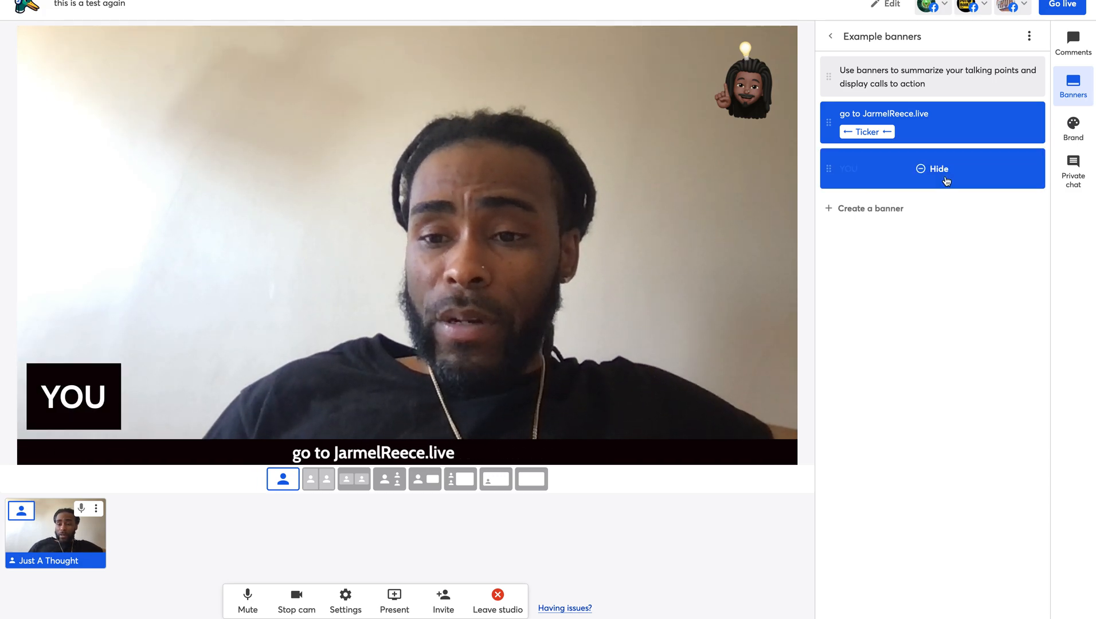
{"action": "left_click", "coordinate": [946, 181]}
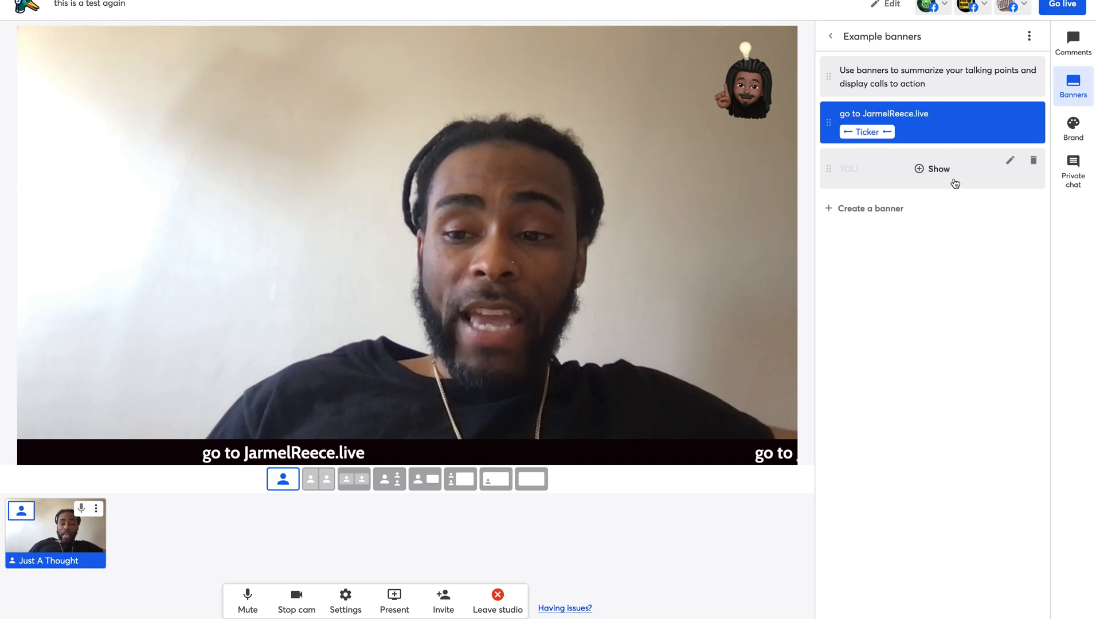
{"action": "left_click", "coordinate": [941, 131]}
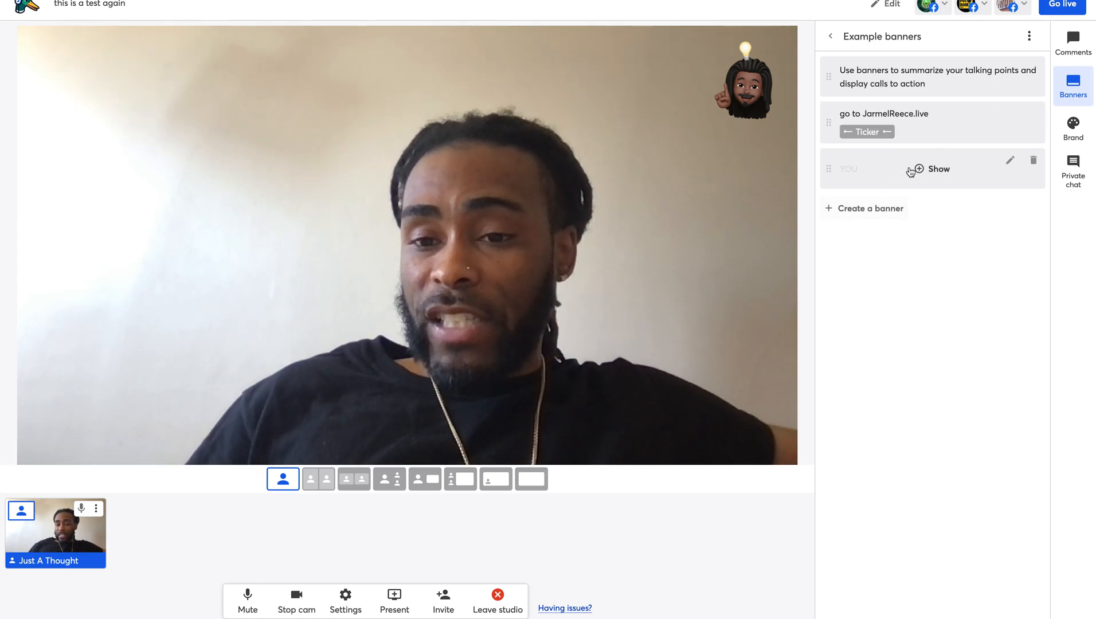
{"action": "left_click", "coordinate": [886, 172]}
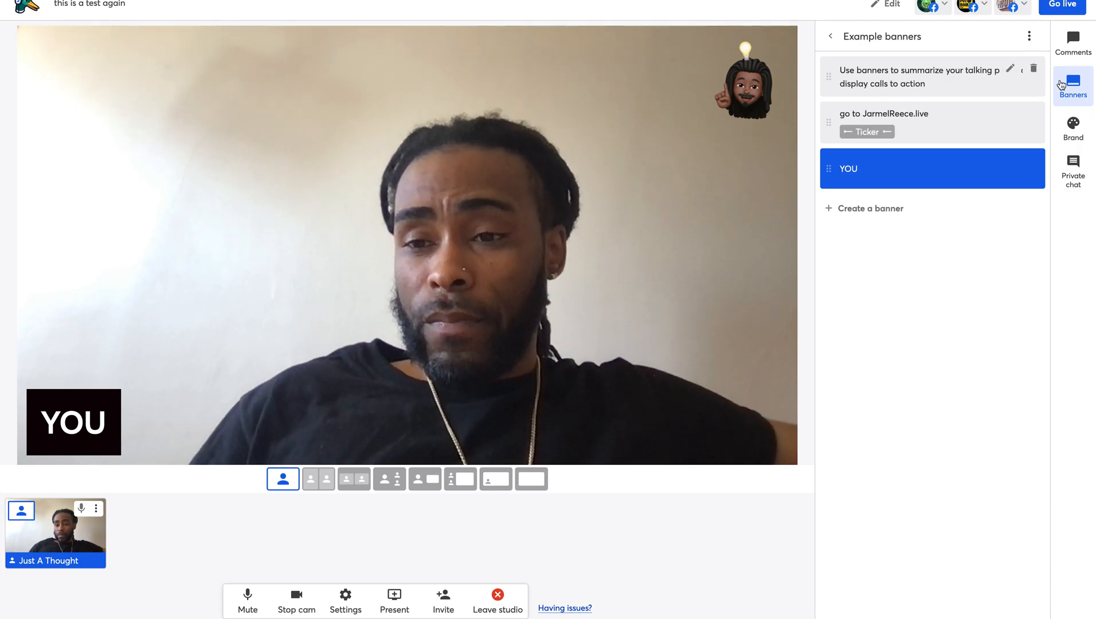
{"action": "left_click", "coordinate": [1005, 169]}
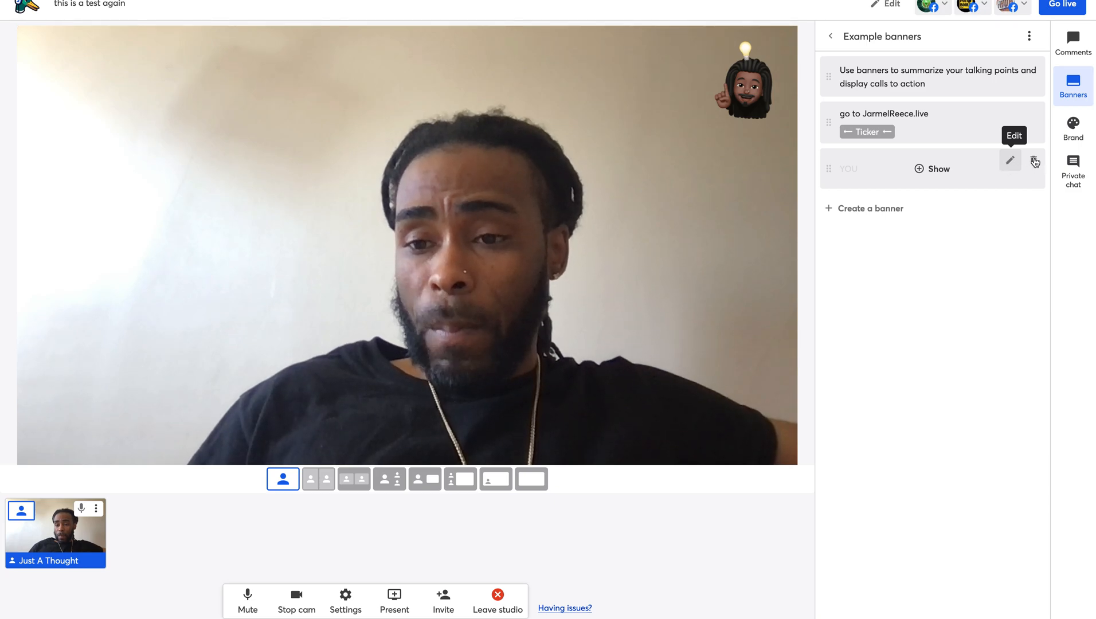
{"action": "left_click", "coordinate": [898, 208]}
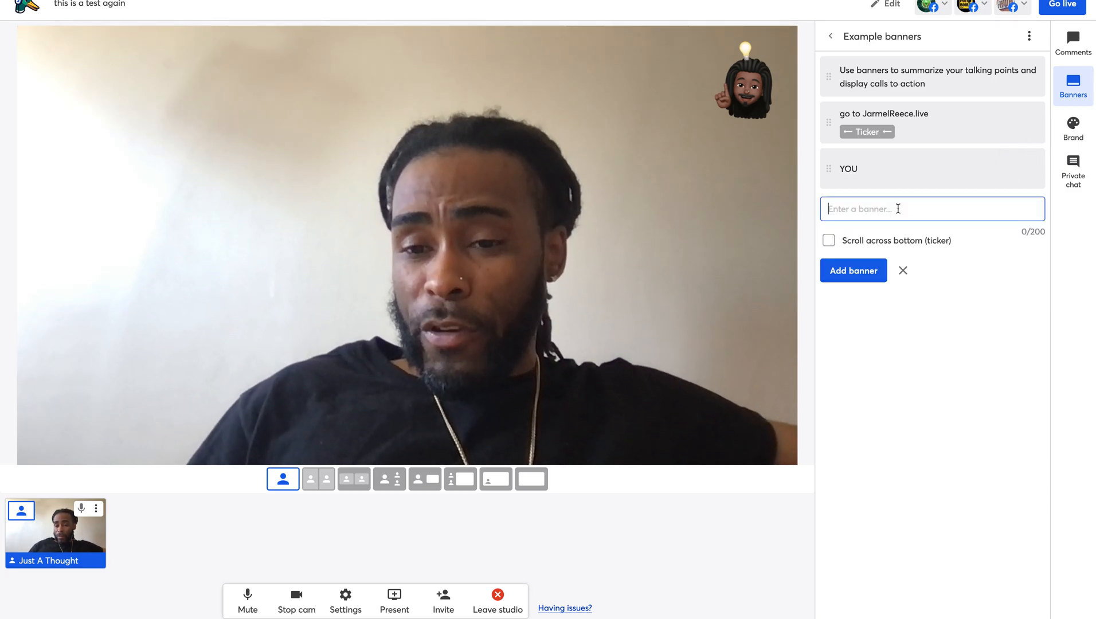
{"action": "left_click", "coordinate": [829, 242]}
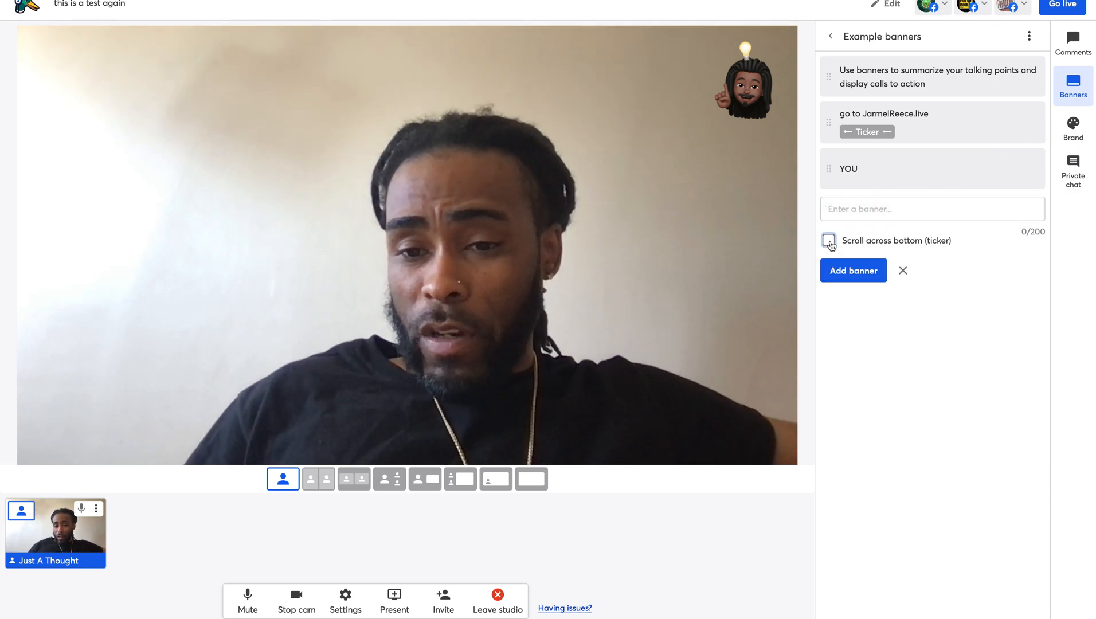
{"action": "left_click", "coordinate": [859, 208]}
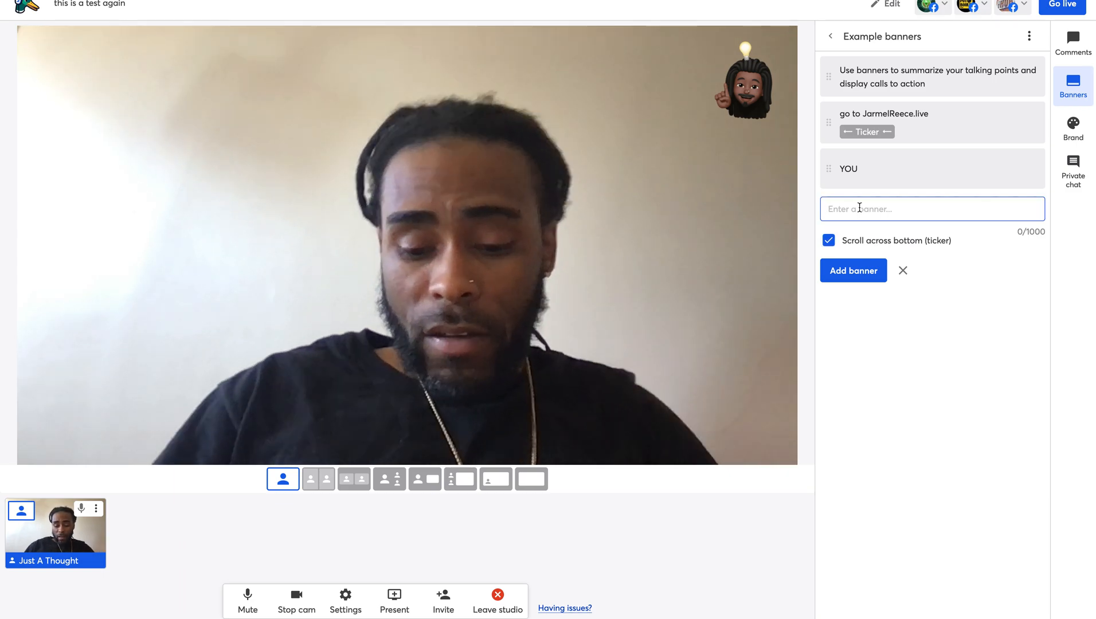
{"action": "type", "text": "next"}
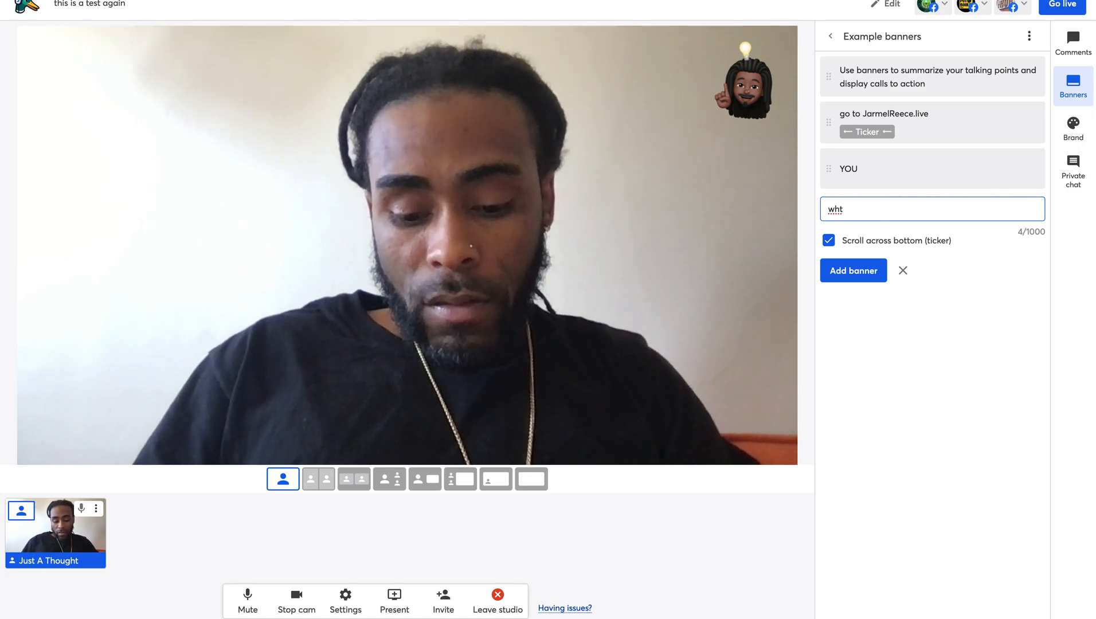
{"action": "type", "text": "xt"}
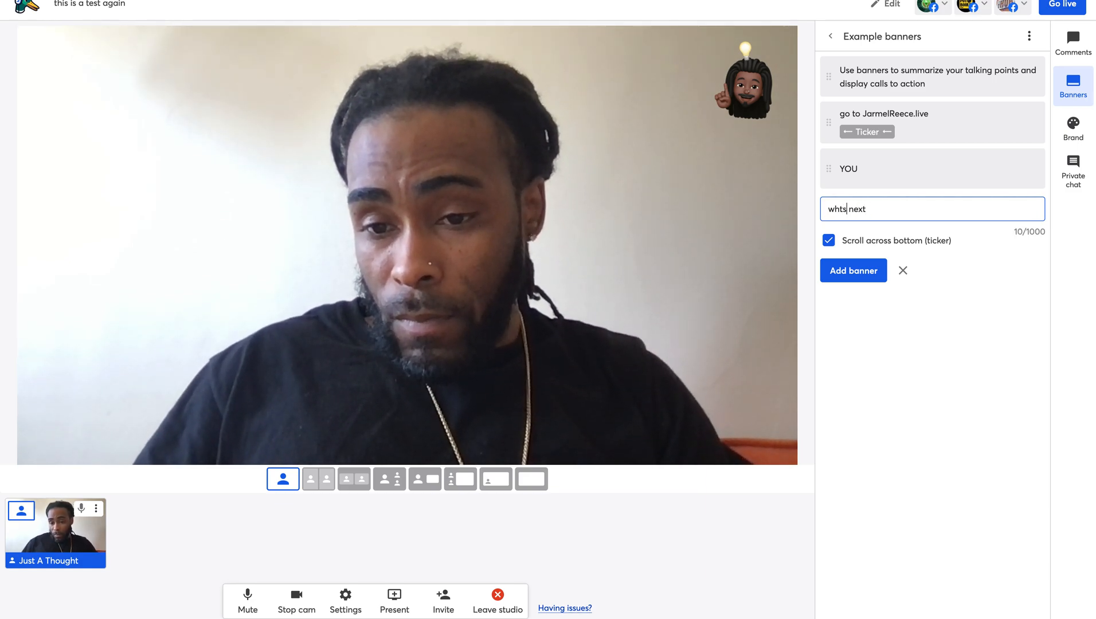
{"action": "left_click", "coordinate": [856, 270]}
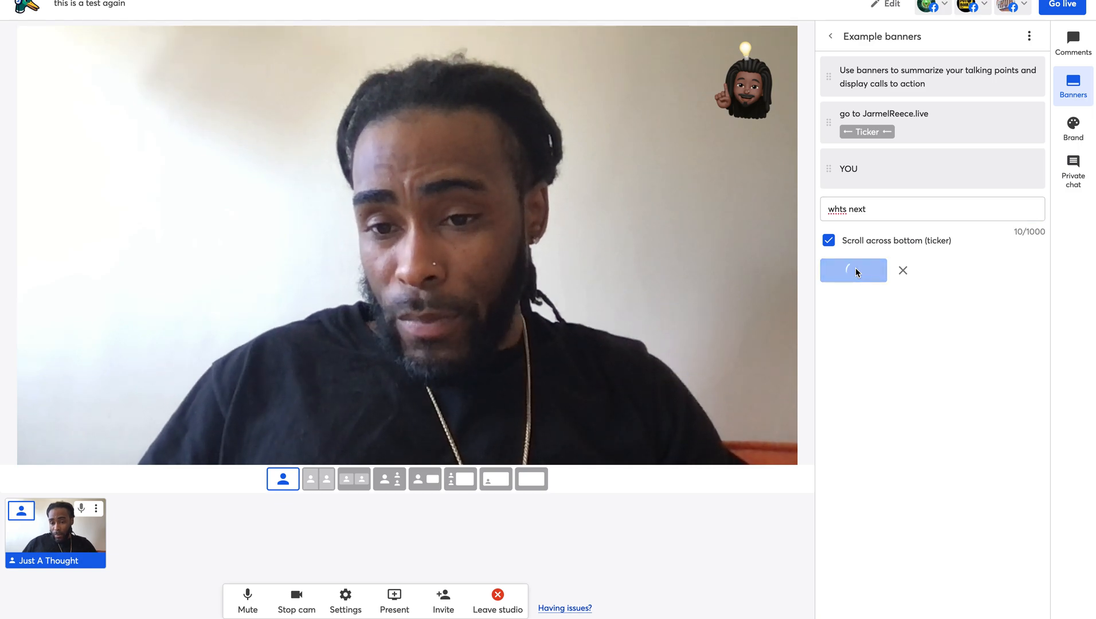
{"action": "left_click", "coordinate": [876, 228]}
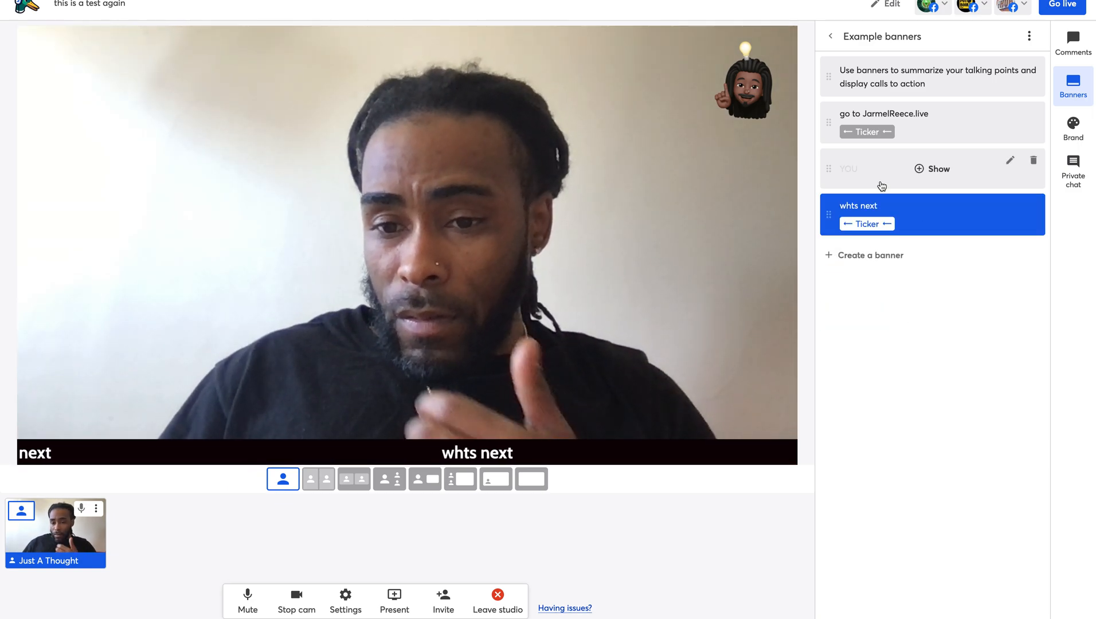
{"action": "left_click", "coordinate": [886, 229]}
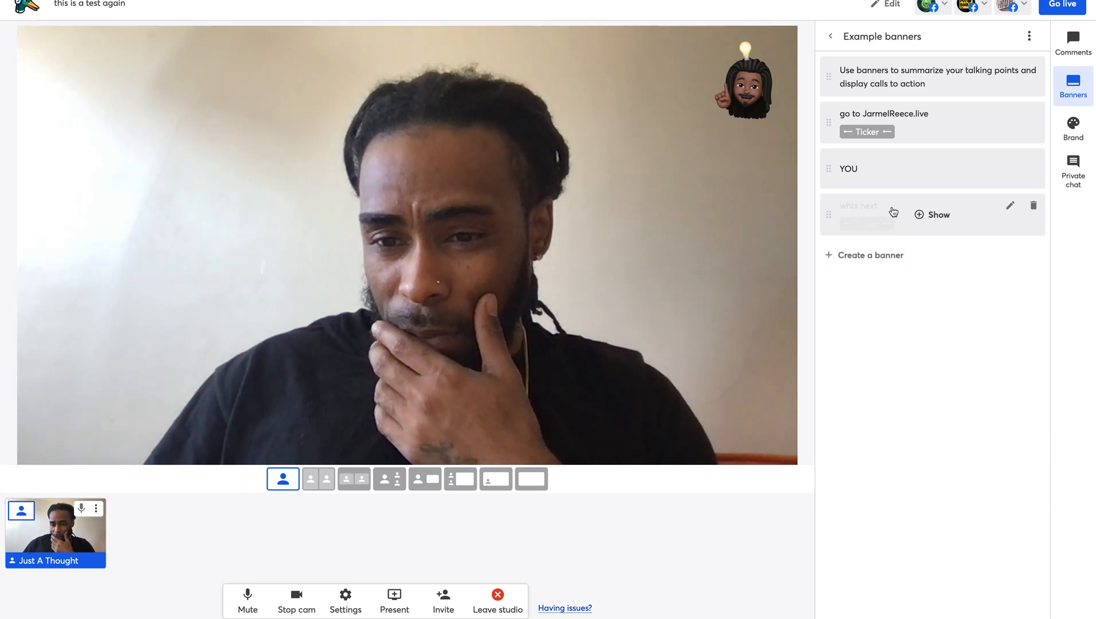
{"action": "left_click", "coordinate": [896, 213]}
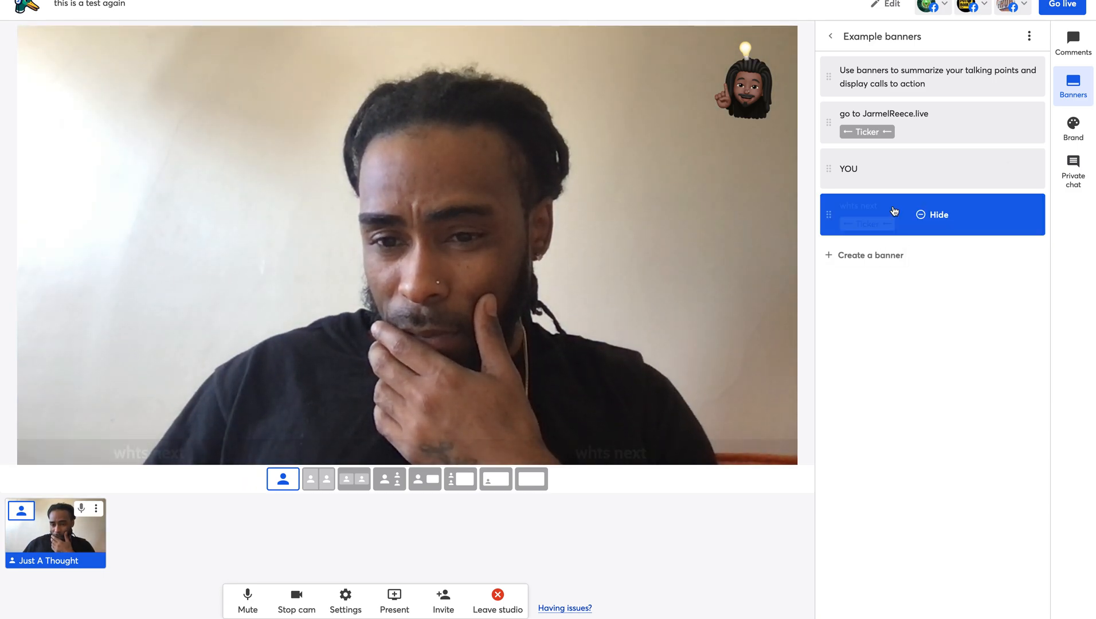
{"action": "left_click", "coordinate": [922, 215]}
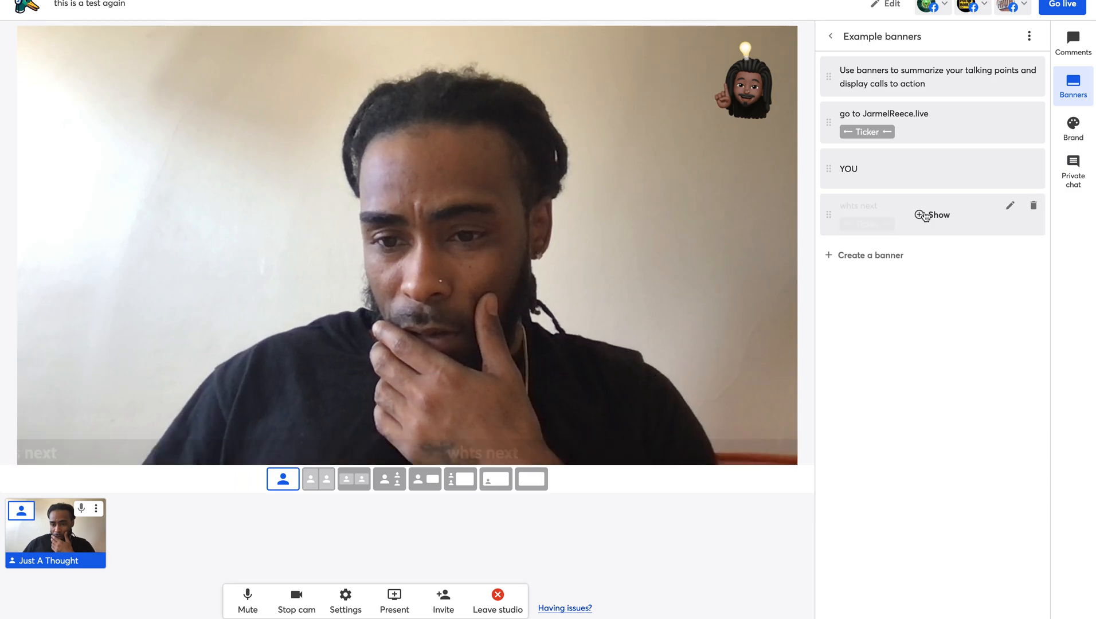
{"action": "left_click", "coordinate": [1031, 206]}
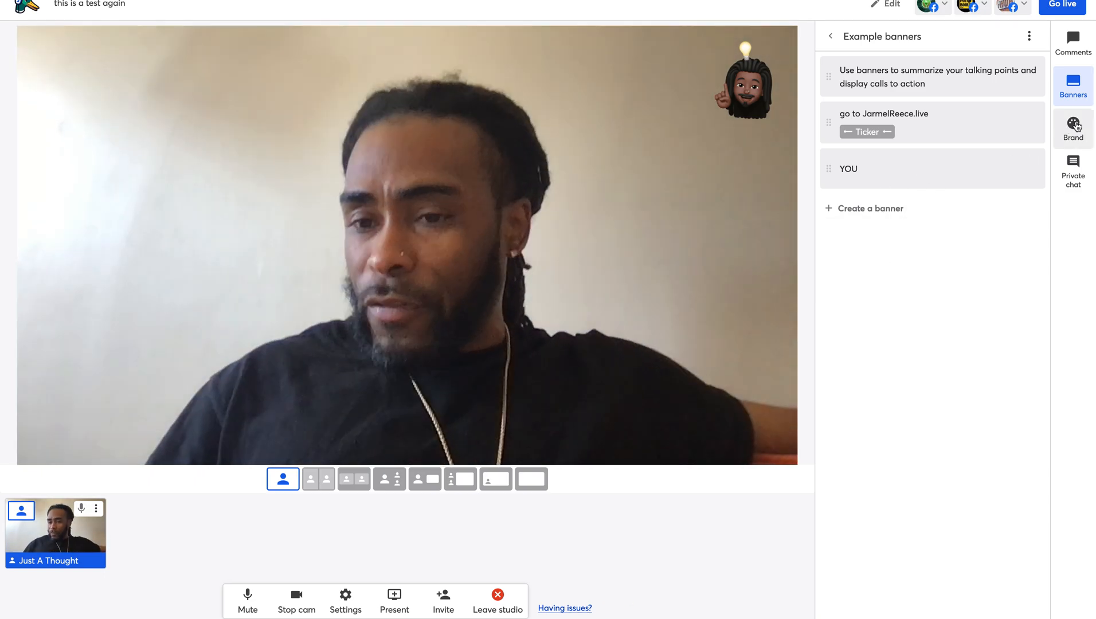
- Remove the memoji logo, try the Just A Thought and POTBOILER logos, then deselect every logo
{"action": "left_click", "coordinate": [1077, 126]}
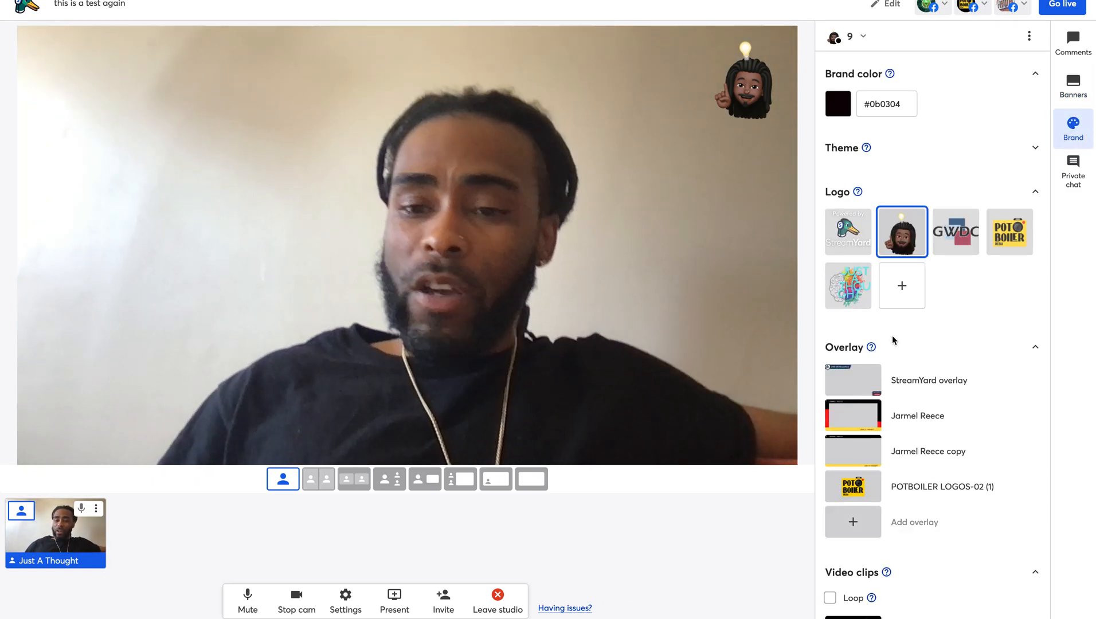
{"action": "left_click", "coordinate": [895, 248]}
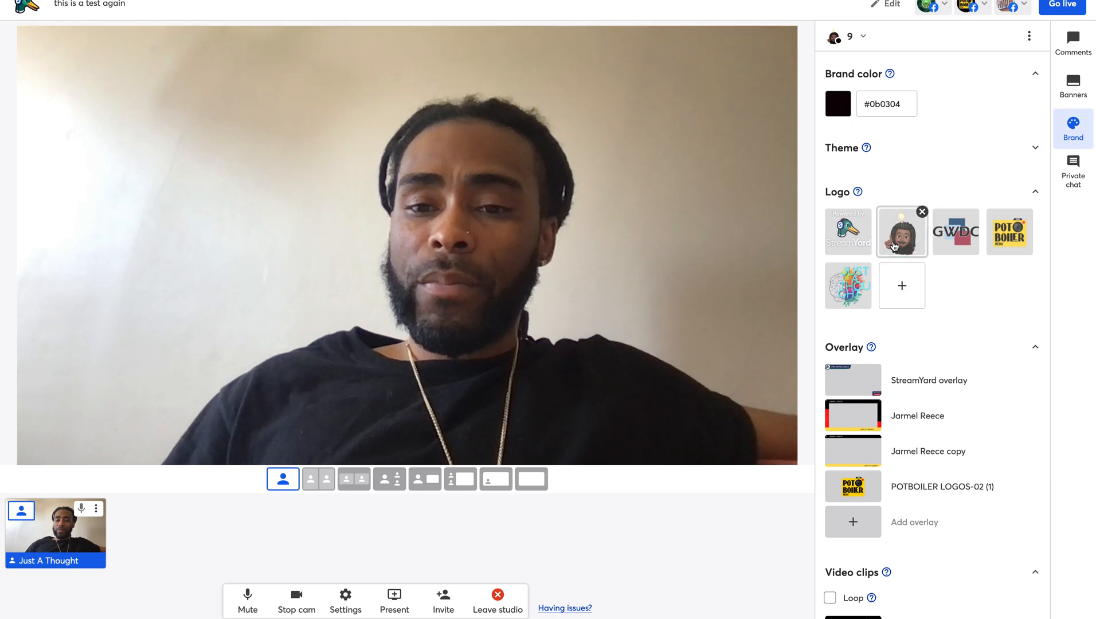
{"action": "left_click", "coordinate": [852, 293]}
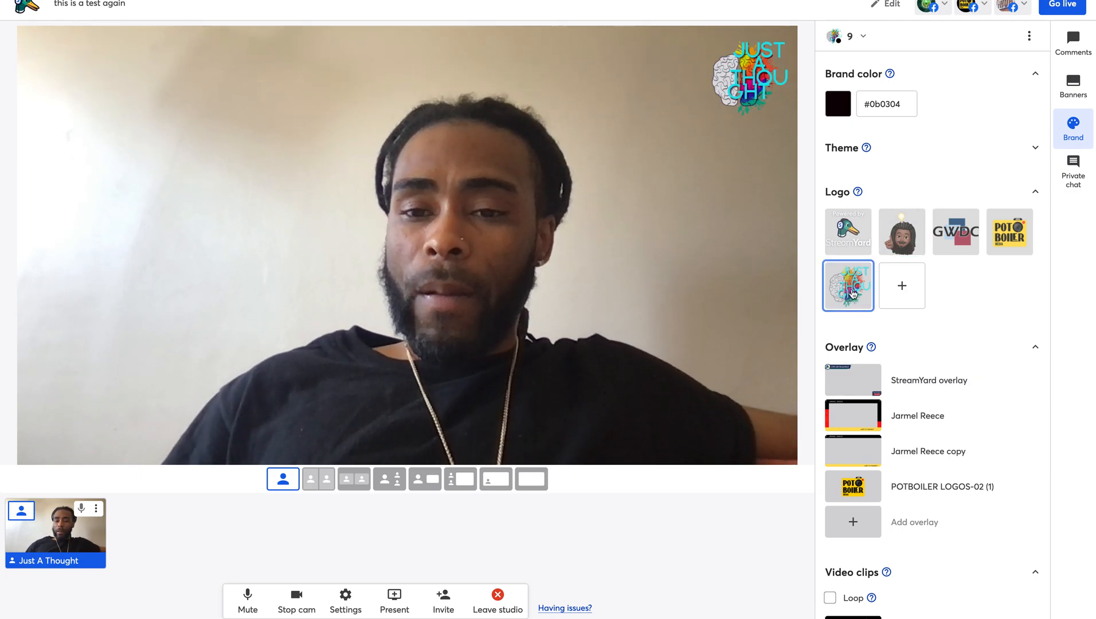
{"action": "left_click", "coordinate": [852, 294]}
{"action": "left_click", "coordinate": [1002, 243]}
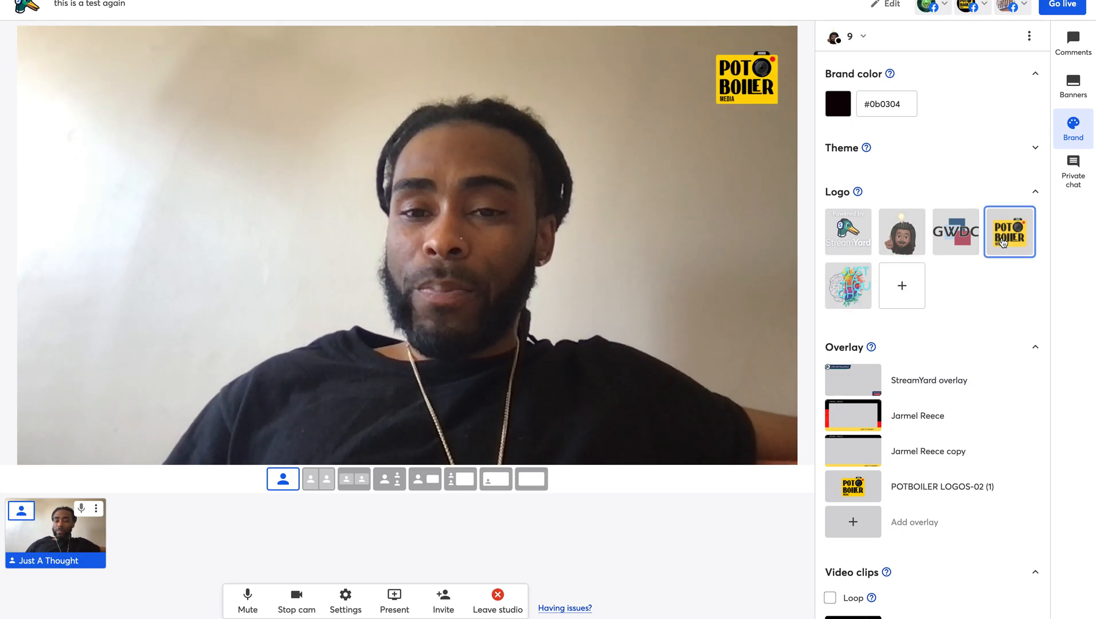
{"action": "left_click", "coordinate": [1003, 243]}
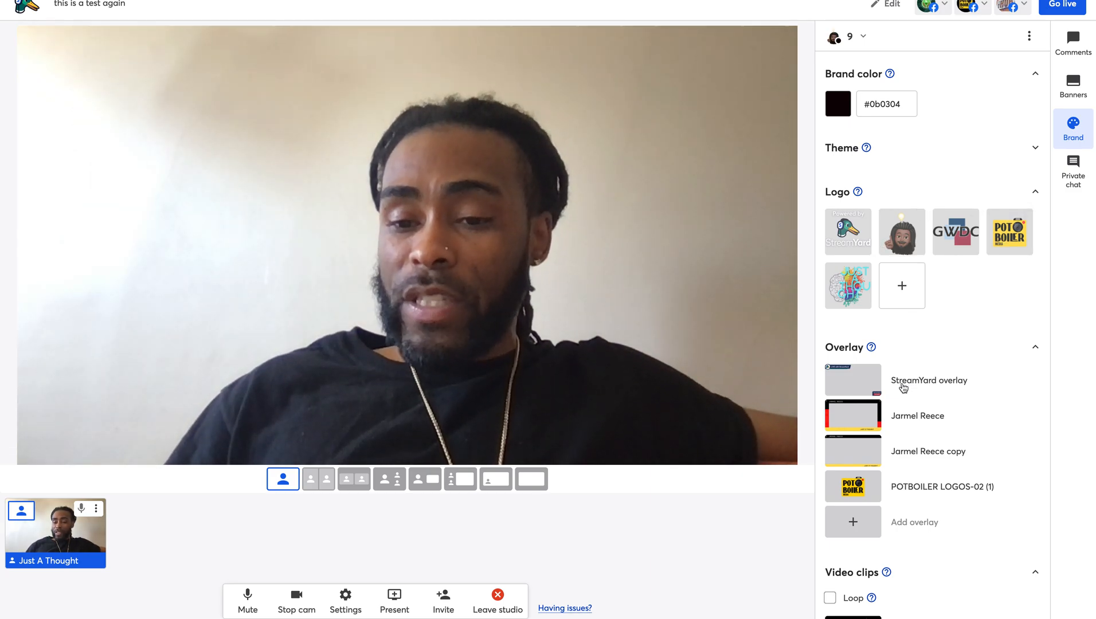
{"action": "mouse_move", "coordinate": [906, 397]}
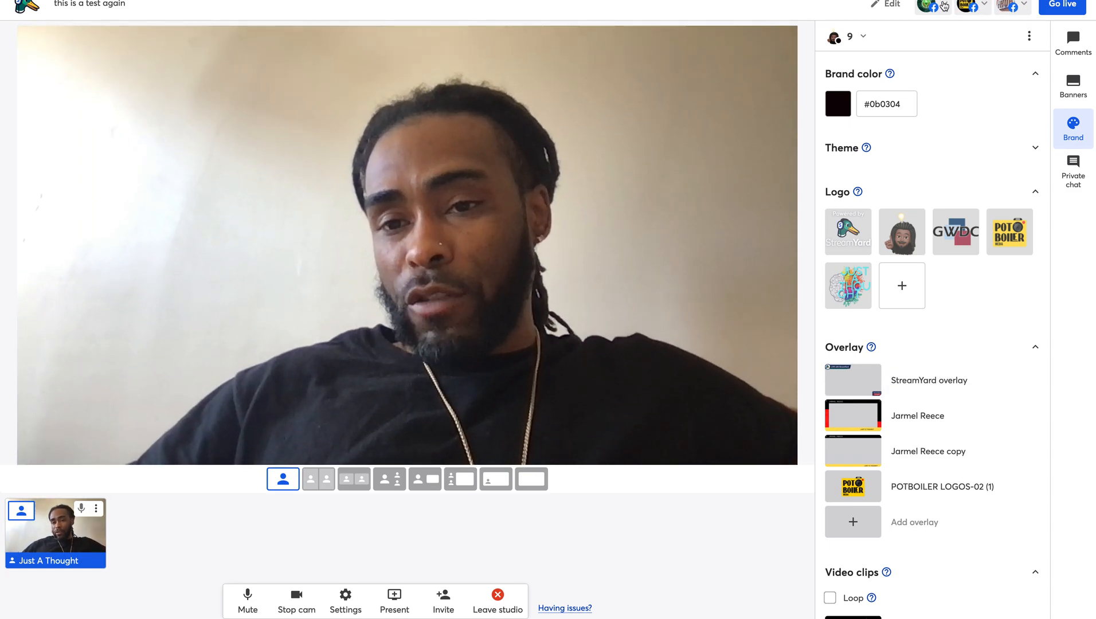
{"action": "mouse_move", "coordinate": [722, 79]}
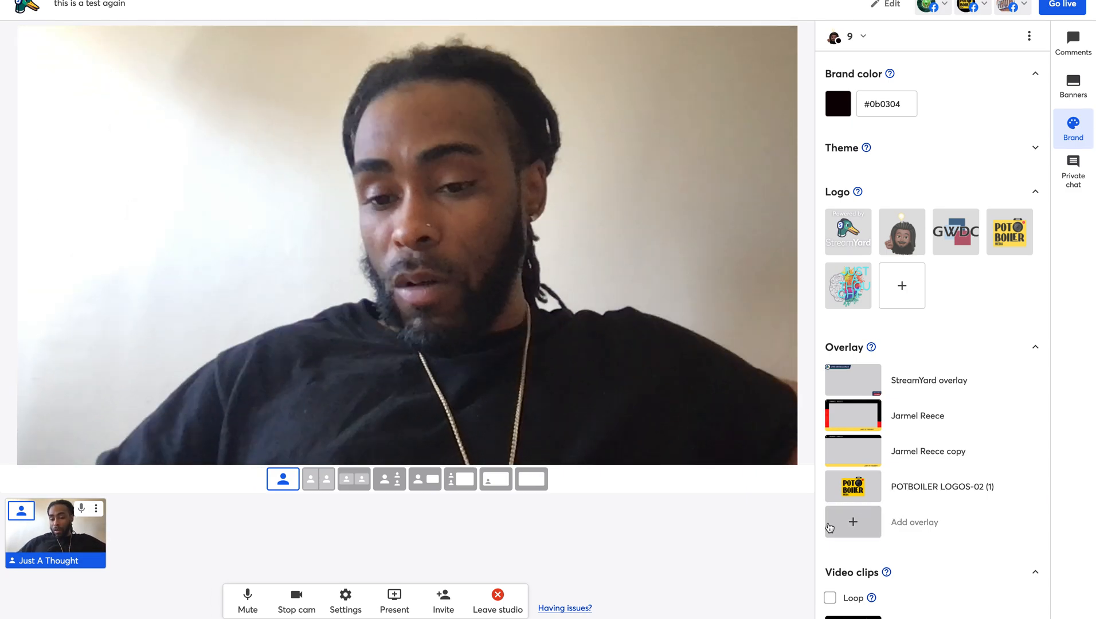
{"action": "scroll", "coordinate": [854, 471], "scroll_direction": "down", "scroll_amount": 1}
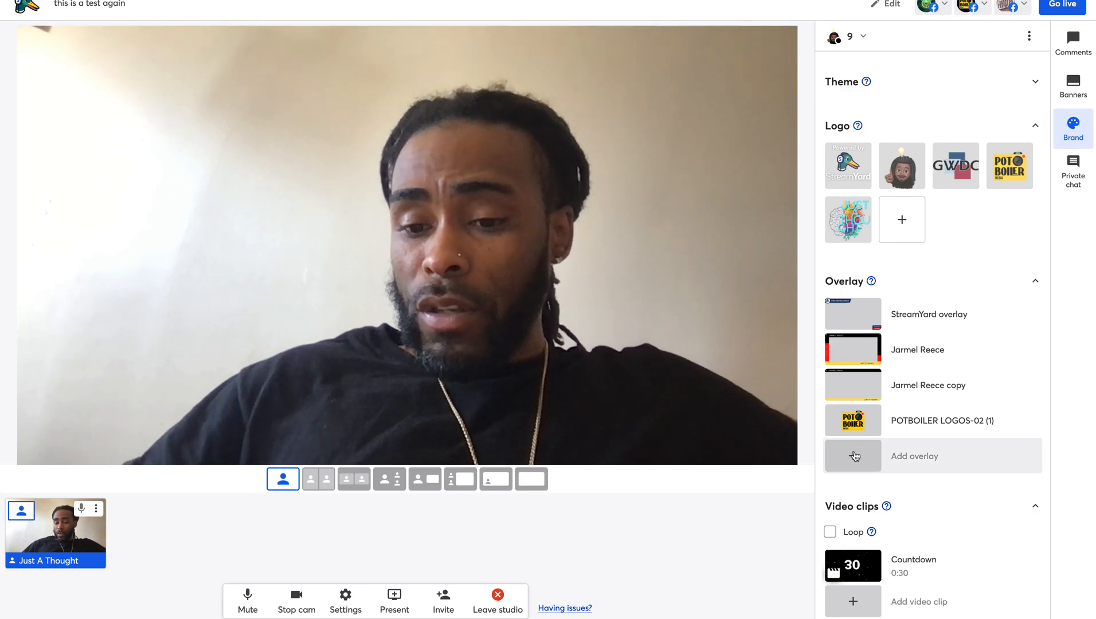
{"action": "left_click", "coordinate": [856, 451]}
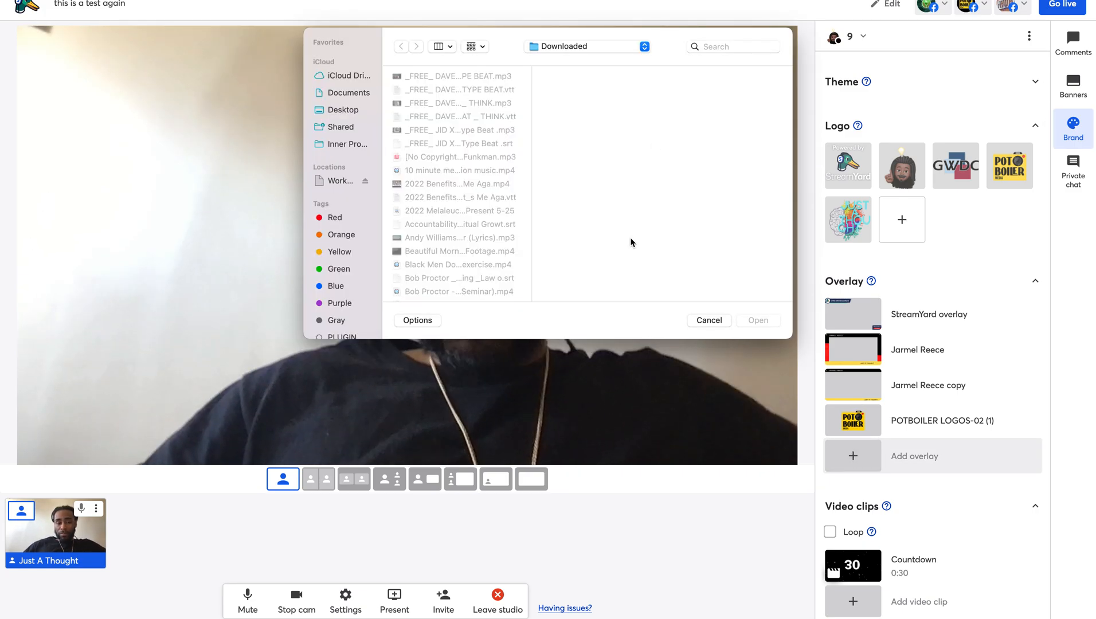
{"action": "left_click", "coordinate": [710, 320]}
{"action": "left_click", "coordinate": [853, 352]}
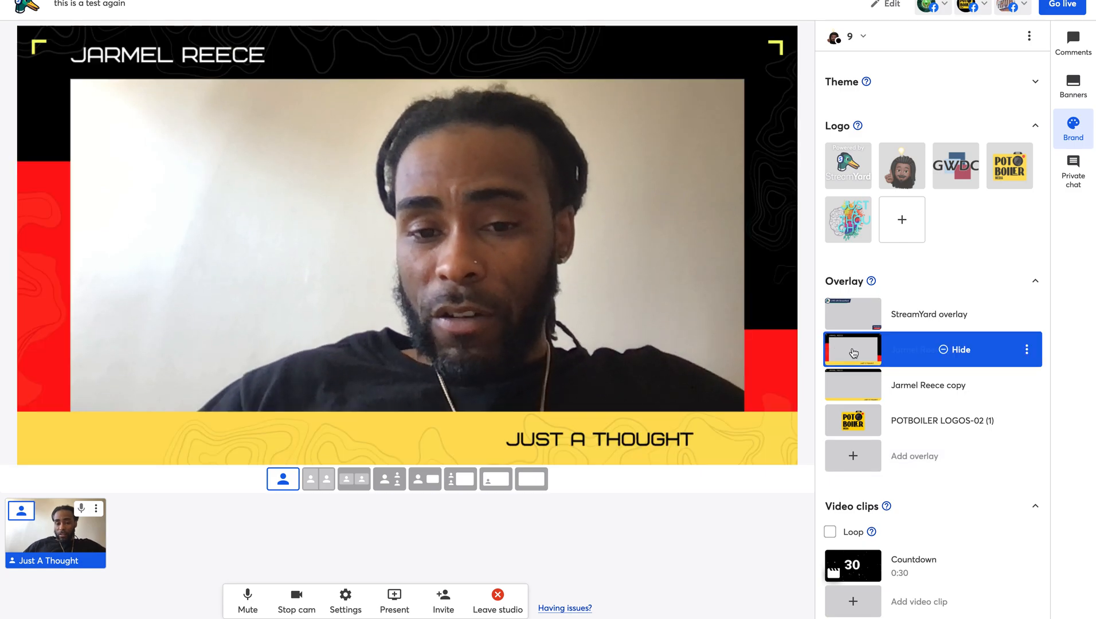
{"action": "left_click", "coordinate": [854, 383]}
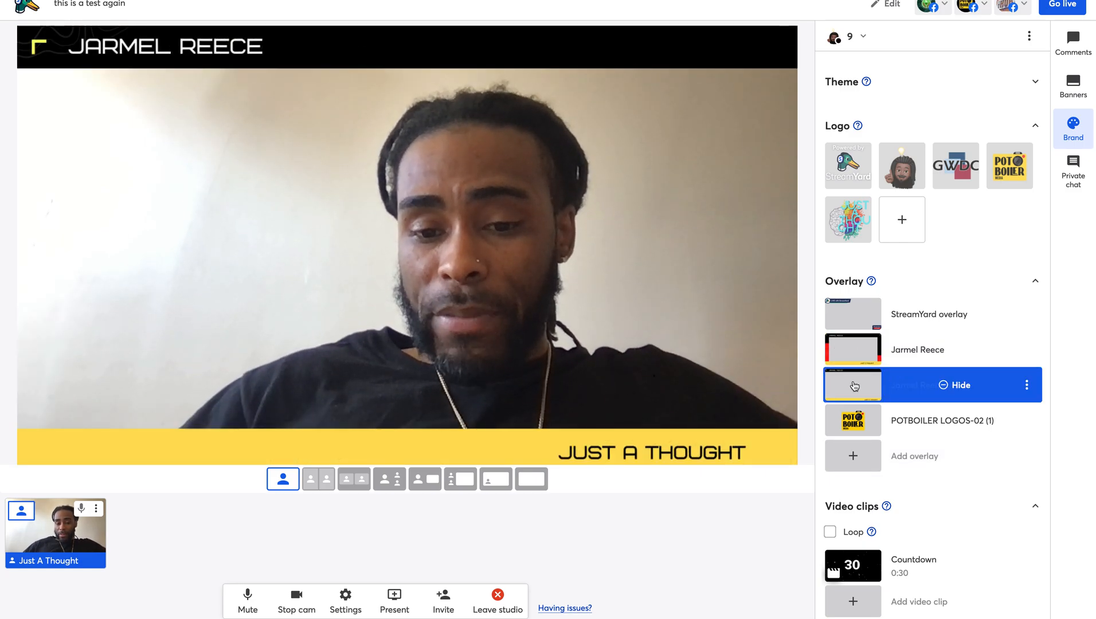
{"action": "left_click", "coordinate": [858, 433]}
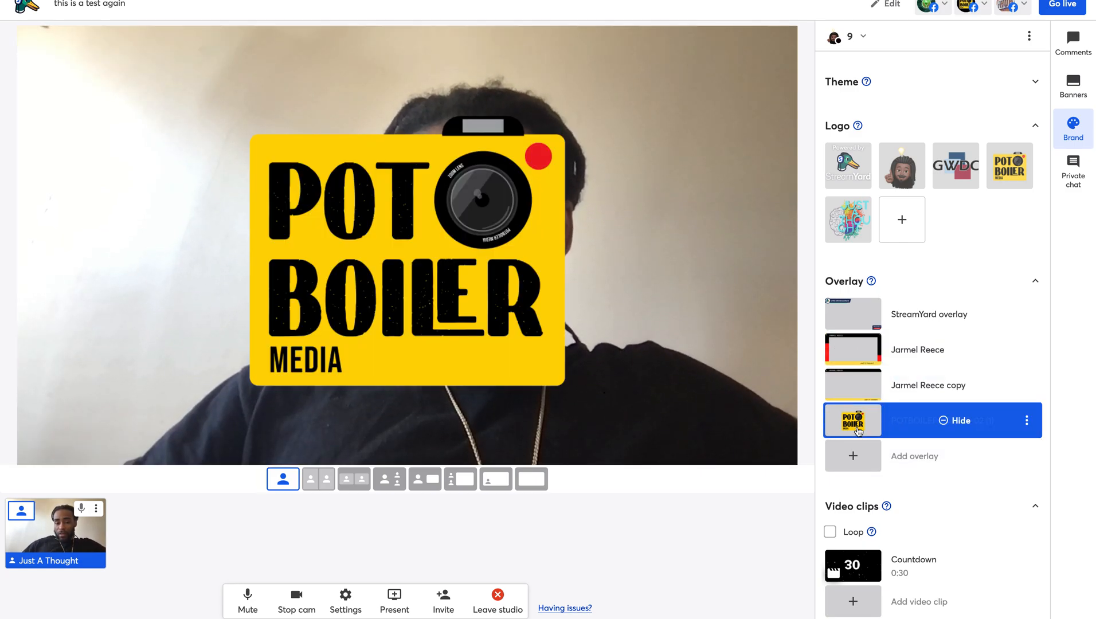
{"action": "left_click", "coordinate": [856, 426]}
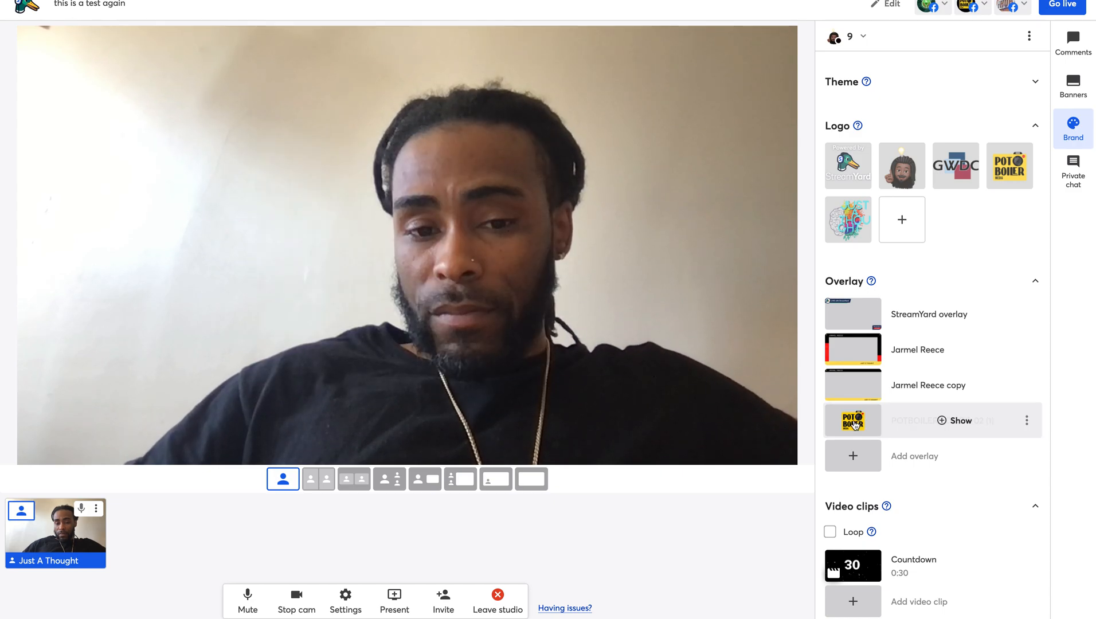
{"action": "left_click", "coordinate": [855, 326]}
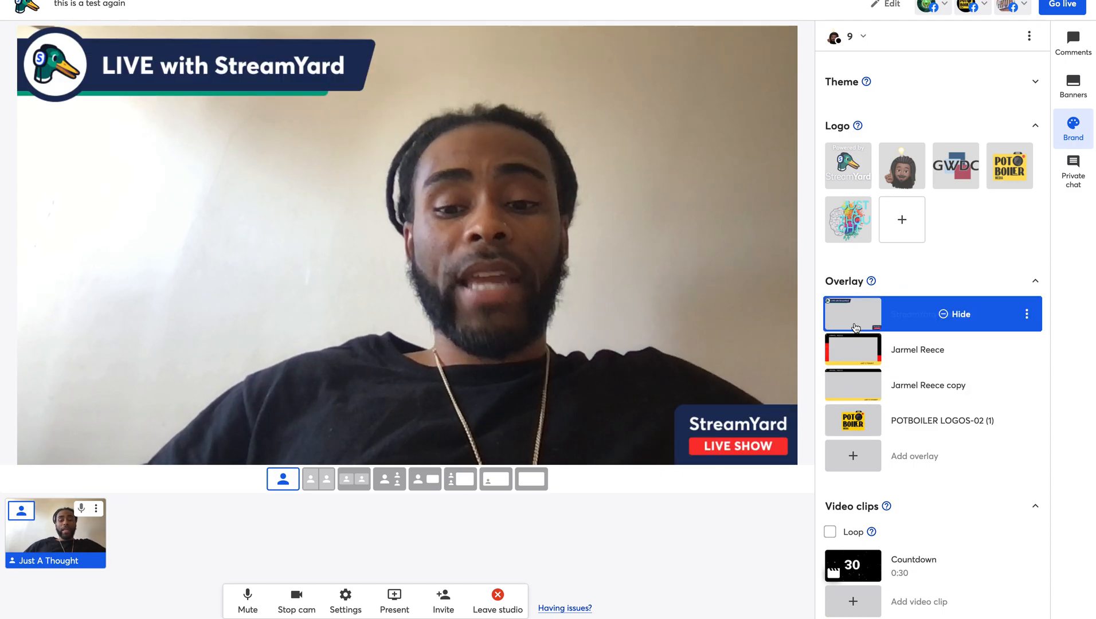
{"action": "left_click", "coordinate": [856, 328]}
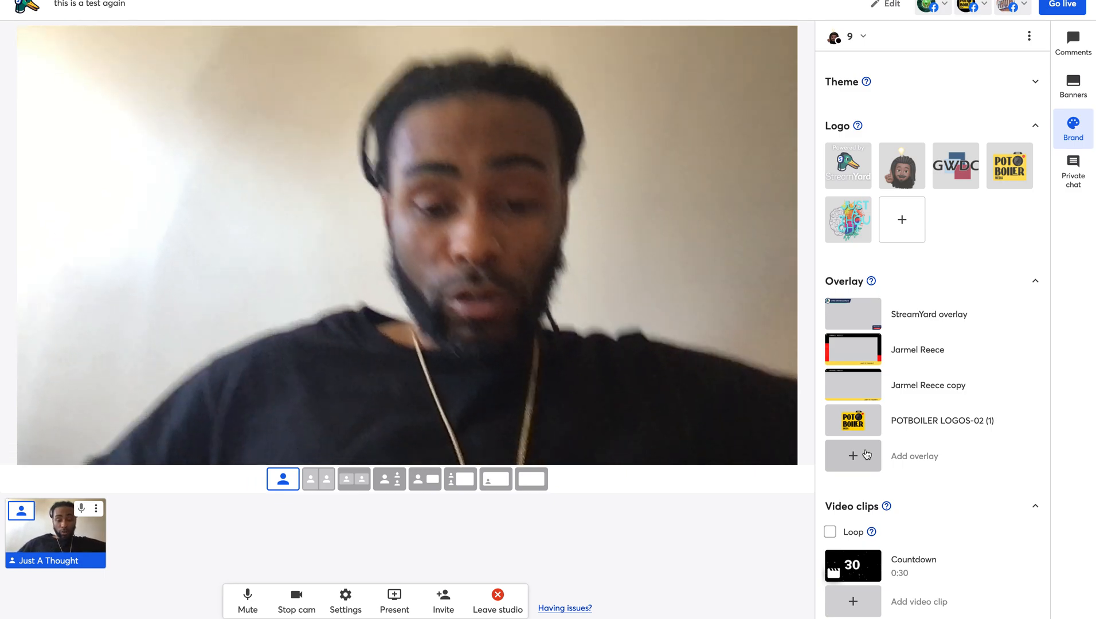
{"action": "scroll", "coordinate": [867, 455], "scroll_direction": "down", "scroll_amount": 1}
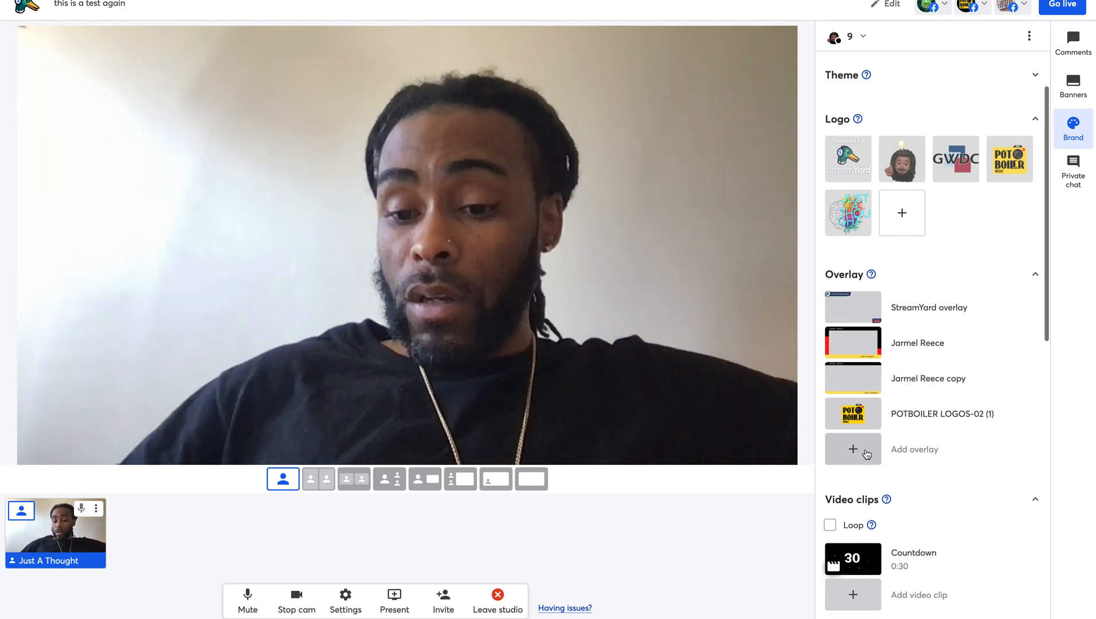
{"action": "scroll", "coordinate": [867, 455], "scroll_direction": "down", "scroll_amount": 5}
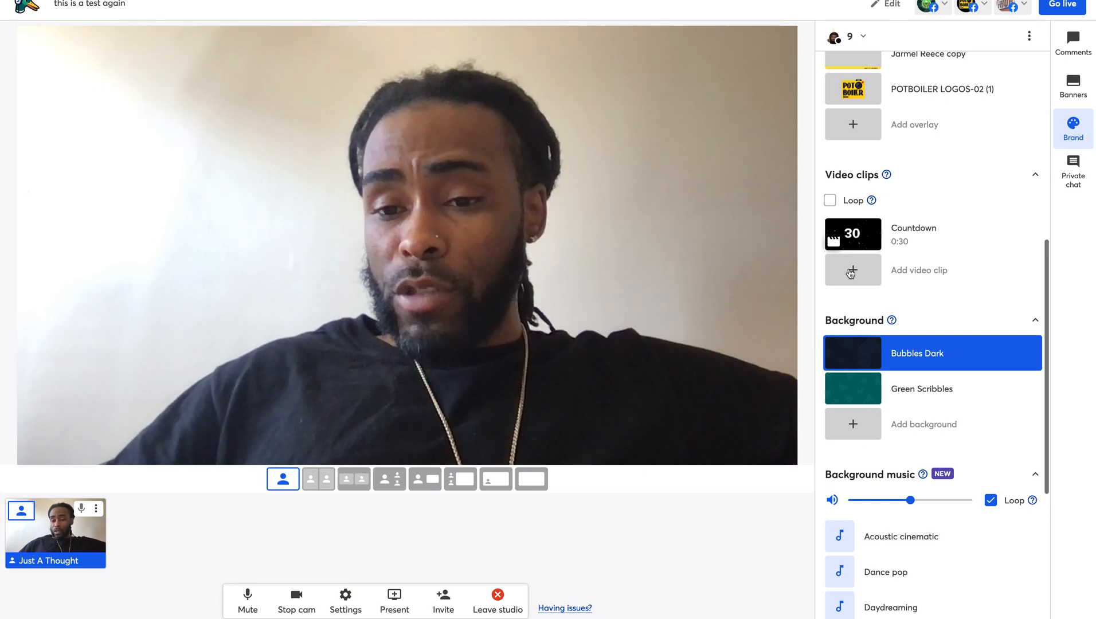
{"action": "mouse_move", "coordinate": [854, 234]}
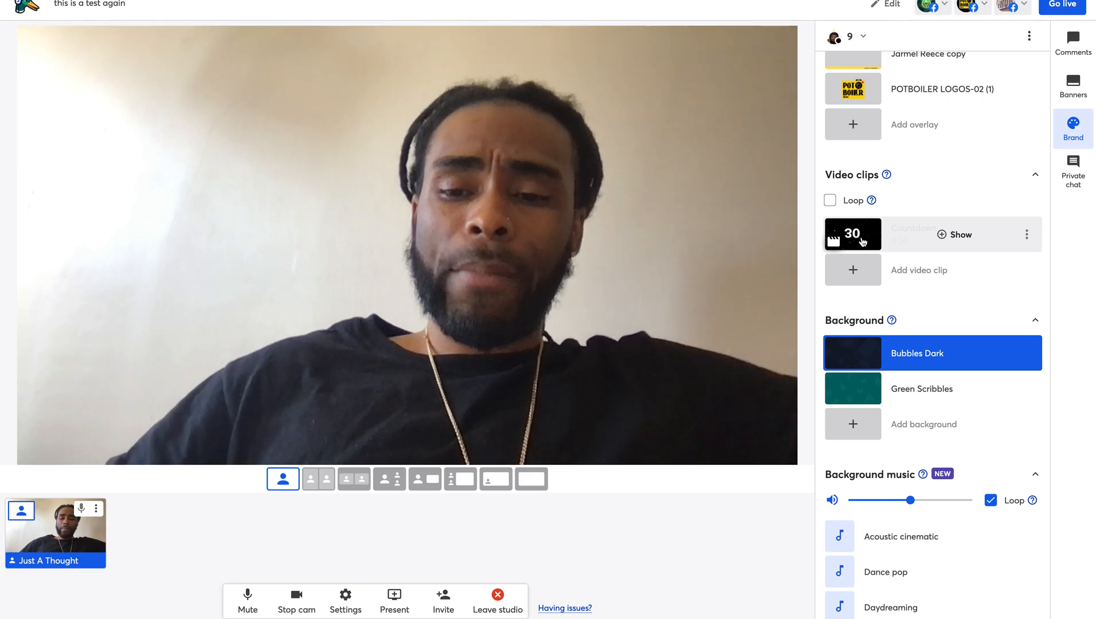
{"action": "left_click", "coordinate": [893, 243]}
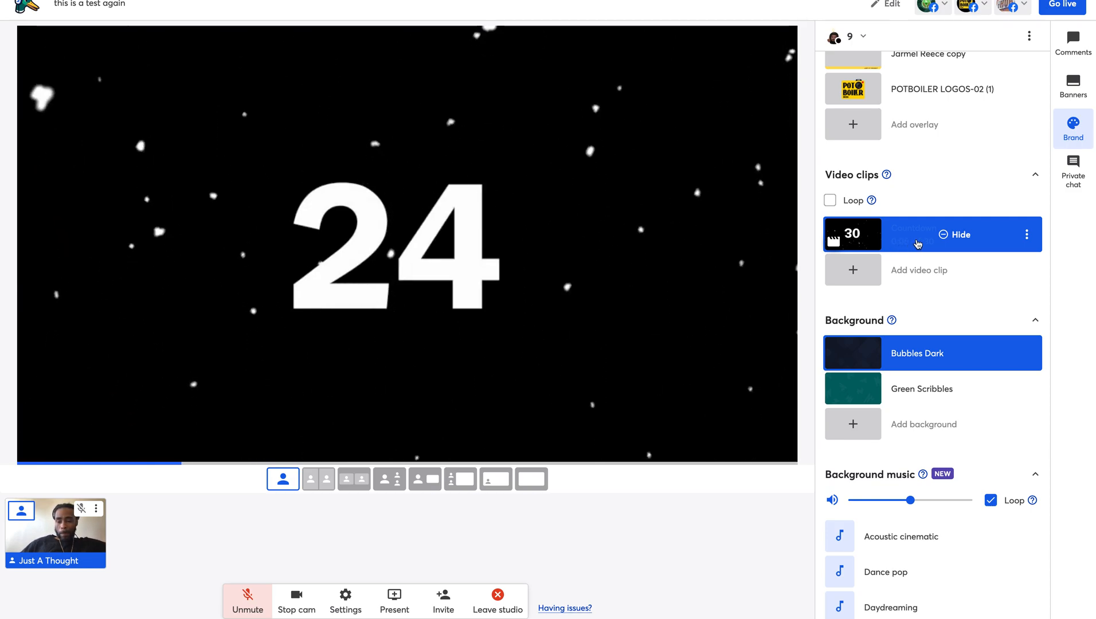
{"action": "left_click", "coordinate": [915, 243]}
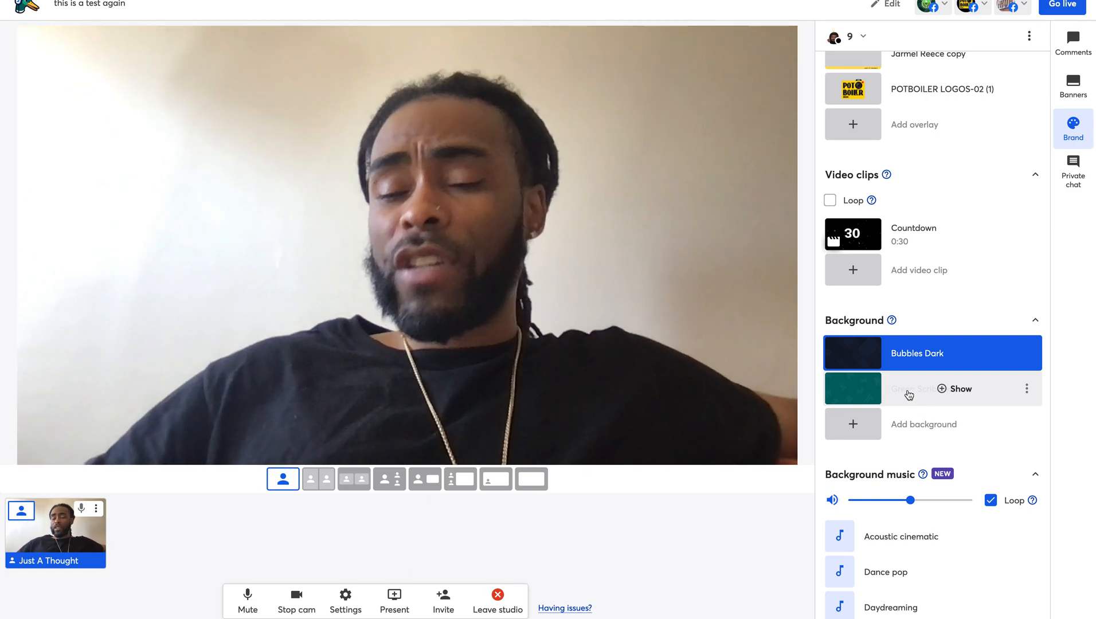
- Play the Acoustic cinematic track, set music volume to about 36, then pause it
{"action": "scroll", "coordinate": [992, 227], "scroll_direction": "down", "scroll_amount": 5}
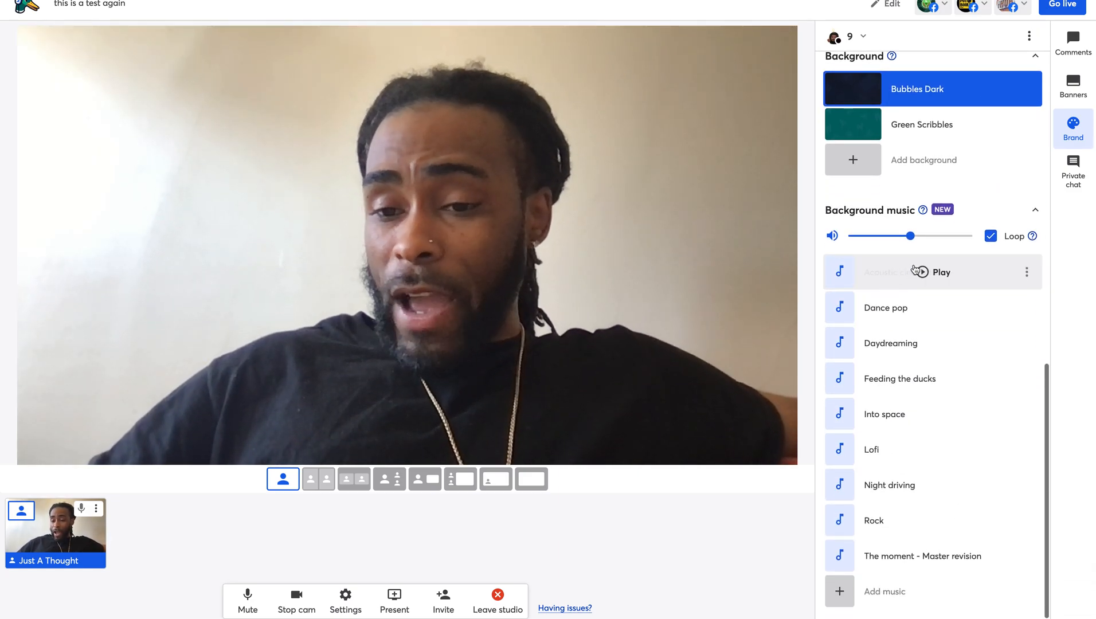
{"action": "left_click", "coordinate": [923, 273]}
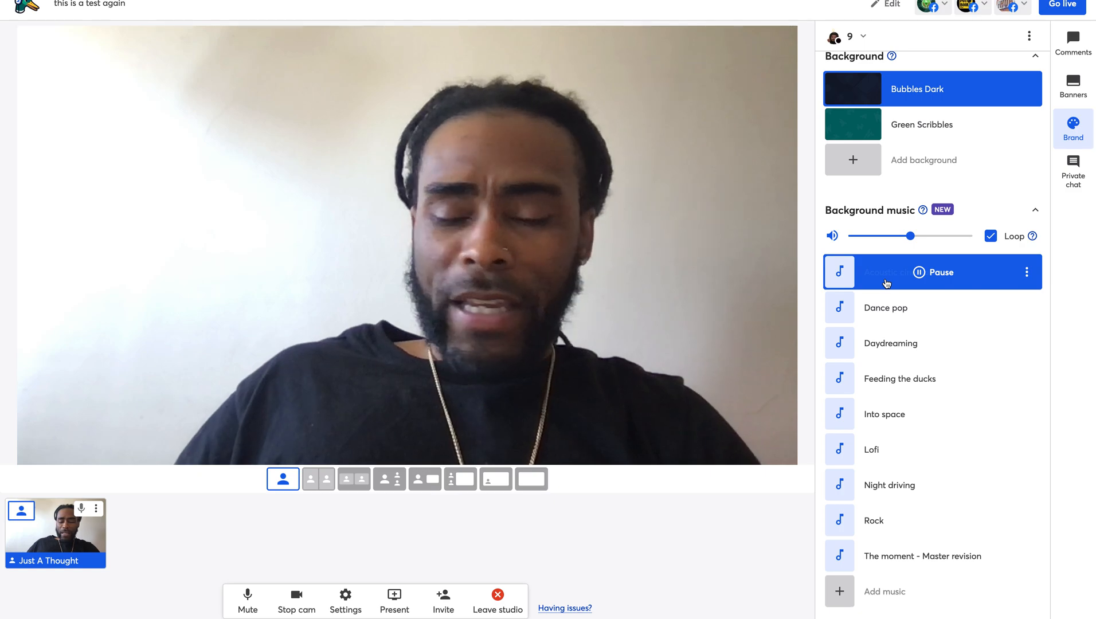
{"action": "left_click_drag", "start_coordinate": [910, 236], "coordinate": [873, 237]}
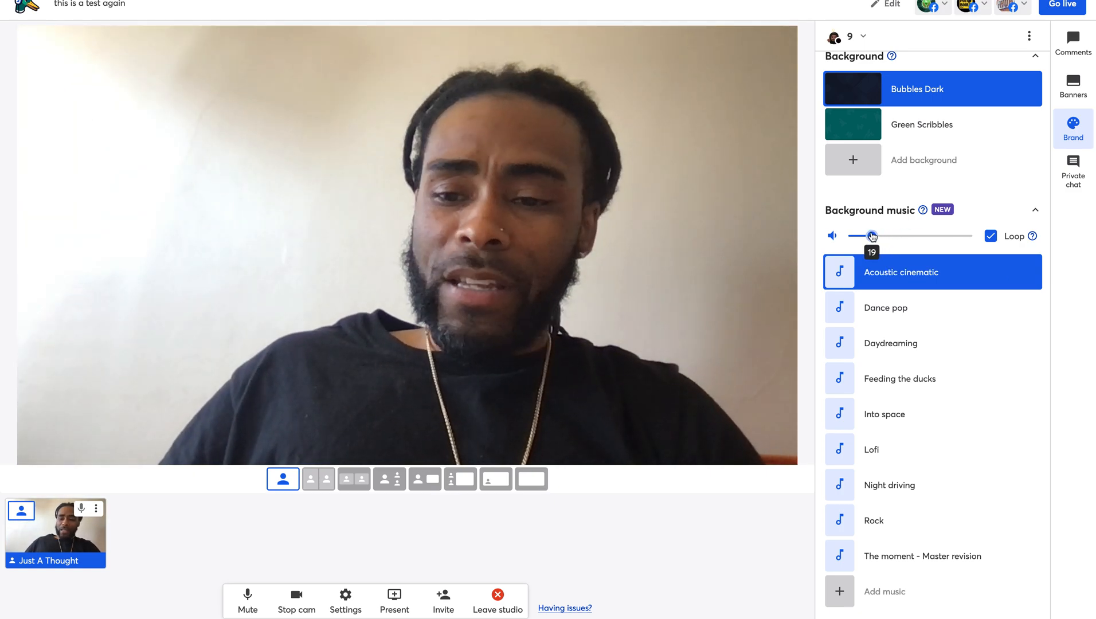
{"action": "left_click_drag", "start_coordinate": [881, 235], "coordinate": [895, 235]}
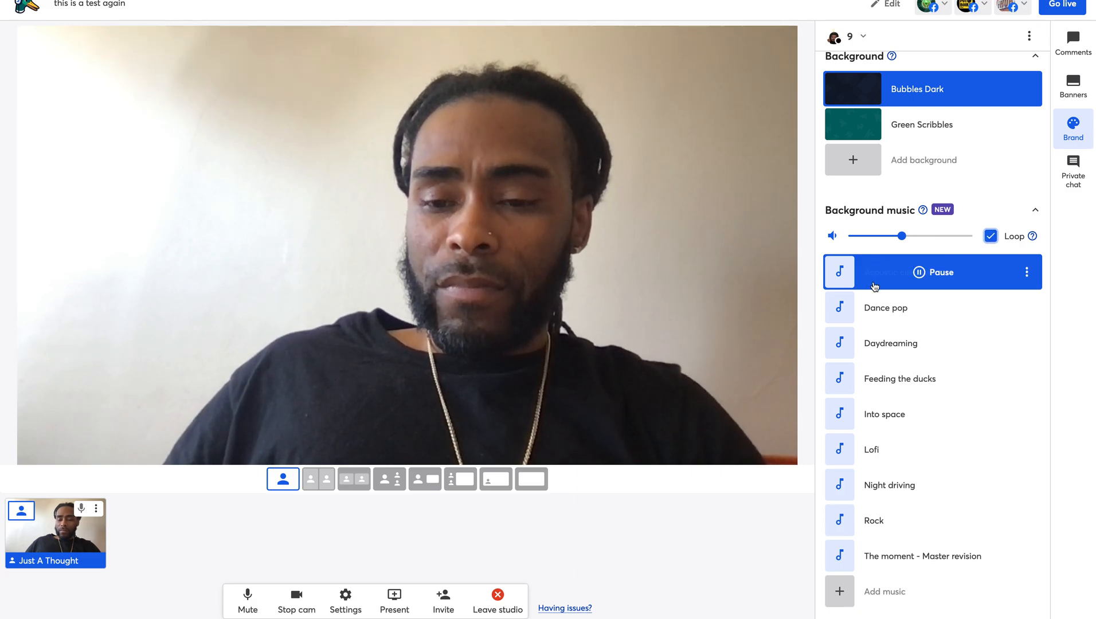
{"action": "left_click", "coordinate": [921, 274]}
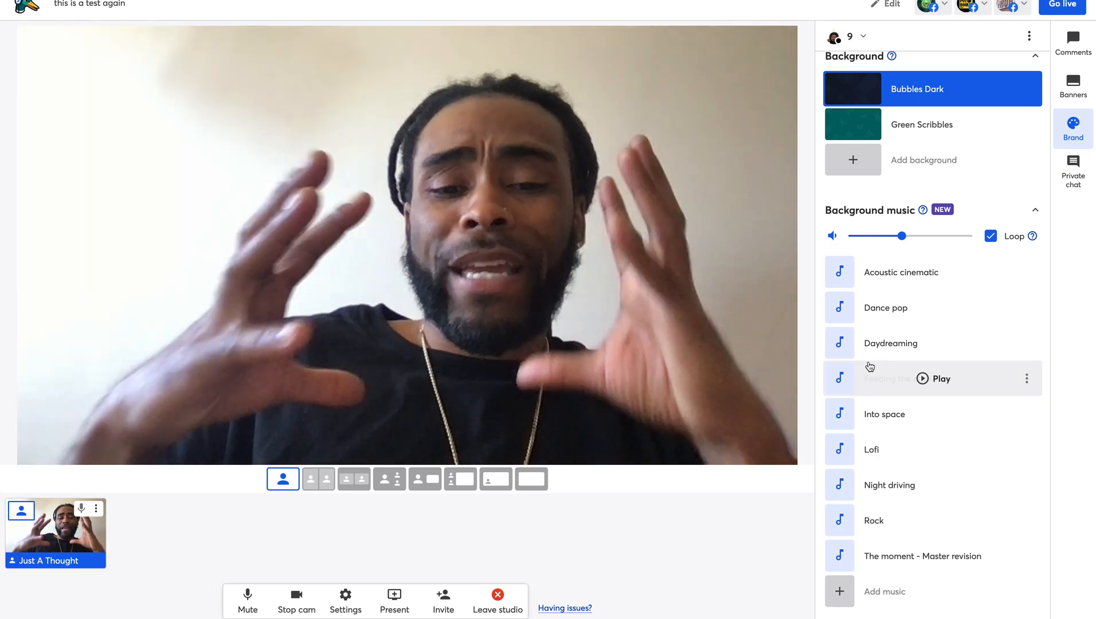
{"action": "scroll", "coordinate": [870, 367], "scroll_direction": "down", "scroll_amount": 1}
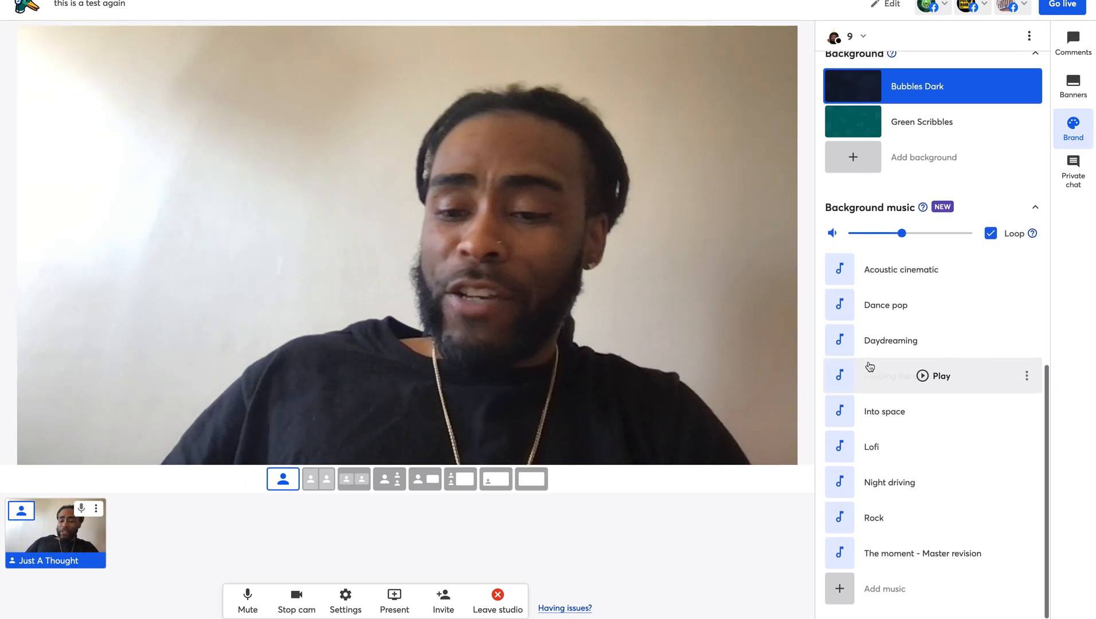
{"action": "scroll", "coordinate": [870, 366], "scroll_direction": "up", "scroll_amount": 1}
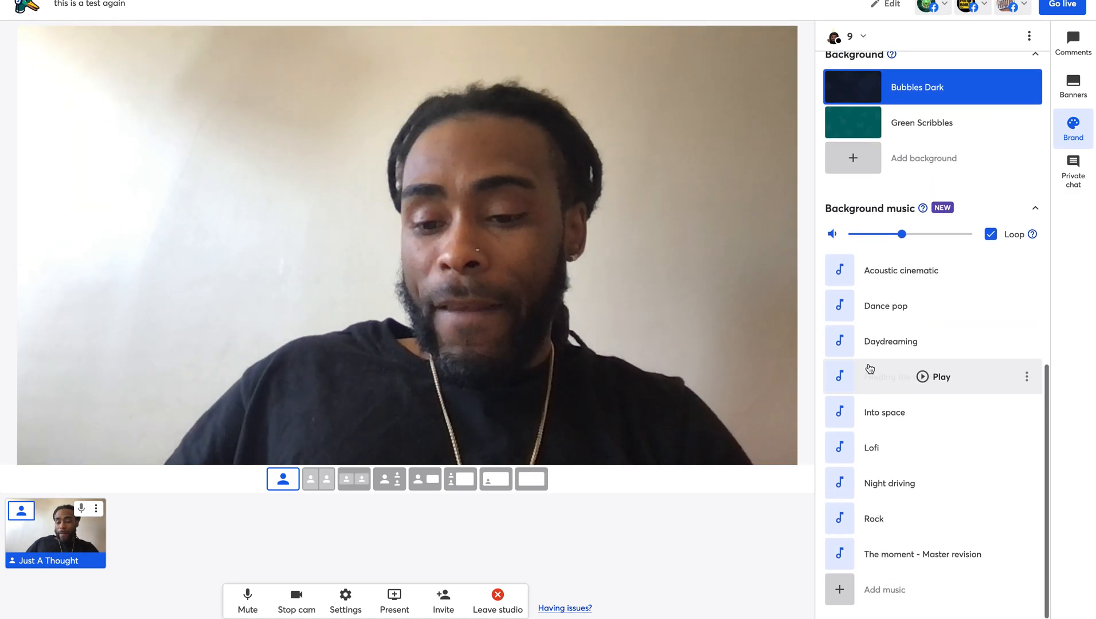
{"action": "scroll", "coordinate": [849, 590], "scroll_direction": "up", "scroll_amount": 1}
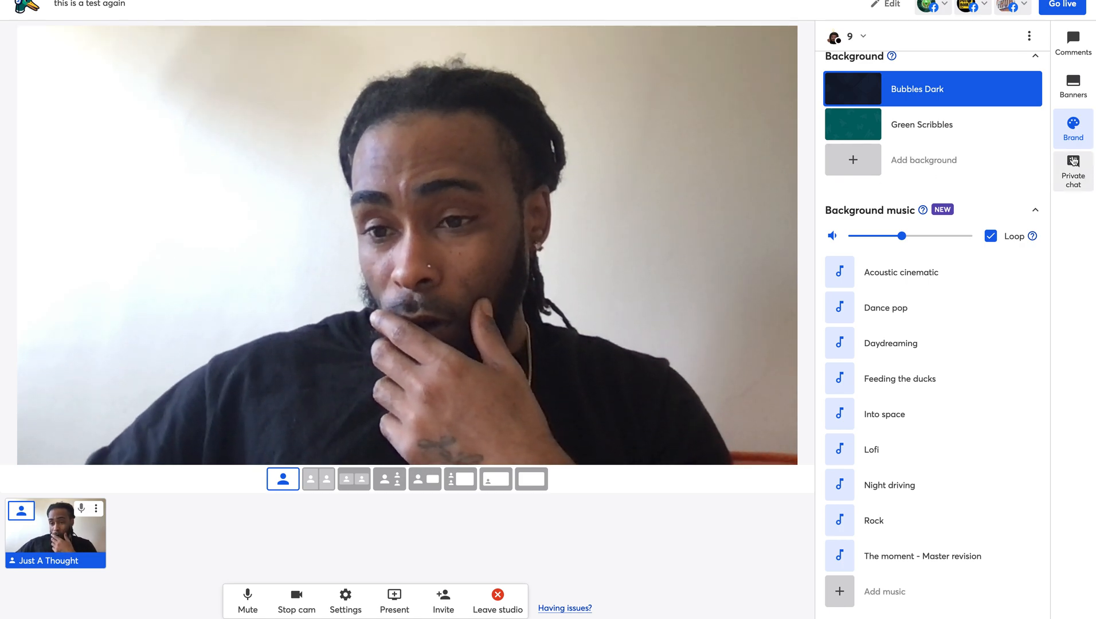
- Cycle the sidebar through Private chat and Comments to Banners, then bring up the Present options
{"action": "left_click", "coordinate": [1073, 162]}
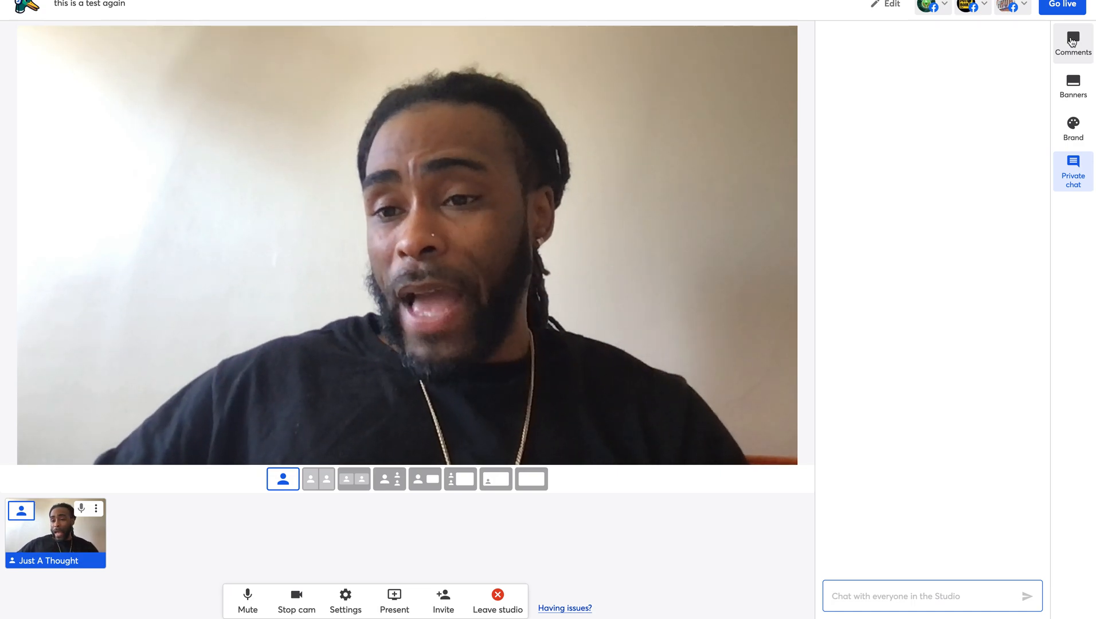
{"action": "left_click", "coordinate": [1072, 42]}
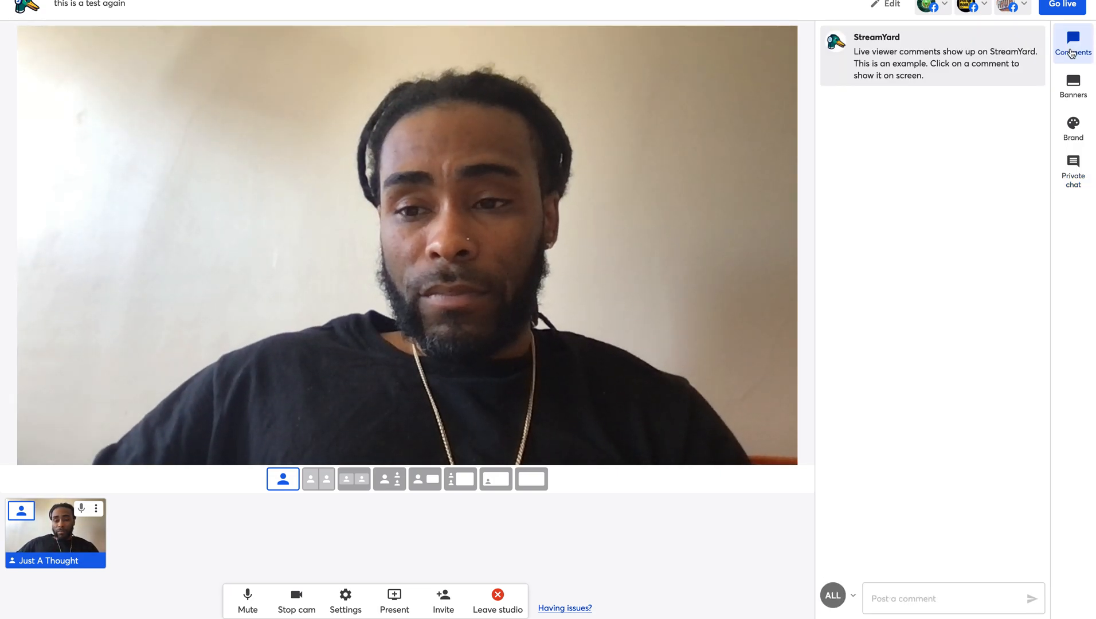
{"action": "left_click", "coordinate": [1070, 84]}
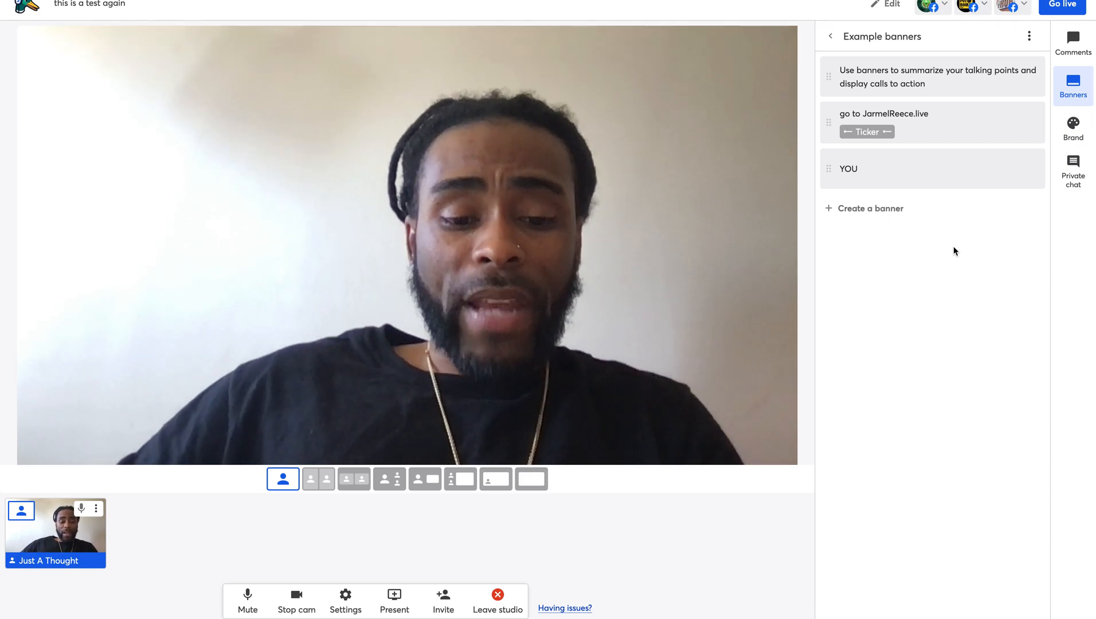
{"action": "left_click", "coordinate": [395, 595]}
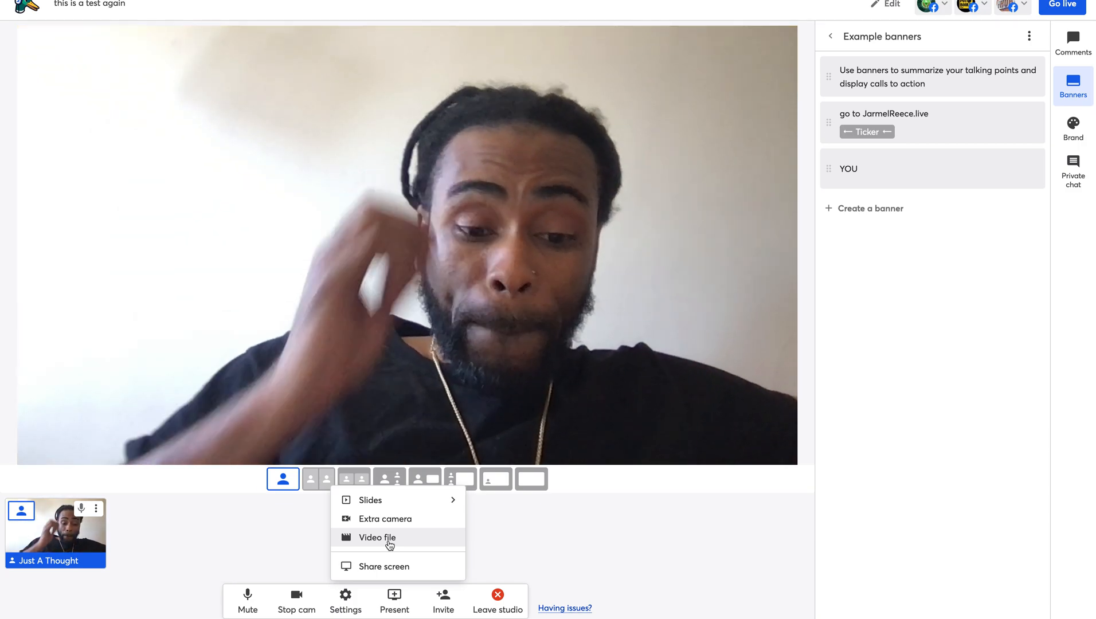
- Add the Children Of The Sun .mp4 as a video file so it plays beside the camera
{"action": "left_click", "coordinate": [389, 542]}
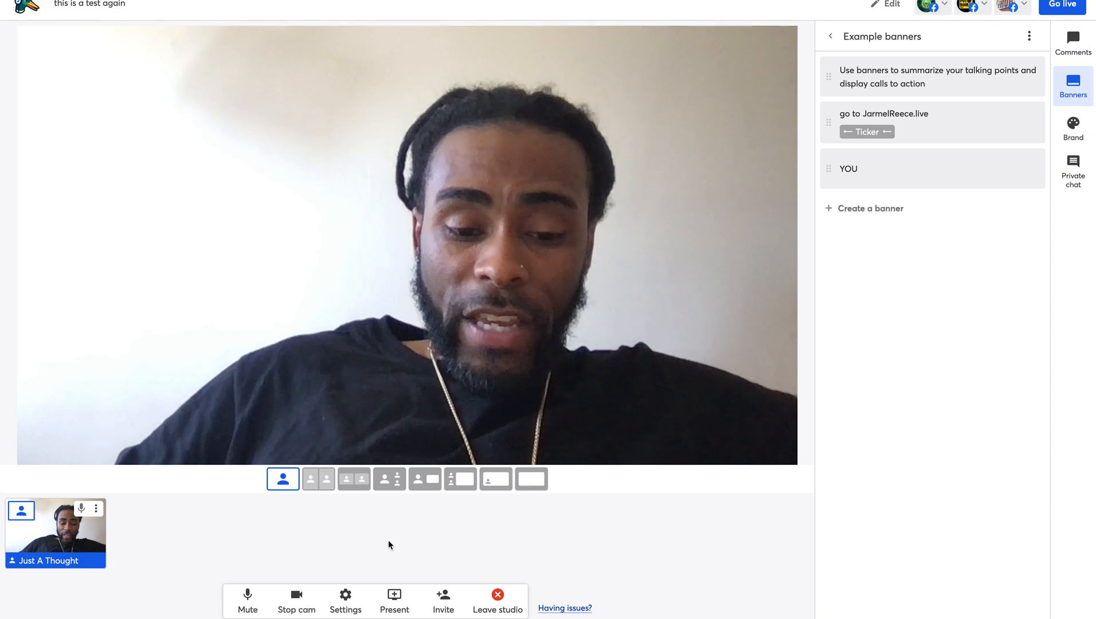
{"action": "scroll", "coordinate": [453, 208], "scroll_direction": "down", "scroll_amount": 3}
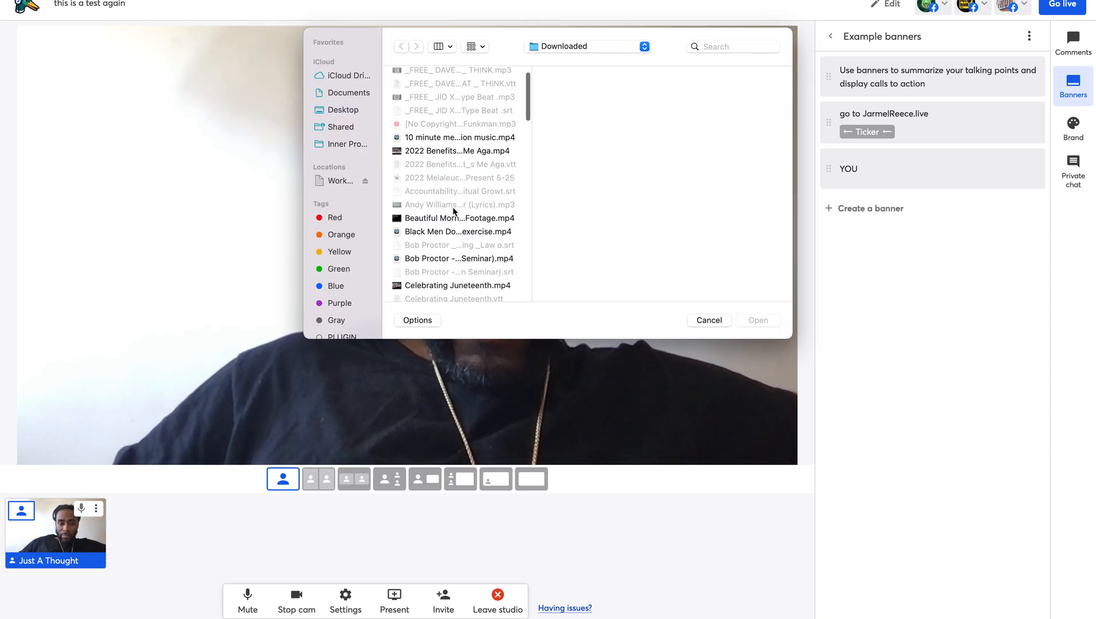
{"action": "scroll", "coordinate": [461, 231], "scroll_direction": "down", "scroll_amount": 2}
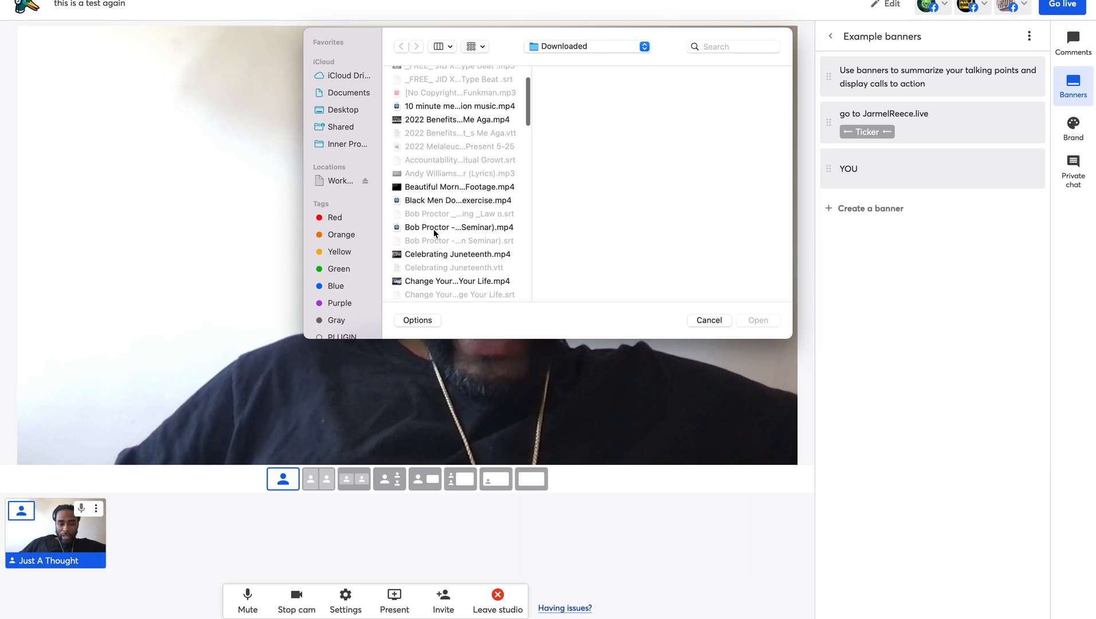
{"action": "left_click", "coordinate": [434, 228]}
{"action": "left_click", "coordinate": [441, 254]}
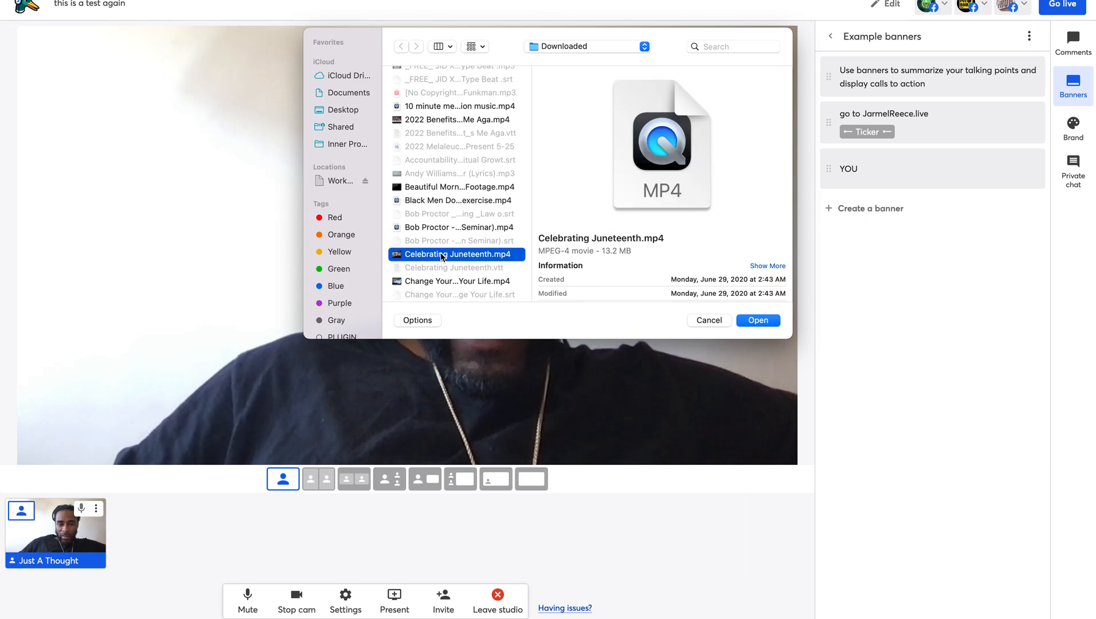
{"action": "scroll", "coordinate": [440, 253], "scroll_direction": "down", "scroll_amount": 4}
{"action": "left_click", "coordinate": [444, 235]}
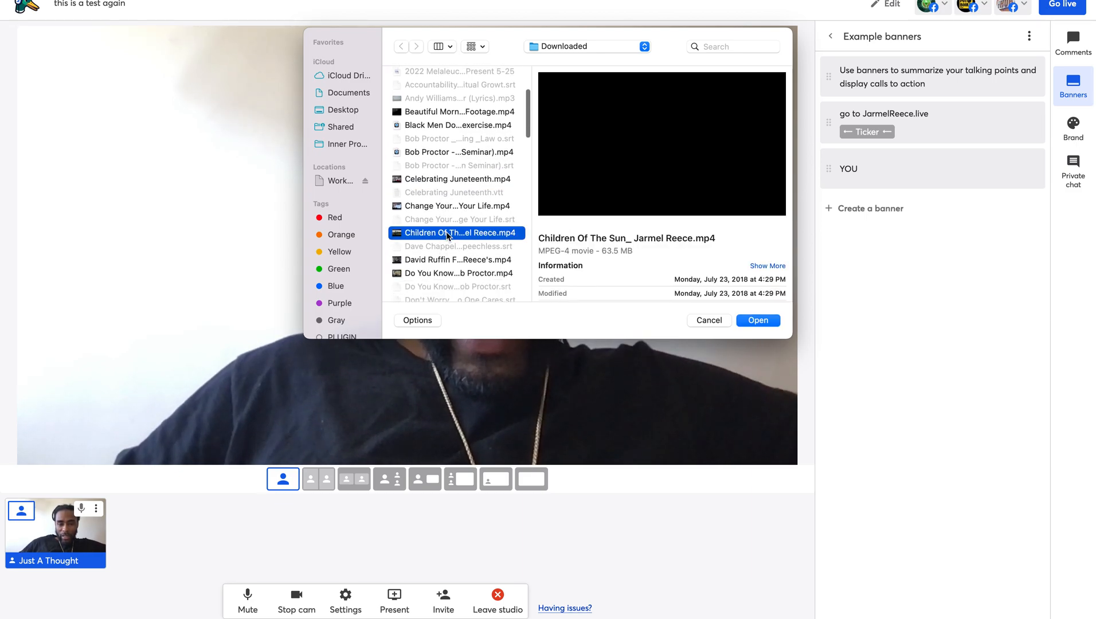
{"action": "scroll", "coordinate": [446, 233], "scroll_direction": "down", "scroll_amount": 2}
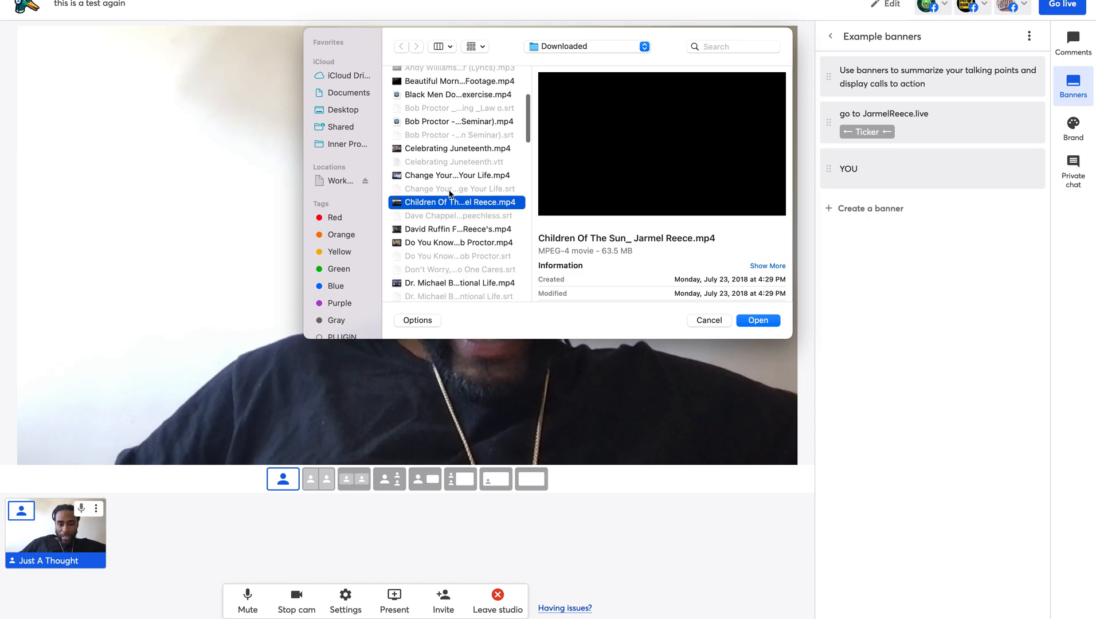
{"action": "left_click", "coordinate": [760, 321]}
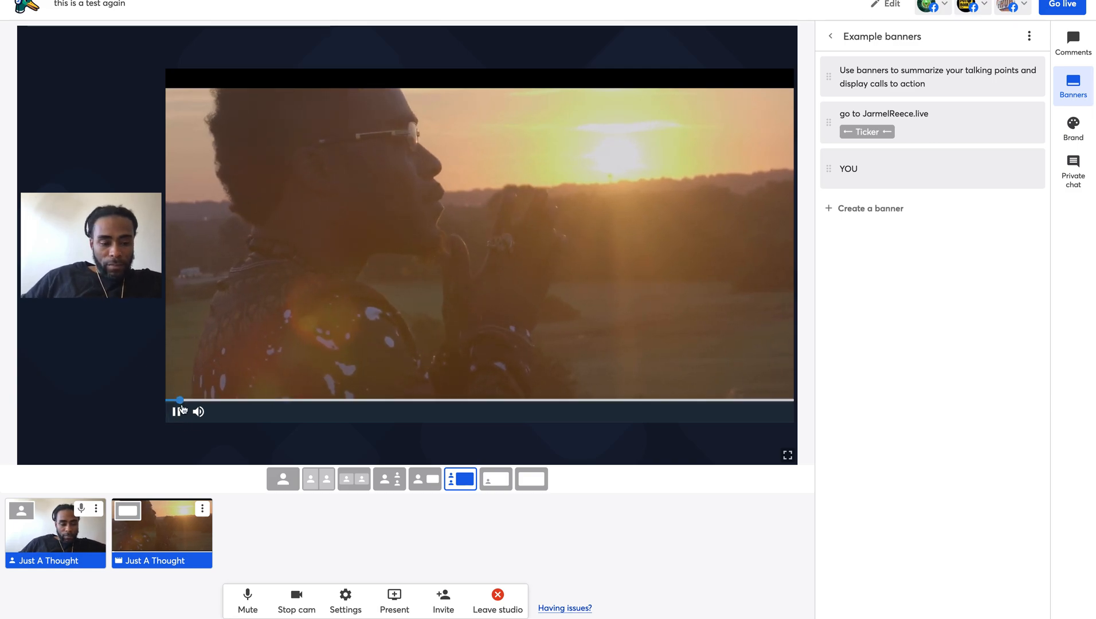
- Turn the video's volume down to near minimum
{"action": "mouse_move", "coordinate": [212, 412]}
{"action": "left_click", "coordinate": [223, 412]}
{"action": "left_click_drag", "start_coordinate": [223, 412], "coordinate": [218, 412]}
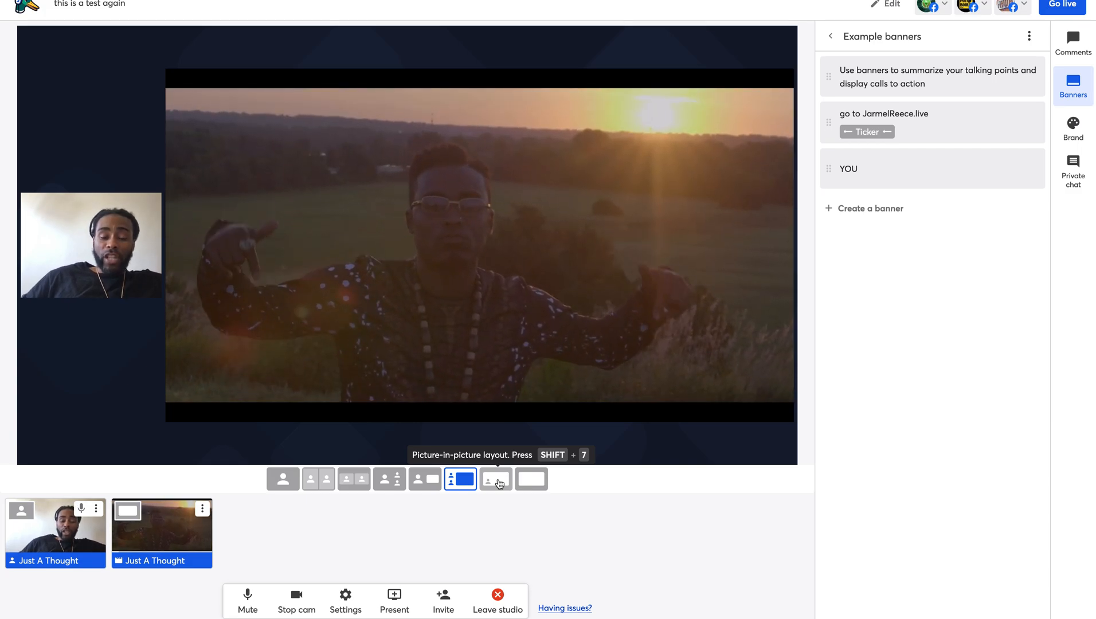
- Try the Cinema layout, settle on picture-in-picture with the camera inset, and pause the clip
{"action": "left_click", "coordinate": [499, 485]}
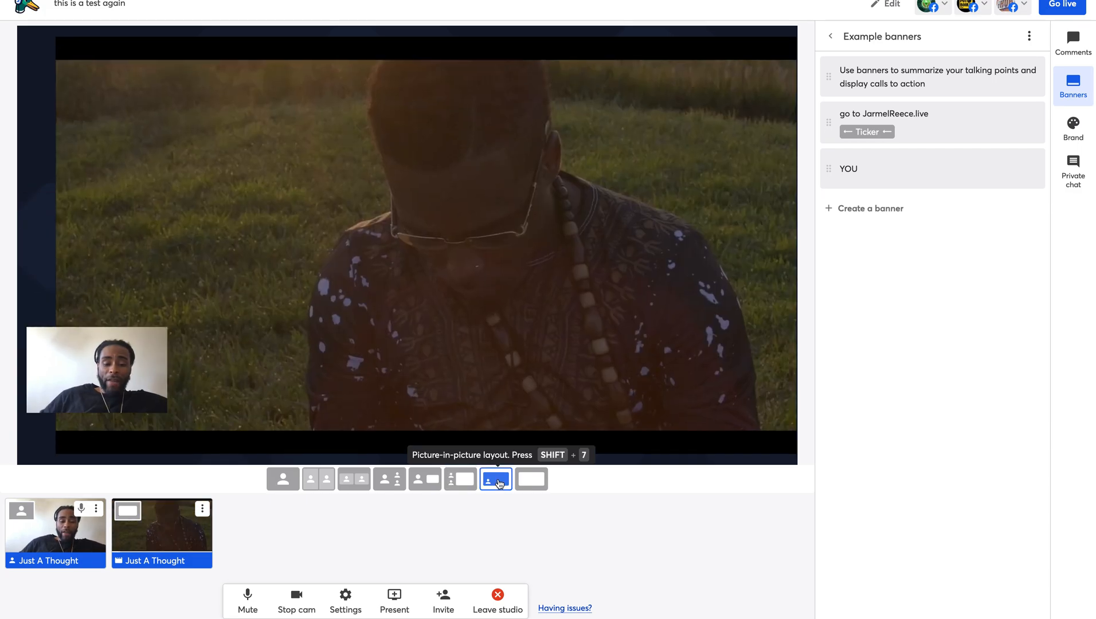
{"action": "left_click", "coordinate": [536, 484]}
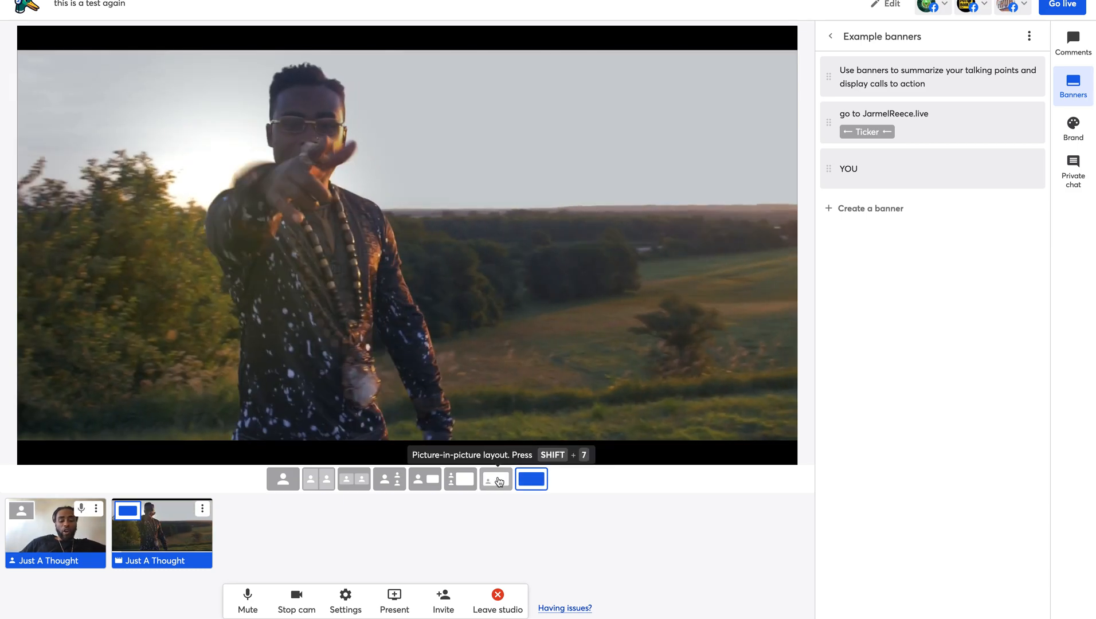
{"action": "left_click", "coordinate": [499, 482]}
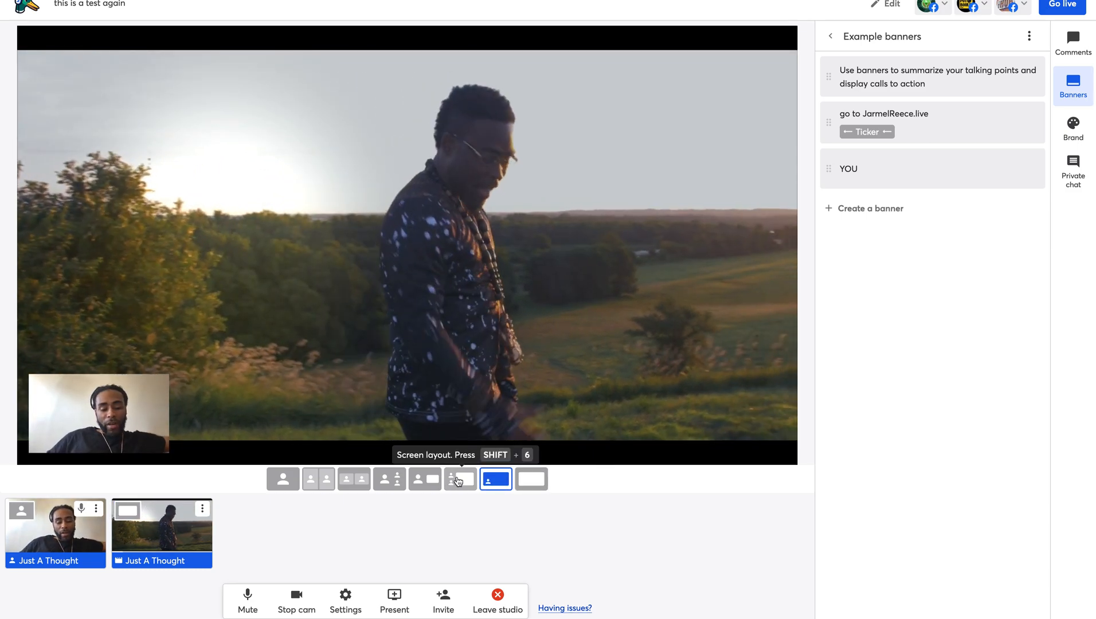
{"action": "left_click", "coordinate": [120, 560]}
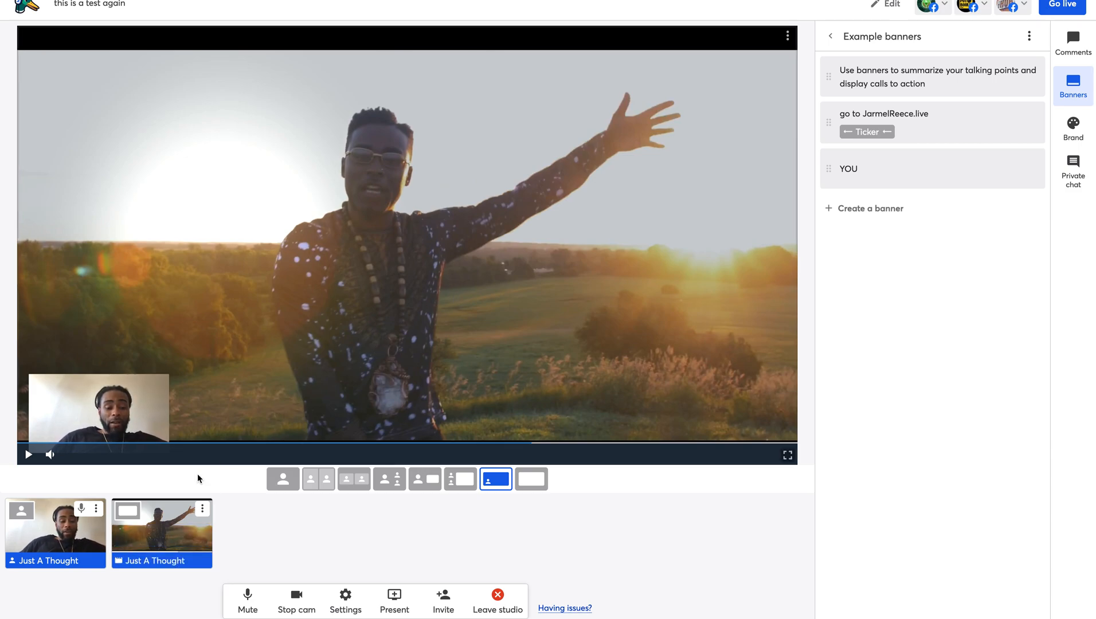
{"action": "mouse_move", "coordinate": [198, 548]}
{"action": "left_click", "coordinate": [202, 510]}
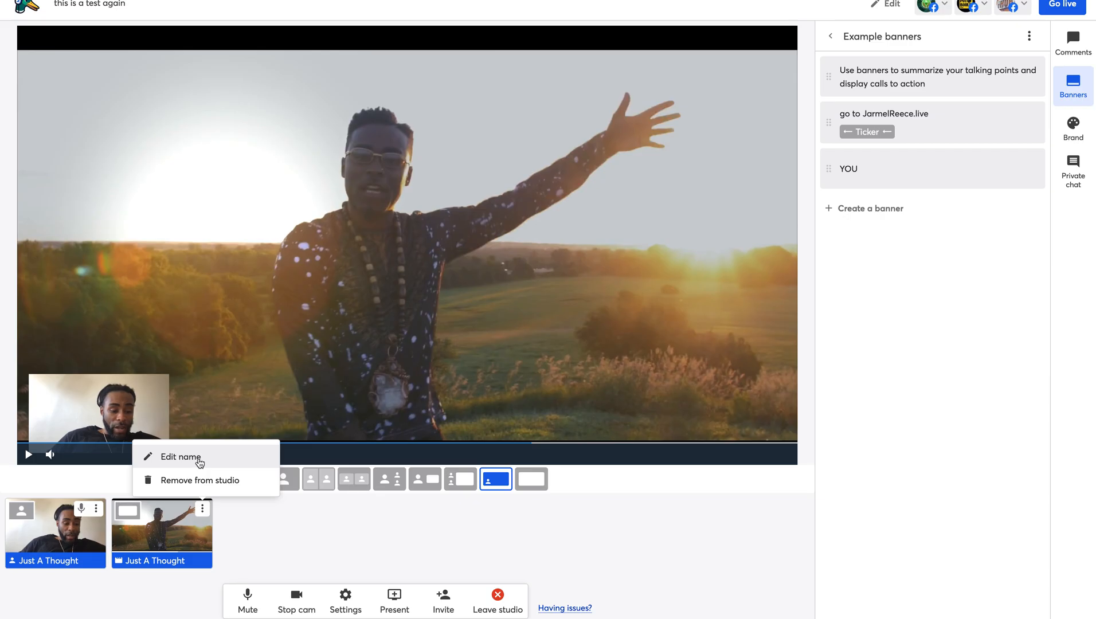
- Rename the on-stage video clip to '3 video'
{"action": "left_click", "coordinate": [199, 462]}
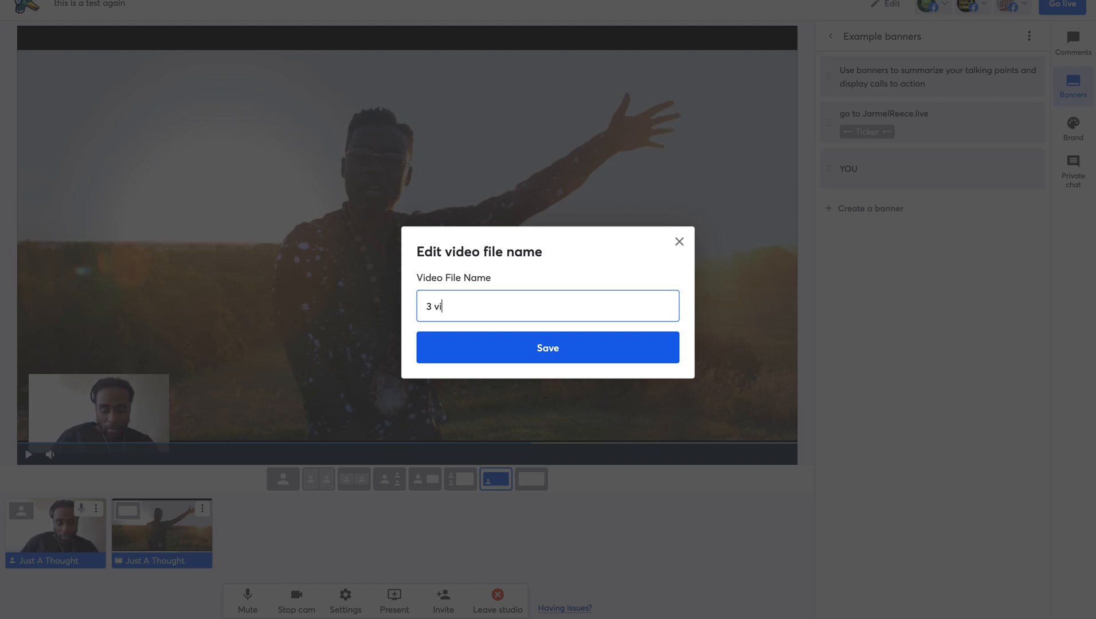
{"action": "left_click", "coordinate": [548, 348]}
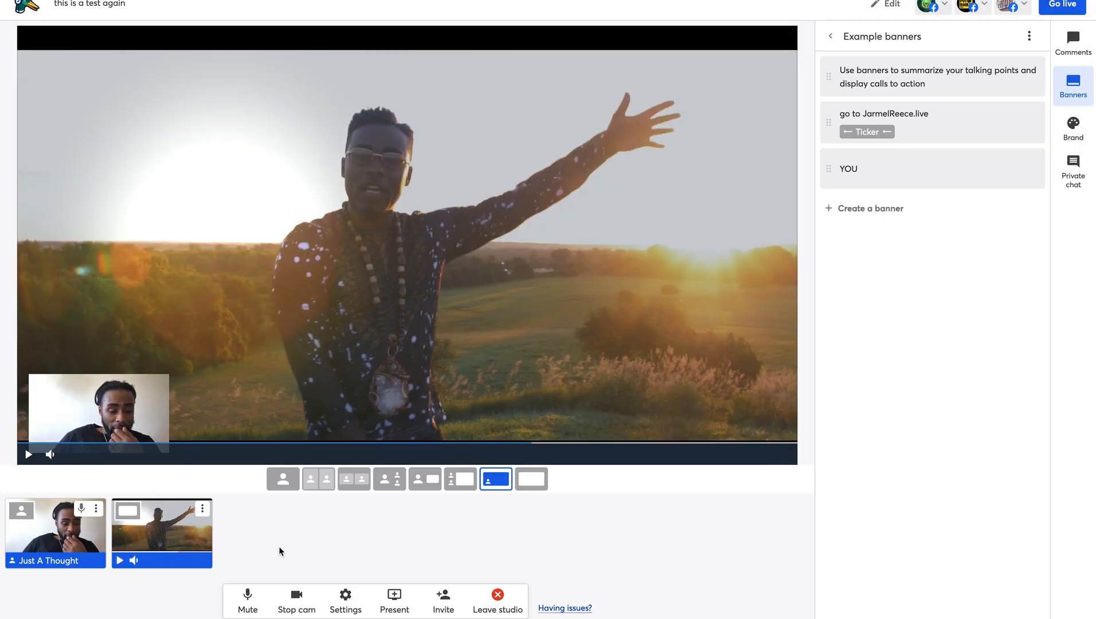
{"action": "left_click", "coordinate": [398, 600]}
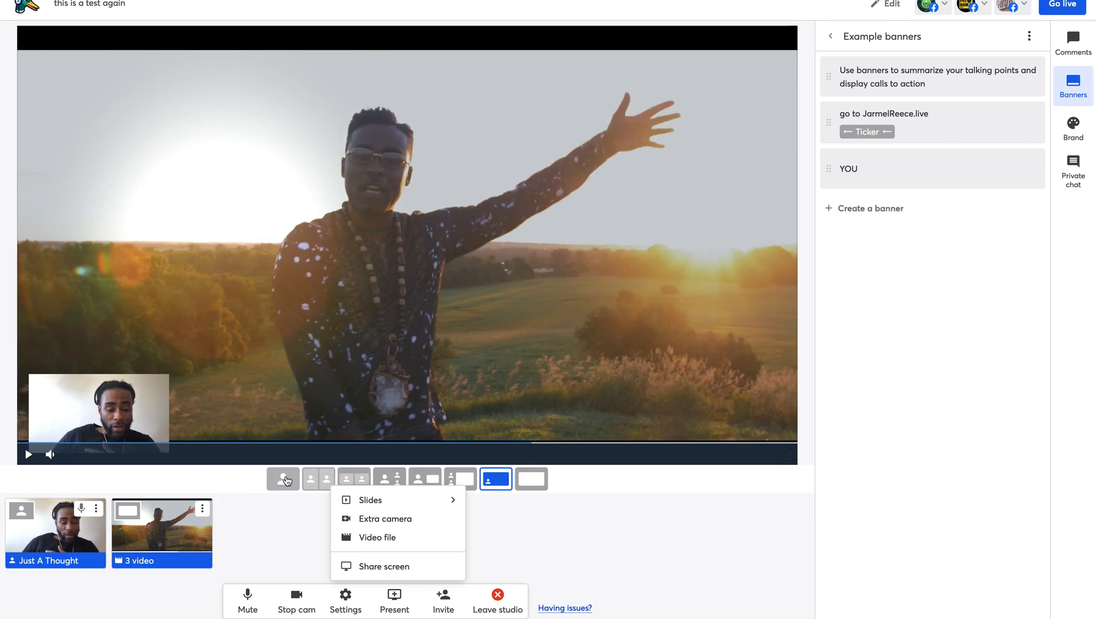
- Go from the solo camera layout to the news layout with the 3 video clip inset
{"action": "left_click", "coordinate": [287, 480]}
{"action": "left_click", "coordinate": [287, 480]}
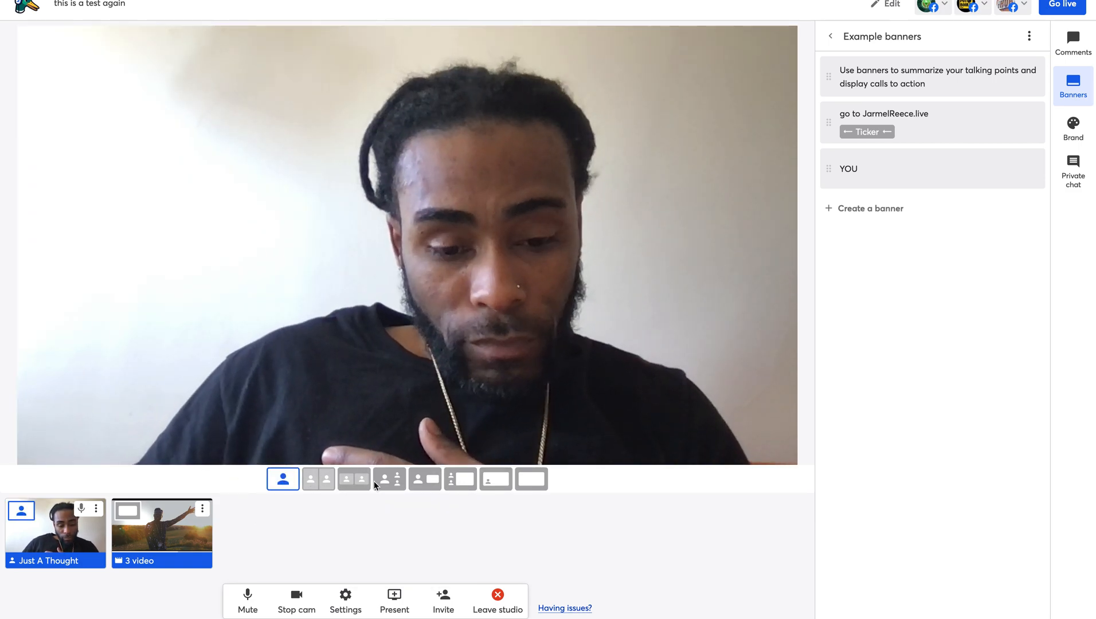
{"action": "left_click", "coordinate": [425, 480]}
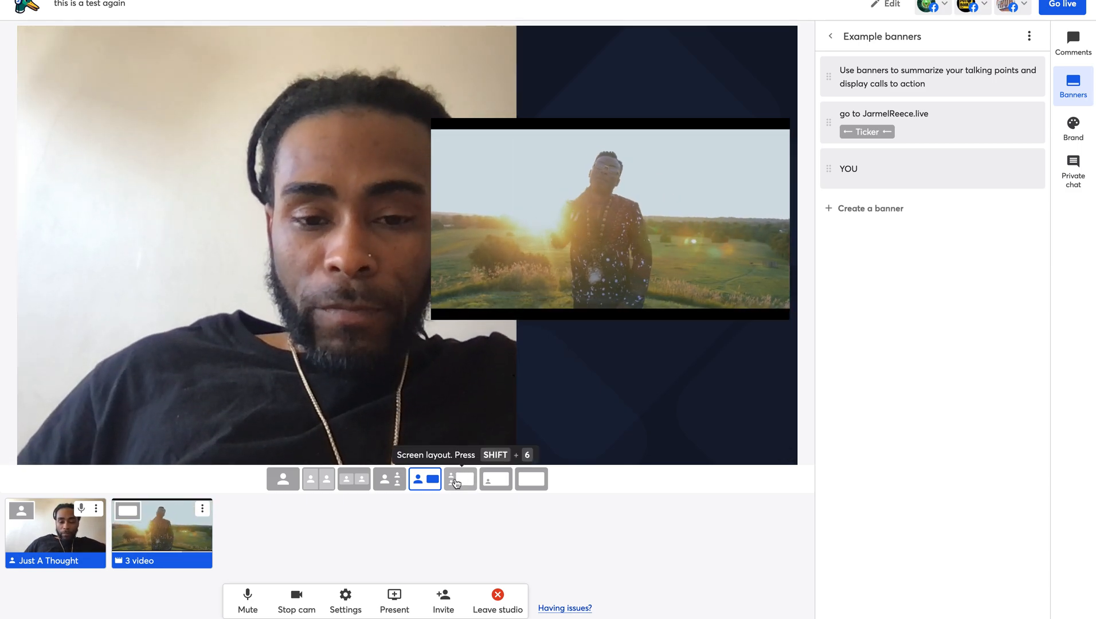
- Try the screen and news layouts, settle on the group layout, and pause the 3 video clip
{"action": "left_click", "coordinate": [457, 481]}
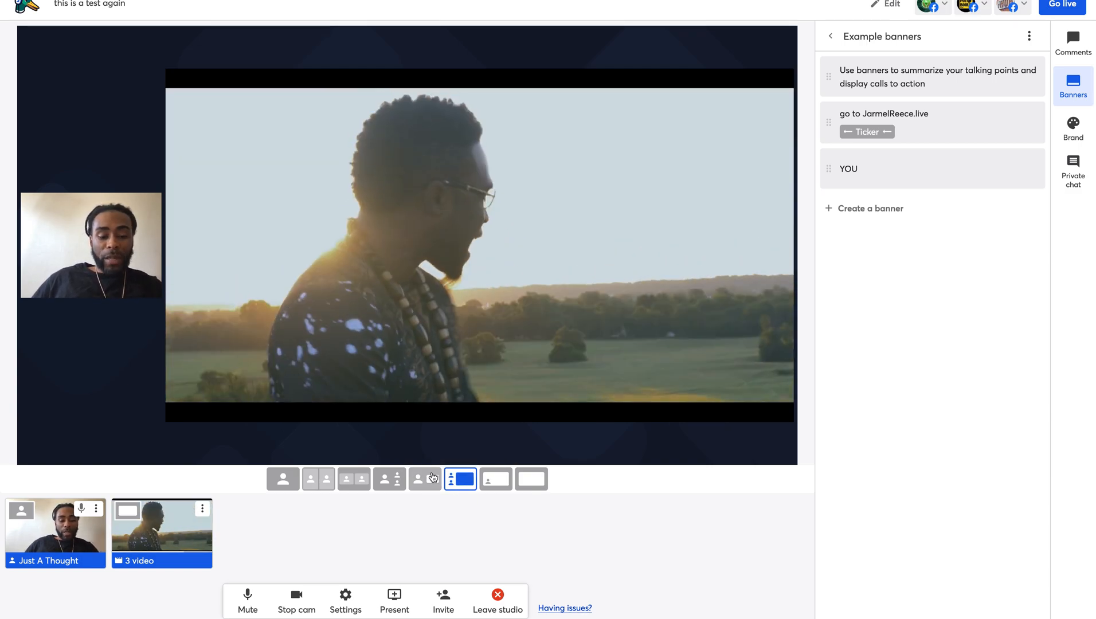
{"action": "left_click", "coordinate": [419, 484]}
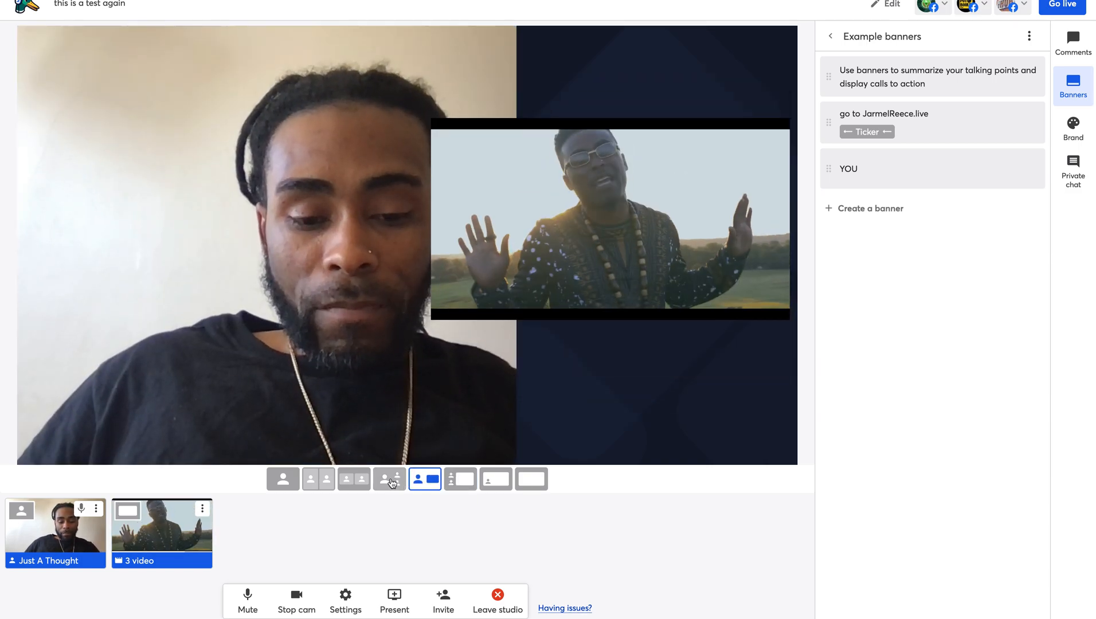
{"action": "left_click", "coordinate": [355, 482]}
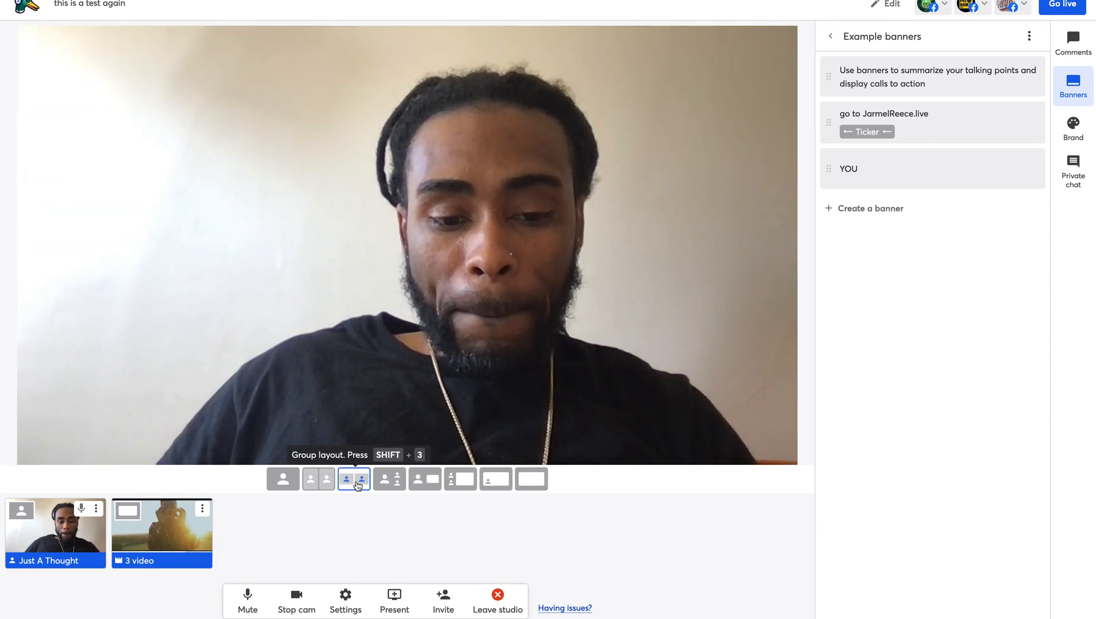
{"action": "mouse_move", "coordinate": [191, 526]}
{"action": "left_click", "coordinate": [119, 561]}
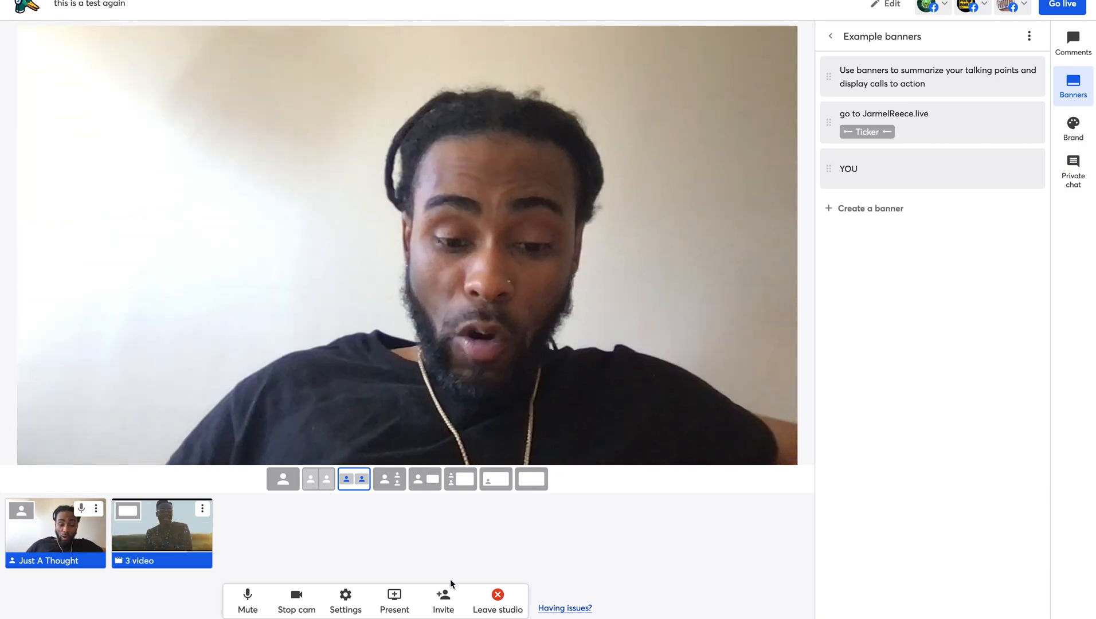
- Start adding another video file and browse the default folder's file list
{"action": "left_click", "coordinate": [394, 599]}
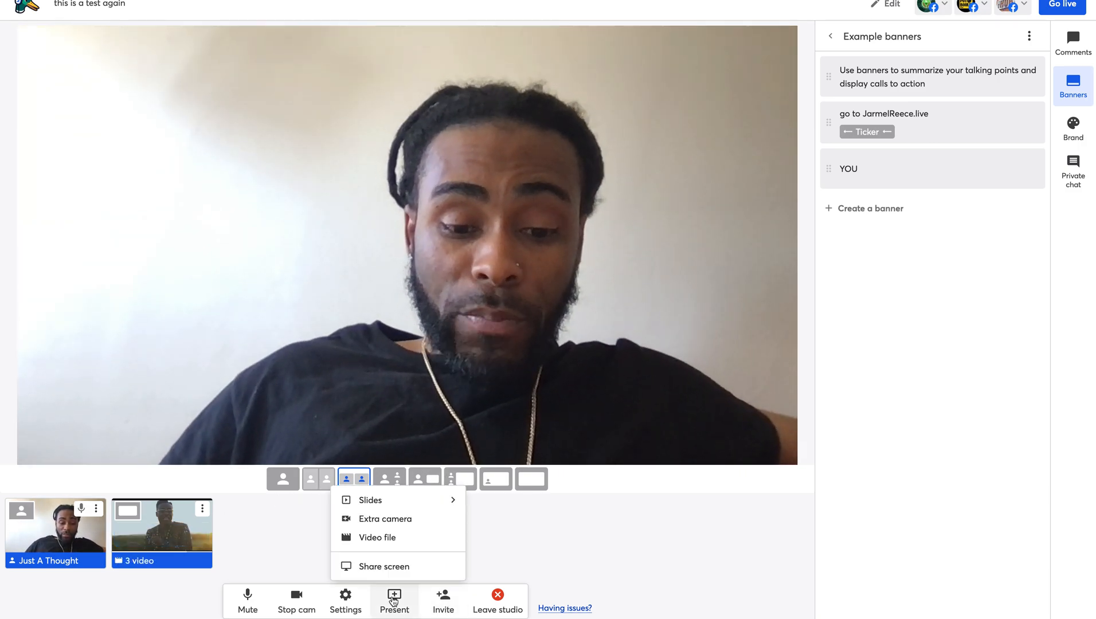
{"action": "left_click", "coordinate": [397, 542]}
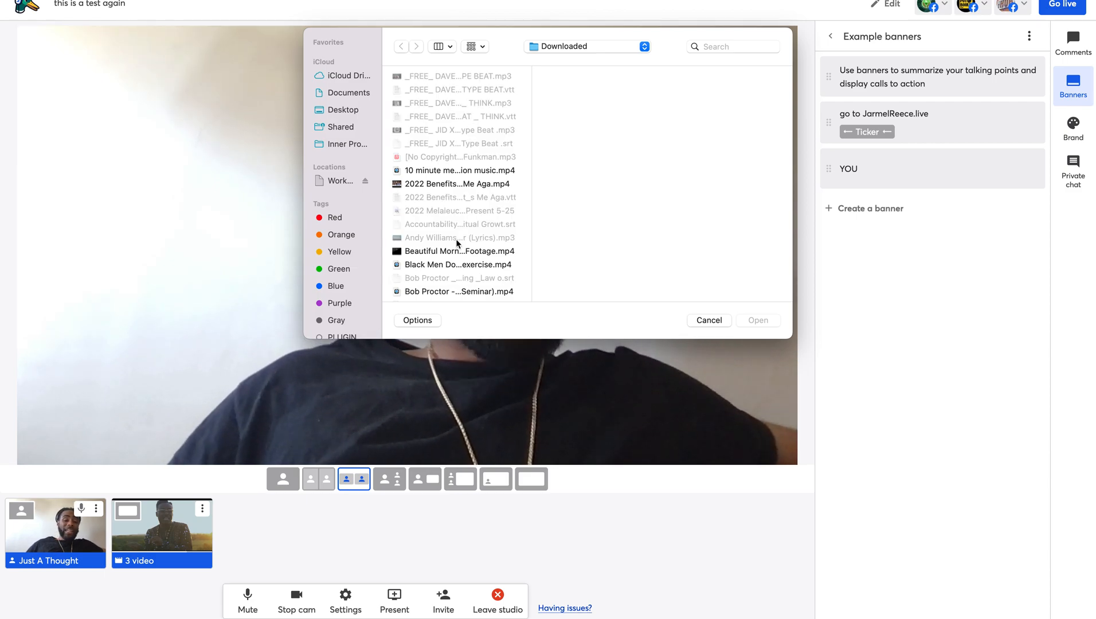
{"action": "scroll", "coordinate": [463, 280], "scroll_direction": "down", "scroll_amount": 10}
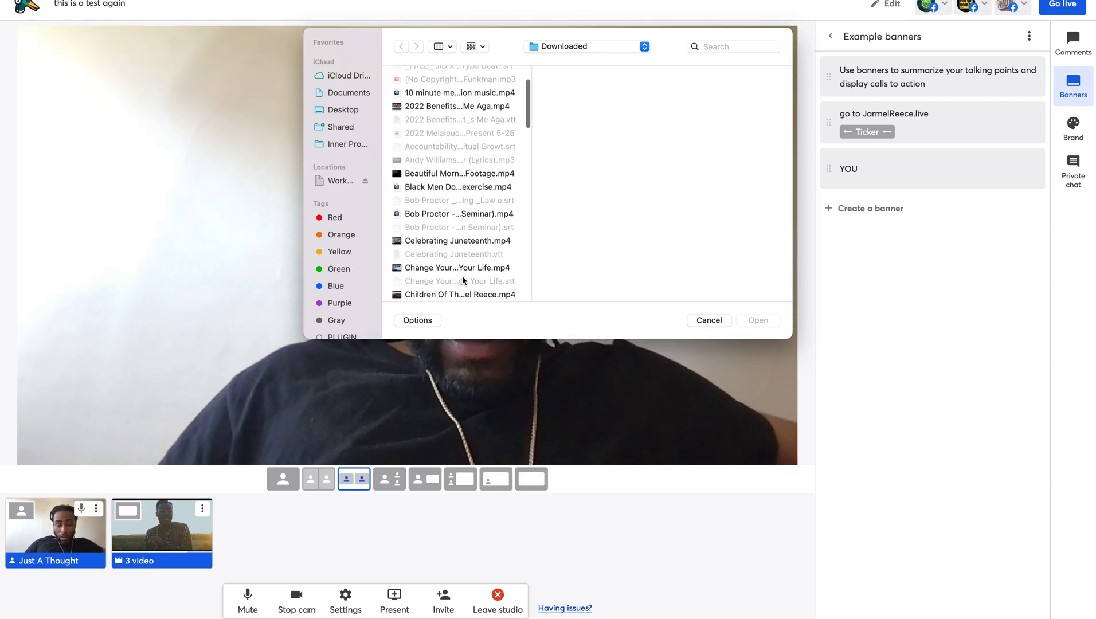
{"action": "scroll", "coordinate": [463, 277], "scroll_direction": "down", "scroll_amount": 5}
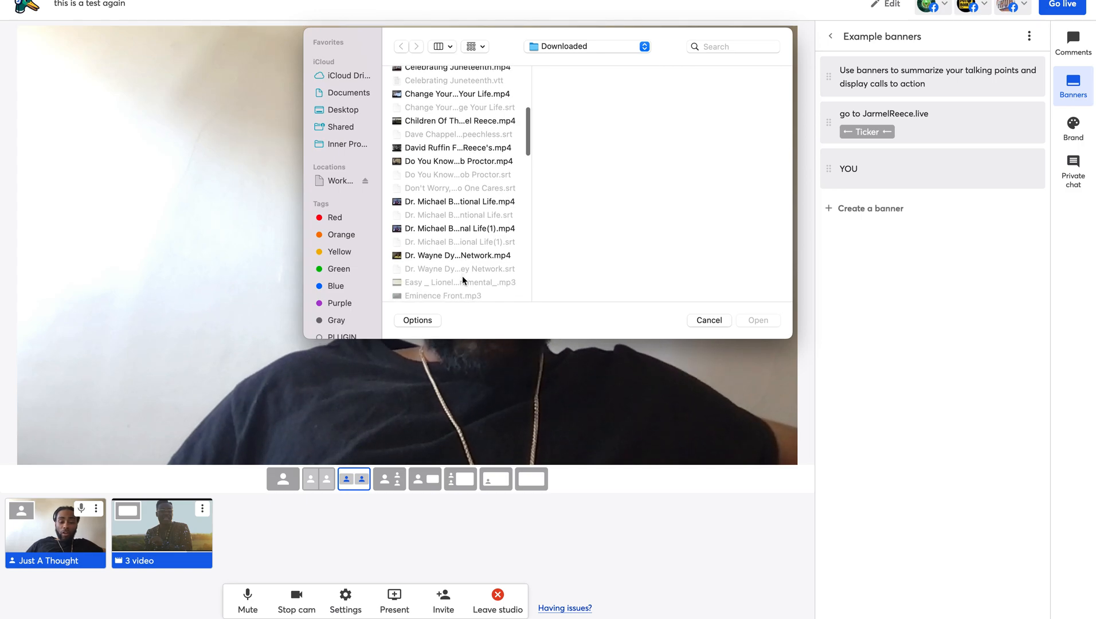
{"action": "scroll", "coordinate": [463, 280], "scroll_direction": "down", "scroll_amount": 10}
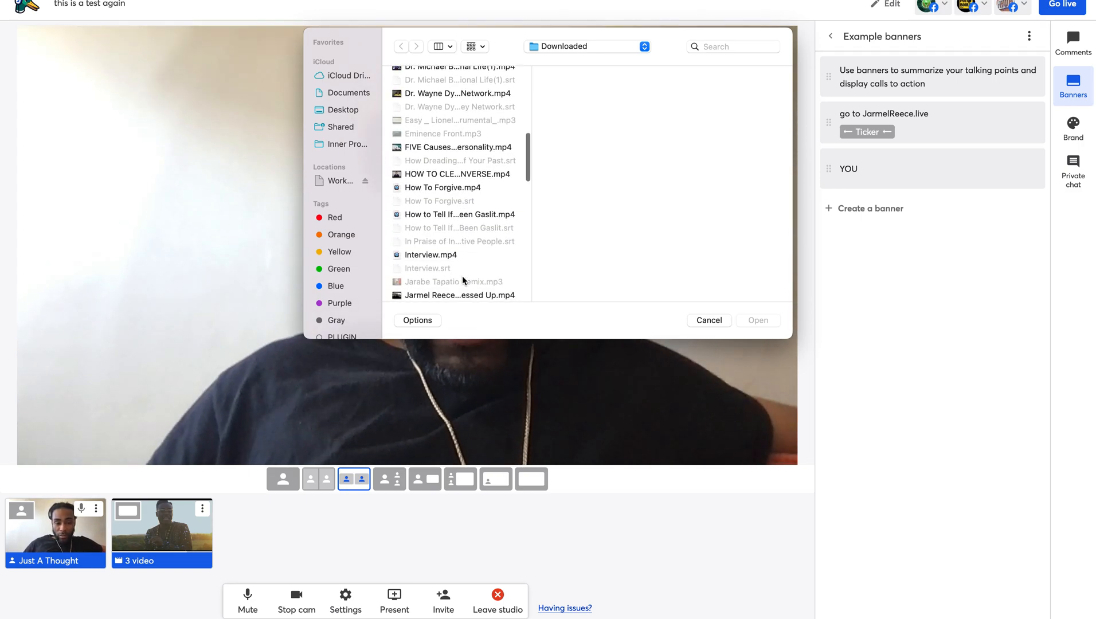
{"action": "scroll", "coordinate": [463, 279], "scroll_direction": "down", "scroll_amount": 11}
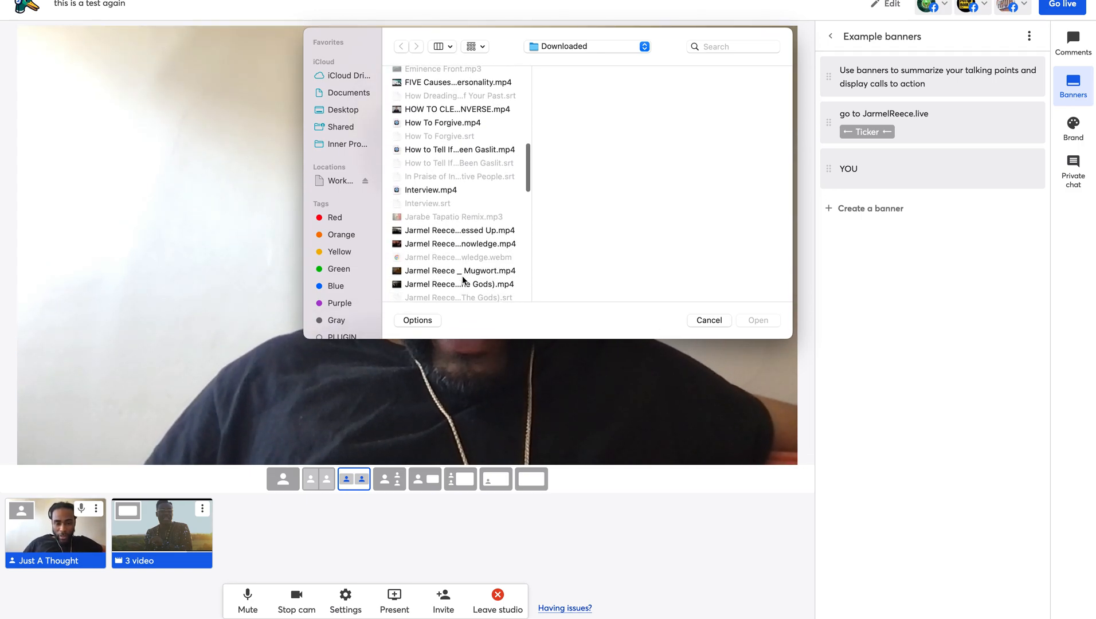
{"action": "scroll", "coordinate": [463, 279], "scroll_direction": "down", "scroll_amount": 9}
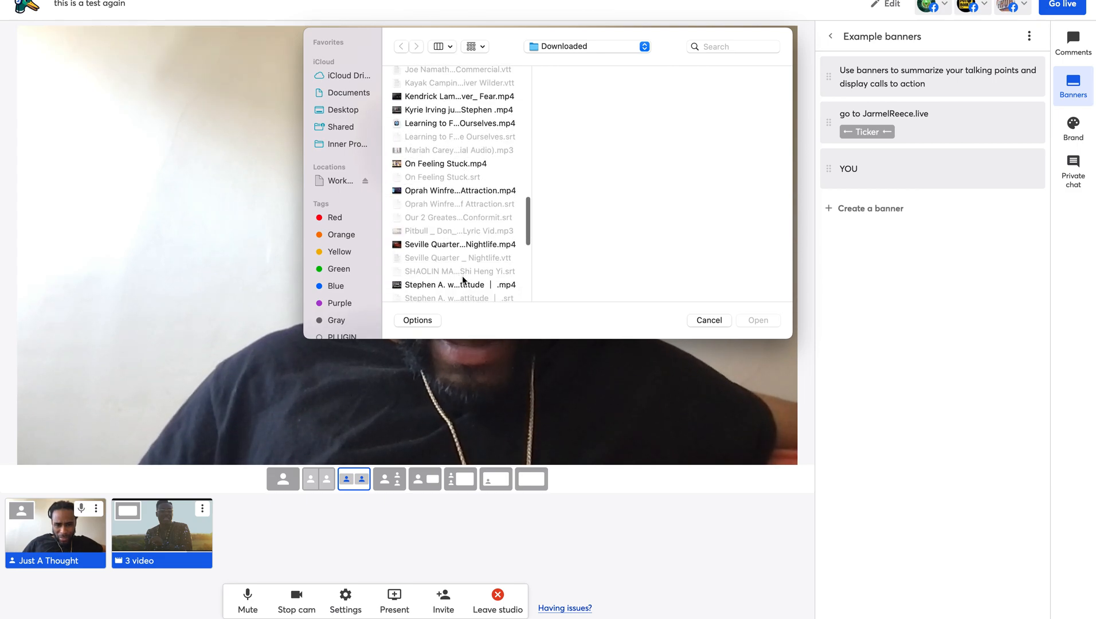
{"action": "scroll", "coordinate": [463, 280], "scroll_direction": "down", "scroll_amount": 9}
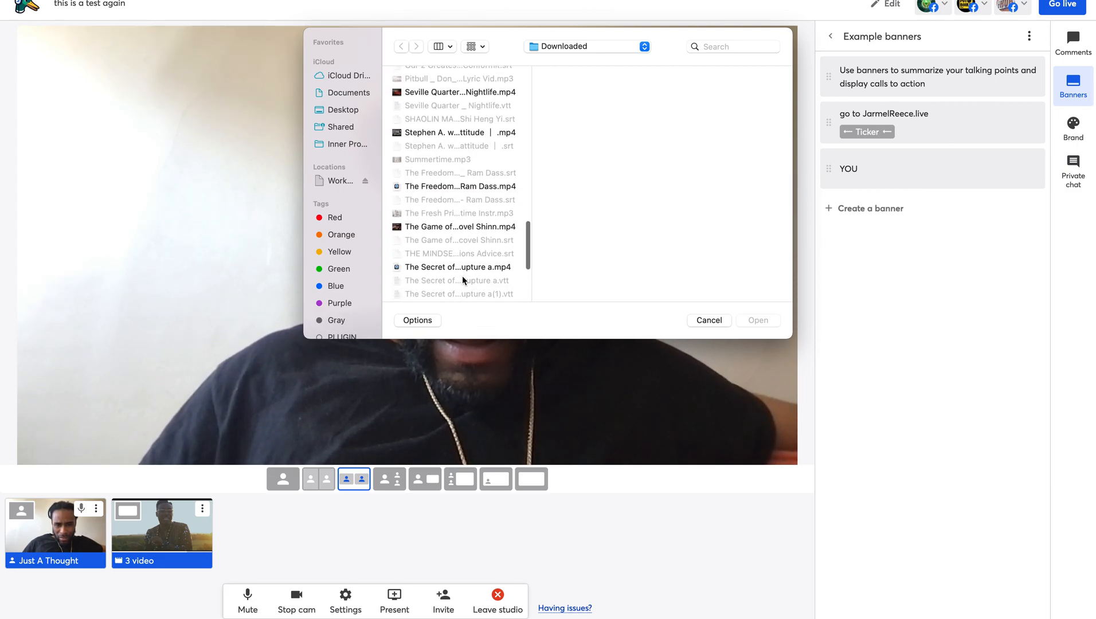
{"action": "scroll", "coordinate": [462, 278], "scroll_direction": "down", "scroll_amount": 8}
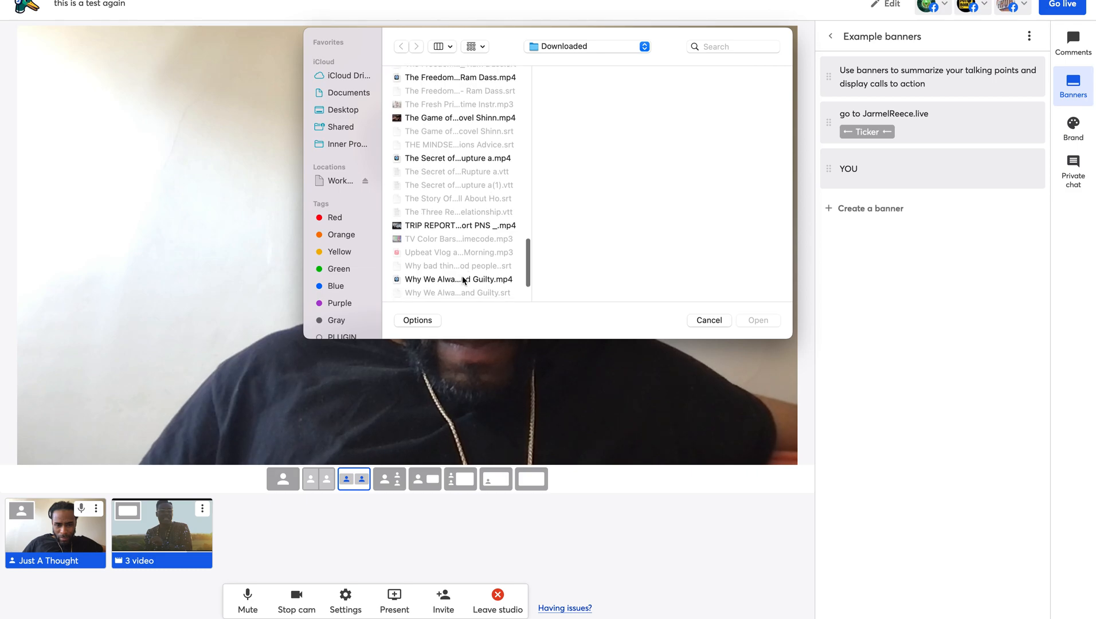
{"action": "scroll", "coordinate": [463, 276], "scroll_direction": "up", "scroll_amount": 20}
{"action": "scroll", "coordinate": [463, 276], "scroll_direction": "up", "scroll_amount": 5}
- Go to the home folder's Desktop and add b Rita Intro .mov as a new video source
{"action": "left_click", "coordinate": [643, 46]}
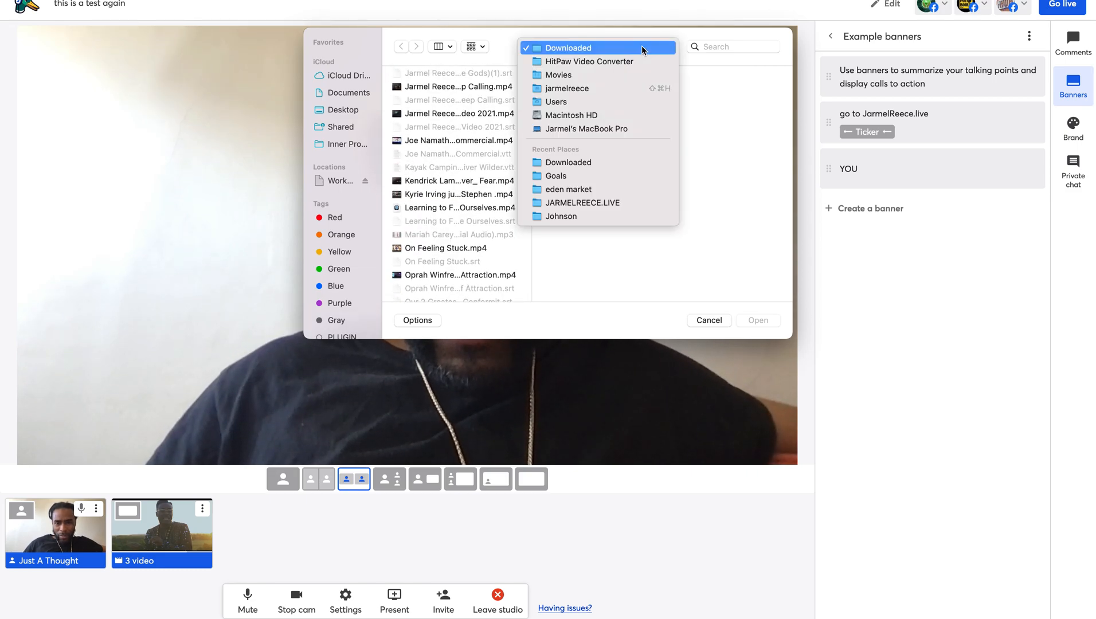
{"action": "left_click", "coordinate": [590, 86]}
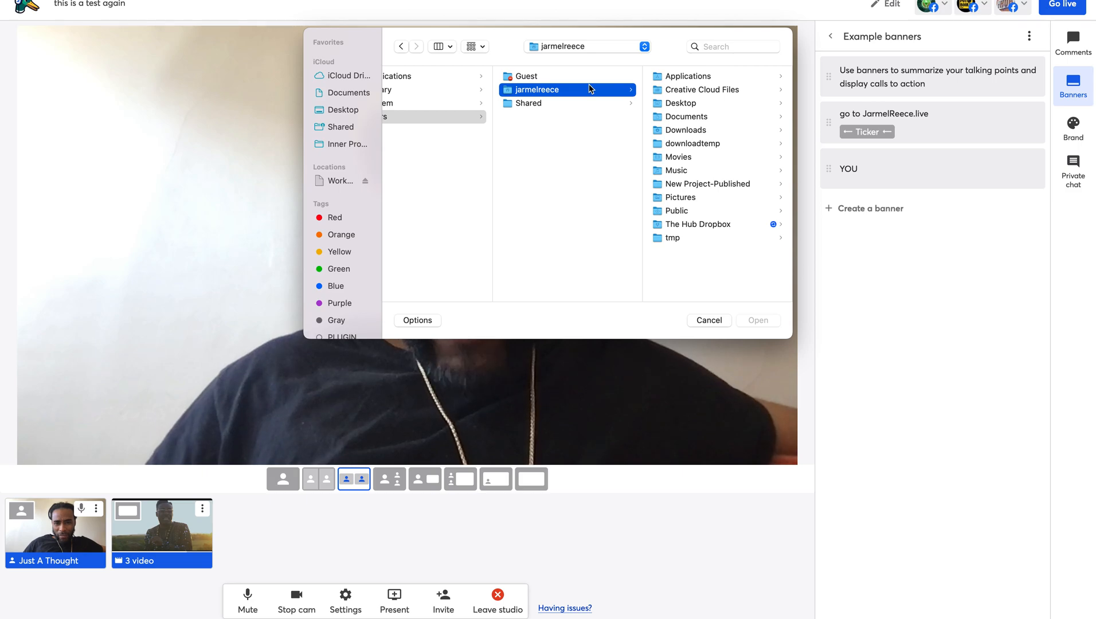
{"action": "left_click", "coordinate": [693, 108]}
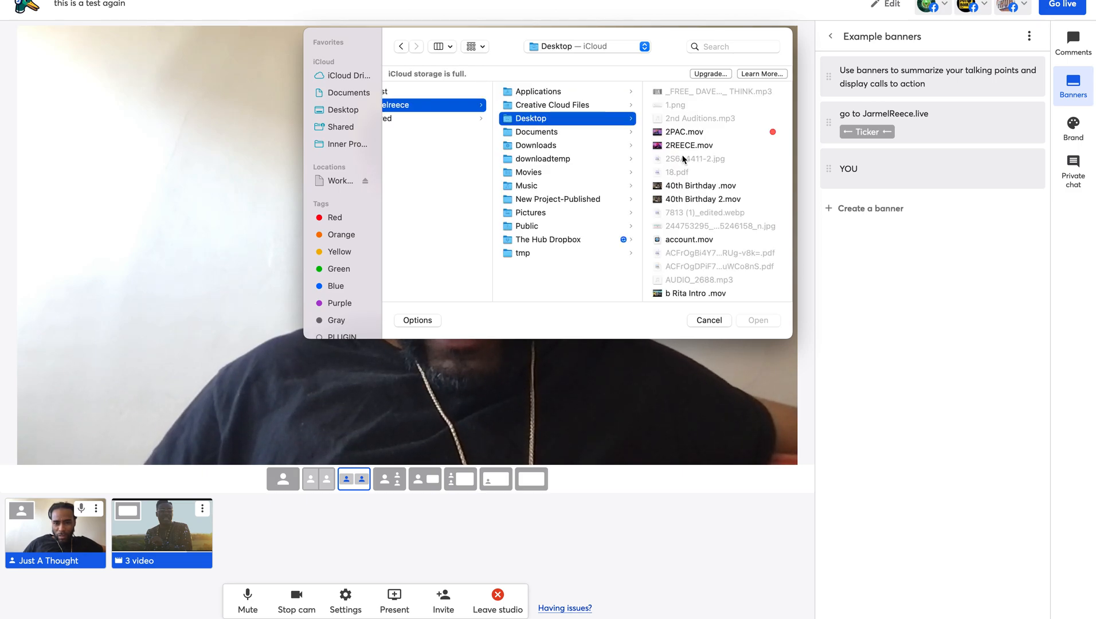
{"action": "scroll", "coordinate": [683, 158], "scroll_direction": "down", "scroll_amount": 2}
{"action": "scroll", "coordinate": [683, 159], "scroll_direction": "down", "scroll_amount": 4}
{"action": "left_click", "coordinate": [685, 166]}
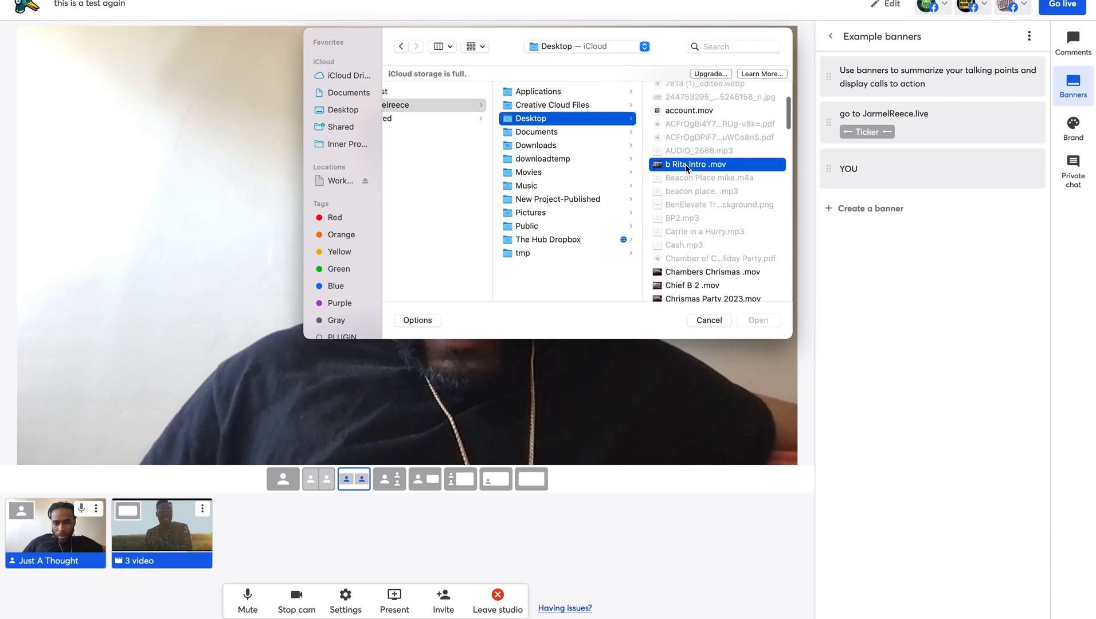
{"action": "left_click", "coordinate": [758, 321]}
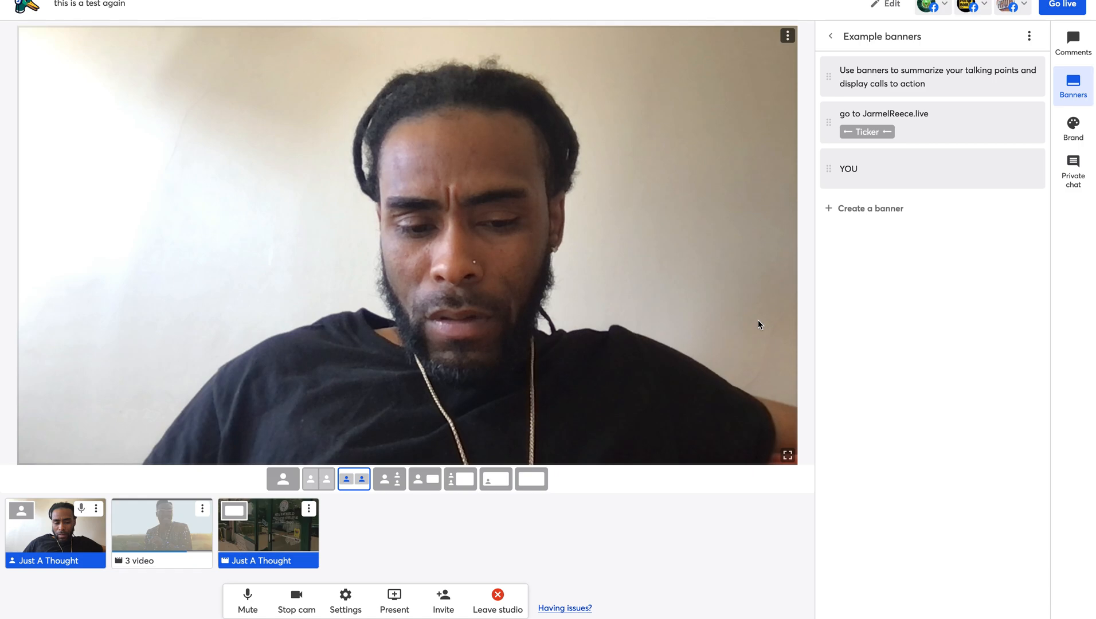
- Play the Rita intro clip on stage, then switch to the Solo layout showing only the host camera
{"action": "left_click", "coordinate": [244, 544]}
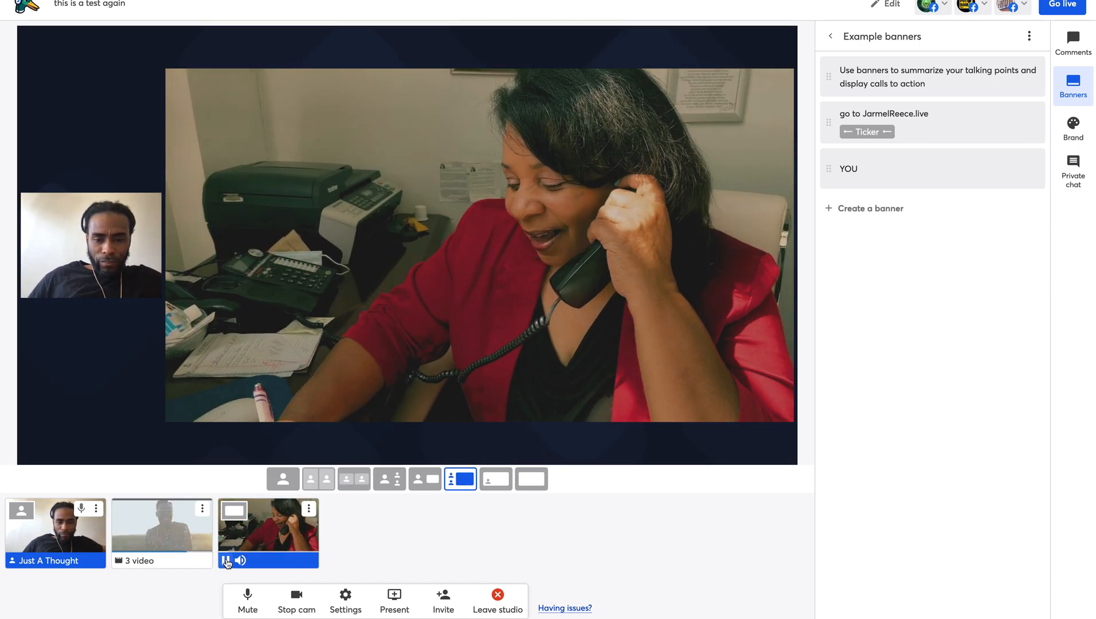
{"action": "mouse_move", "coordinate": [362, 400]}
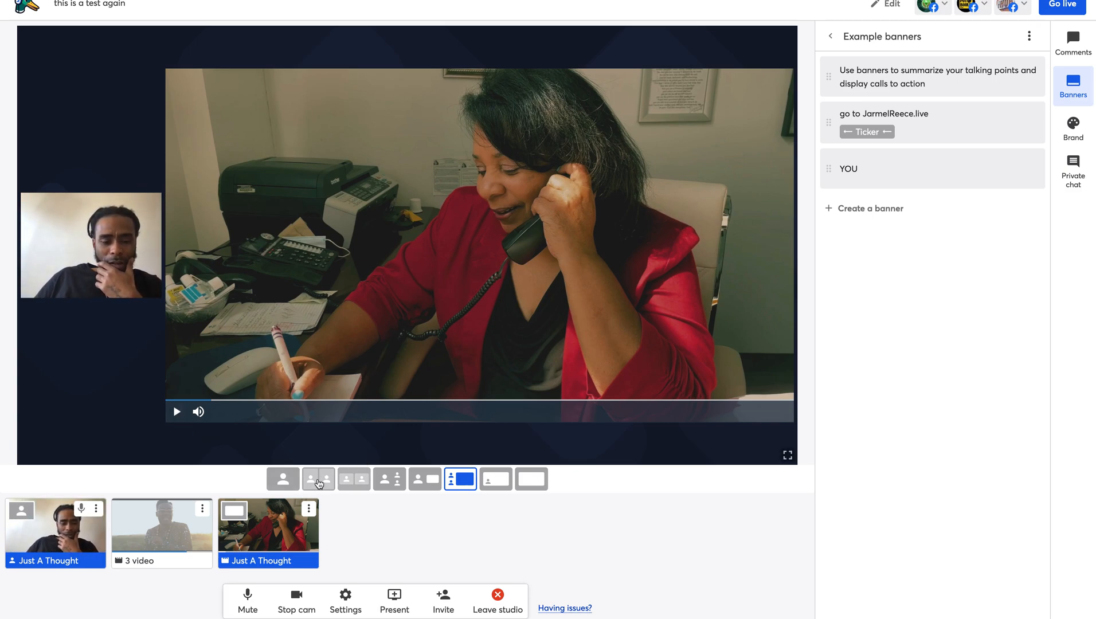
{"action": "left_click", "coordinate": [294, 481]}
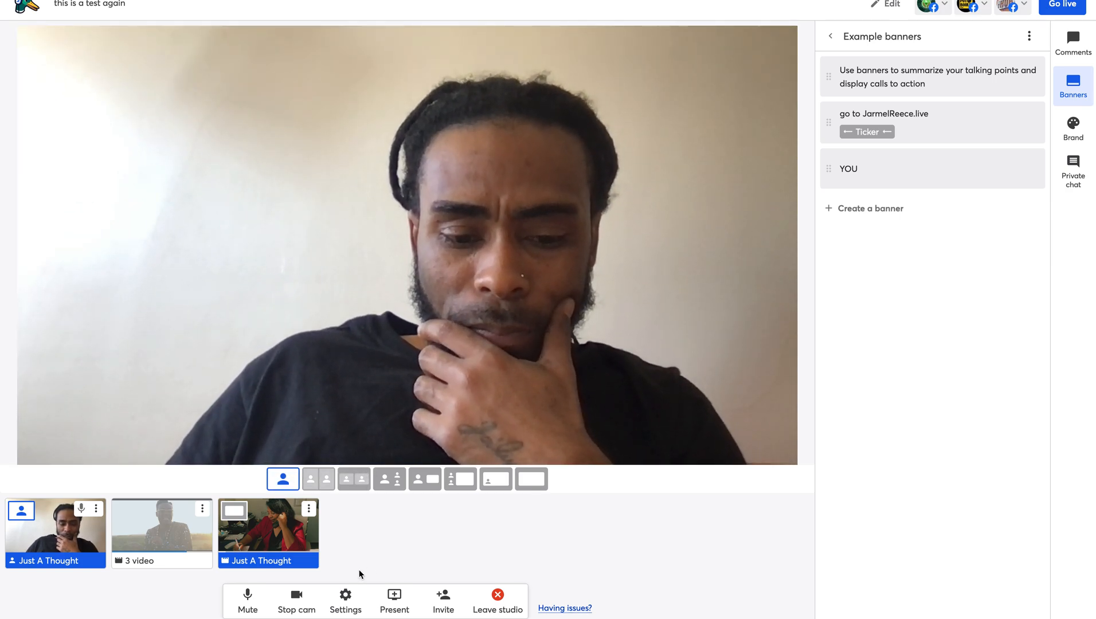
- Open the Invite guests dialog with the studio's shareable link, leaving the Present menu unused
{"action": "left_click", "coordinate": [394, 599]}
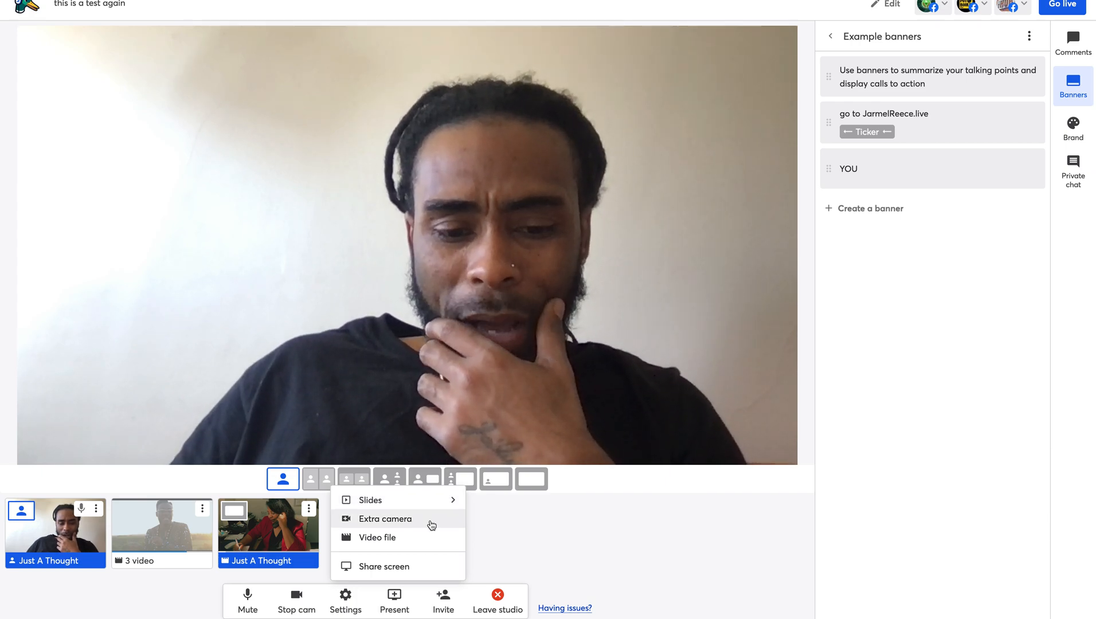
{"action": "left_click", "coordinate": [503, 536]}
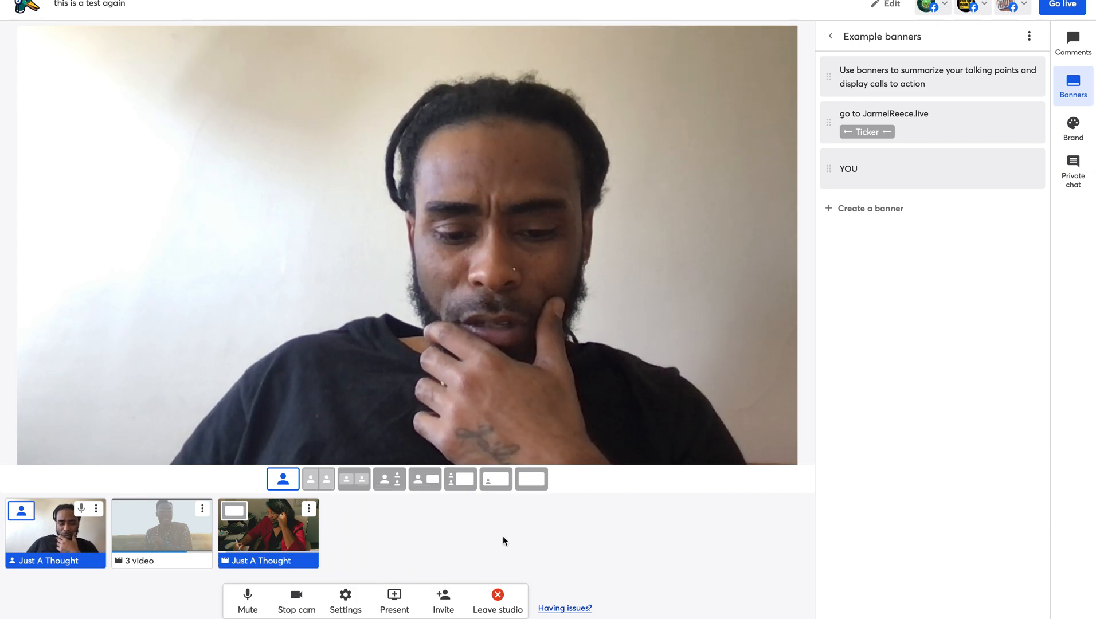
{"action": "left_click", "coordinate": [440, 596]}
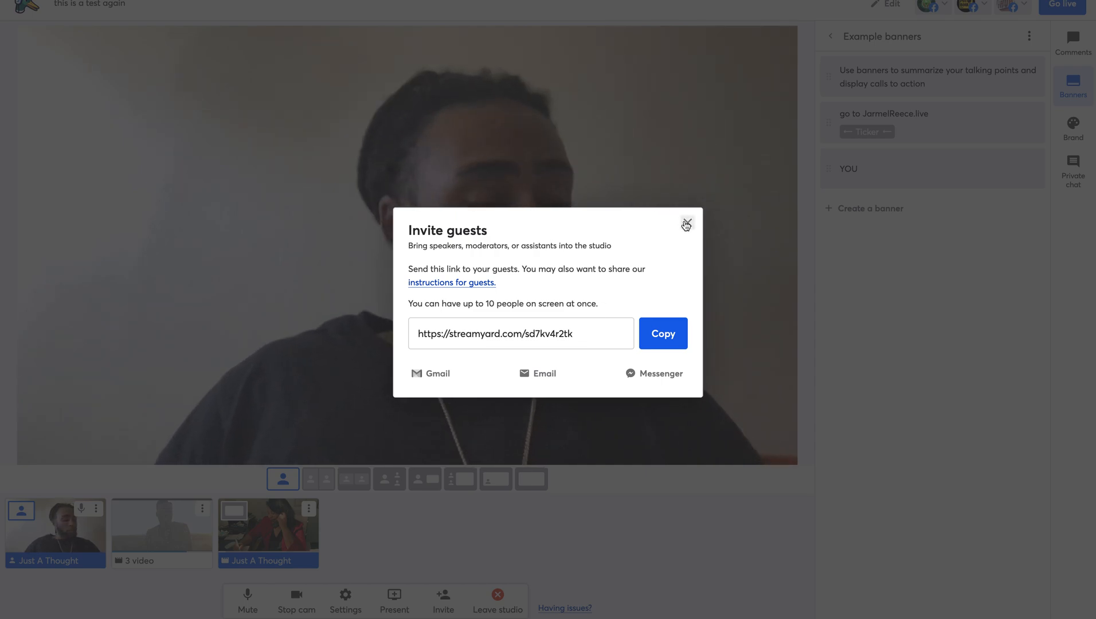
- Choose Email in the Invite guests dialog to open the Gmail inbox
{"action": "left_click", "coordinate": [540, 376]}
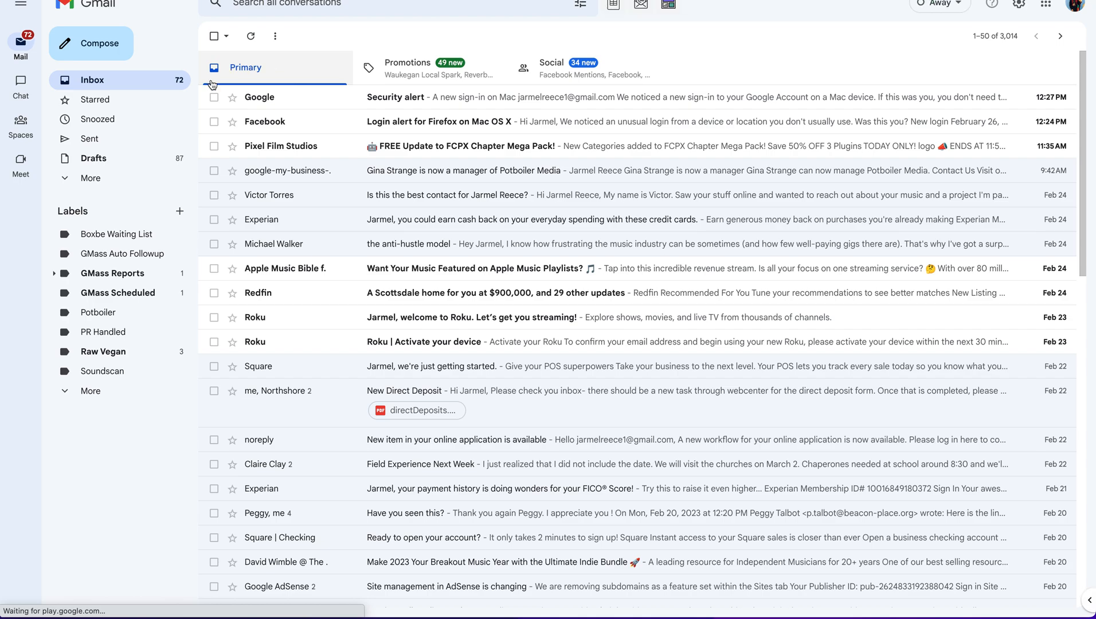
- Start a new Gmail message and delete the stray text from its body
{"action": "left_click", "coordinate": [103, 52]}
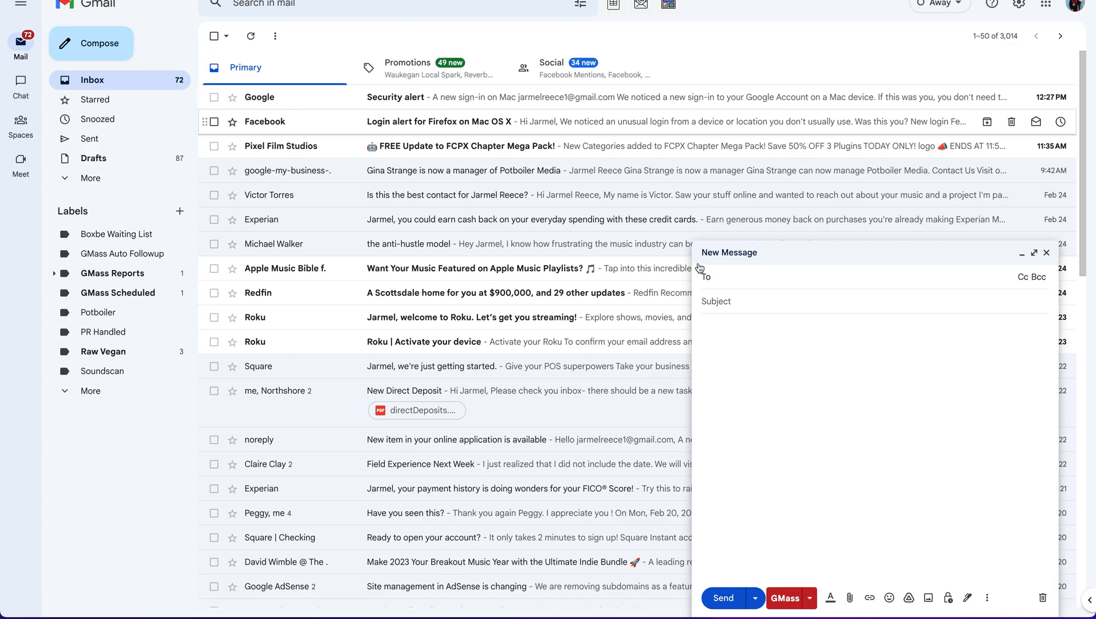
{"action": "left_click", "coordinate": [733, 337]}
{"action": "type", "text": "537cae1"}
{"action": "left_click_drag", "start_coordinate": [749, 337], "coordinate": [701, 340]}
{"action": "key", "text": "BackSpace"}
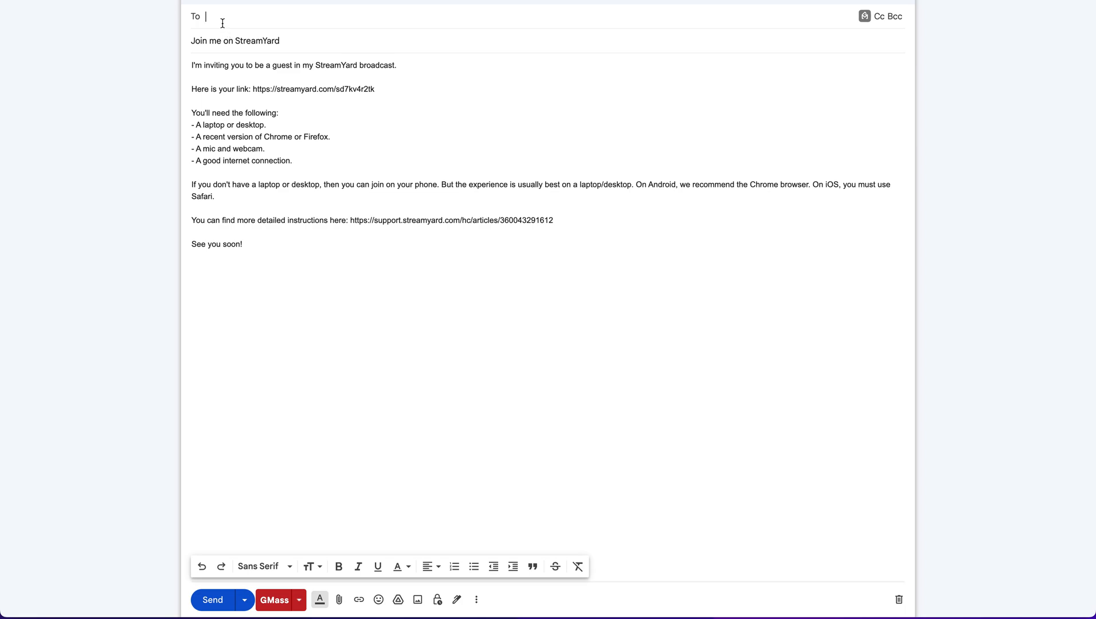
- Add the guest contact as recipient, dismiss the GMass notice, and send the 'Join me on StreamYard' invitation
{"action": "type", "text": "j"}
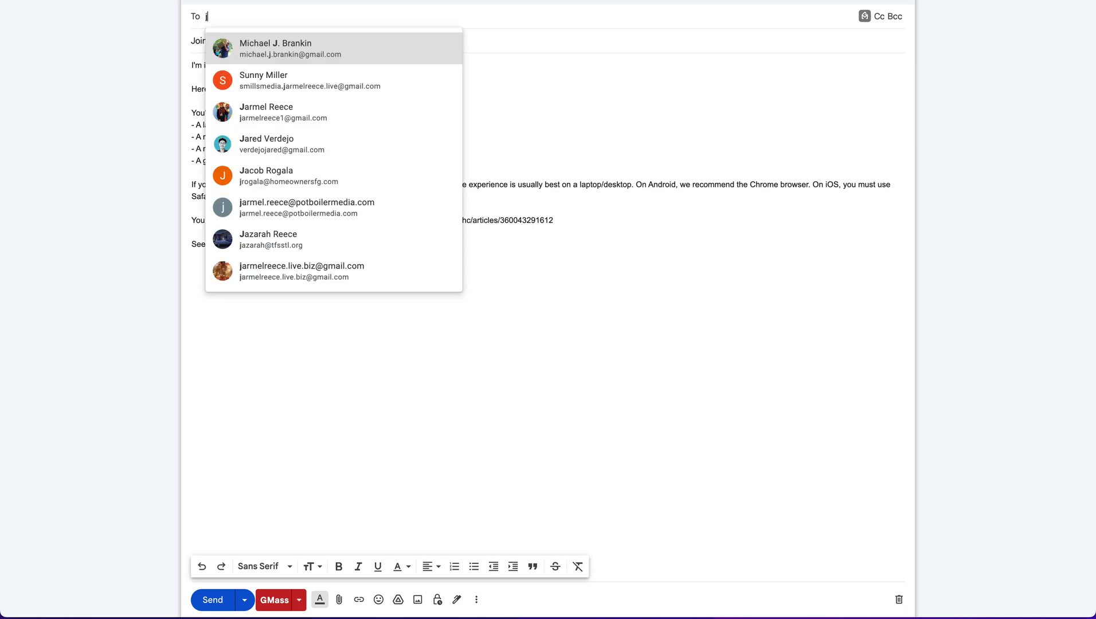
{"action": "left_click", "coordinate": [270, 113]}
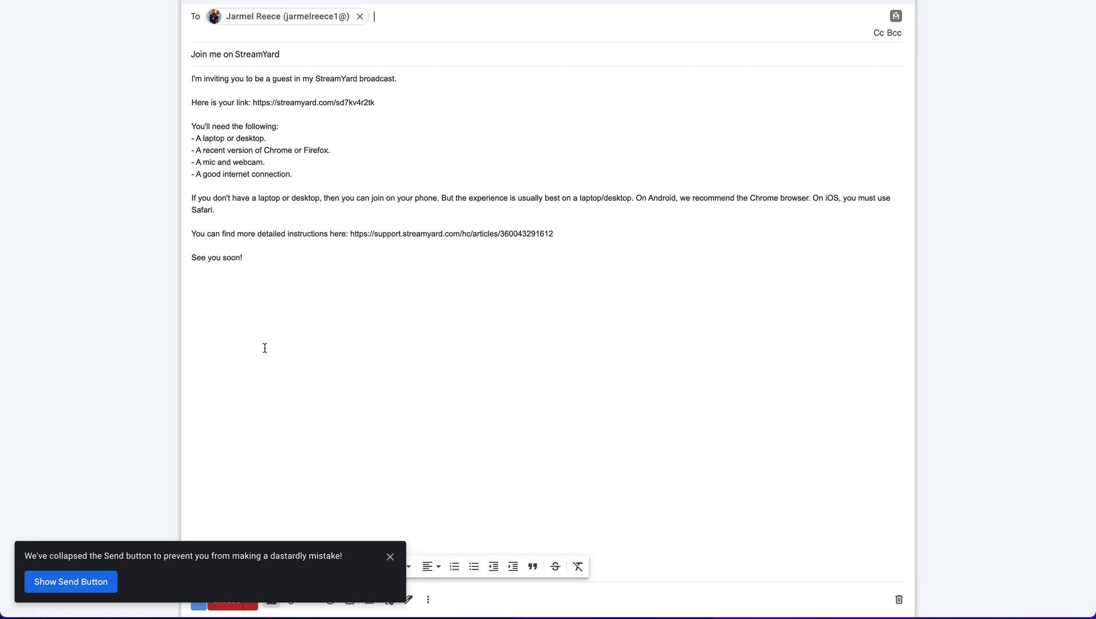
{"action": "left_click", "coordinate": [390, 557]}
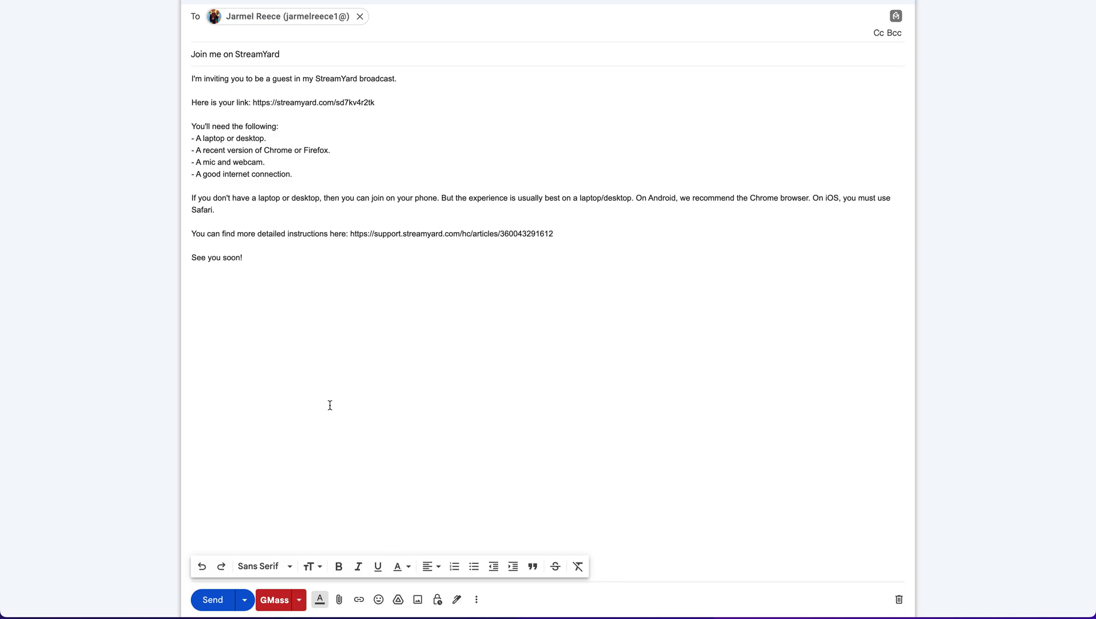
{"action": "left_click", "coordinate": [214, 600]}
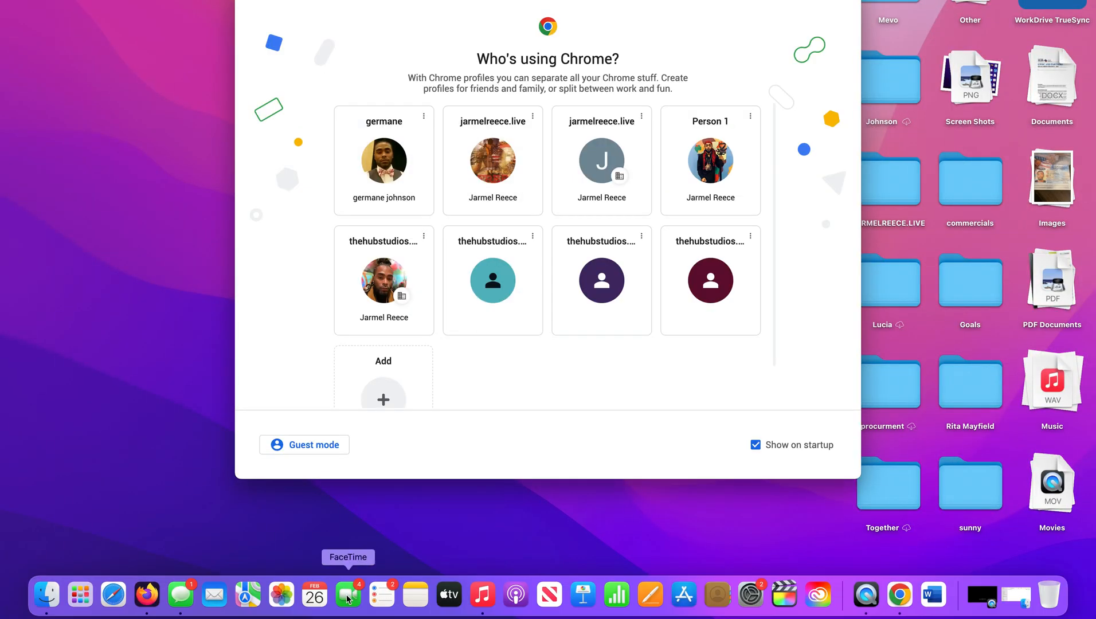
- Switch back to Chrome showing StreamYard's Invite guests dialog
{"action": "left_click", "coordinate": [147, 597]}
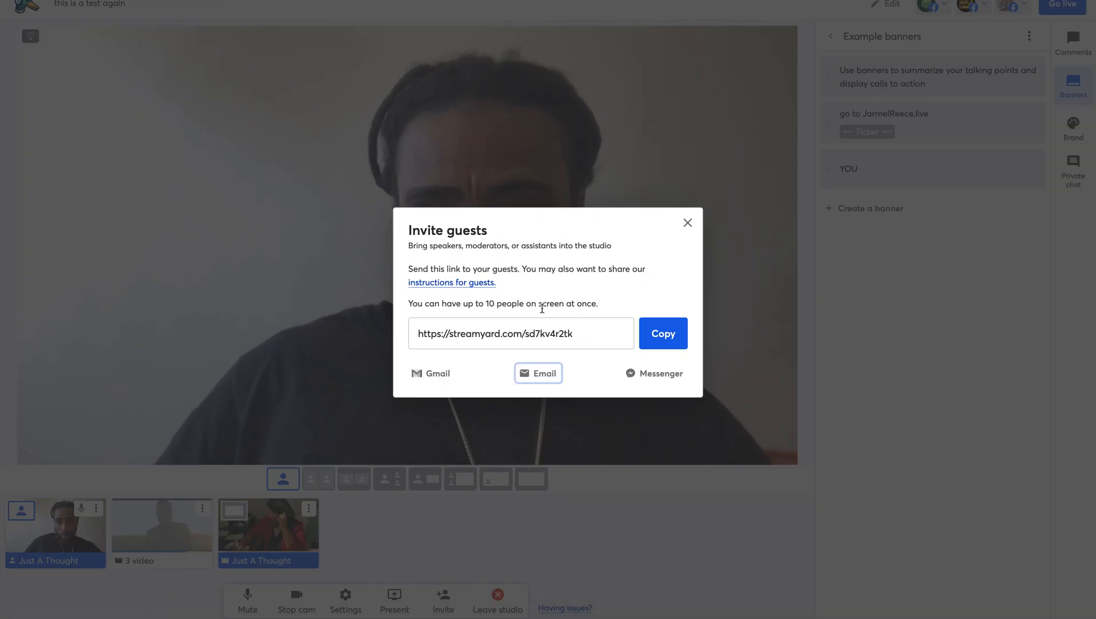
- Close the Invite guests dialog and wait for the guest's camera to join backstage
{"action": "left_click", "coordinate": [687, 222]}
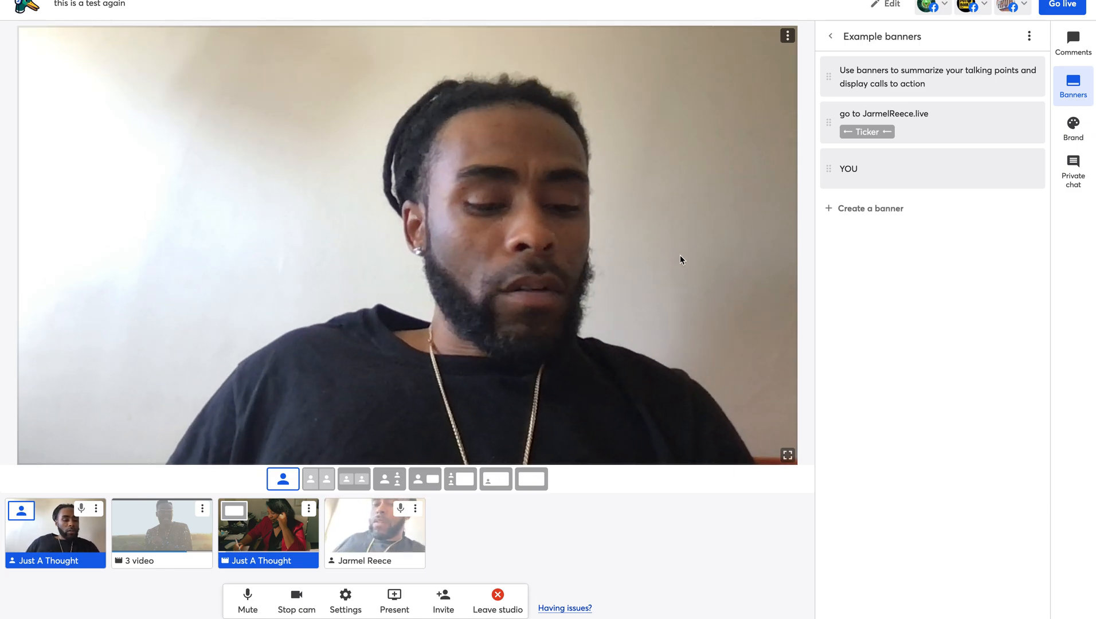
- Mute the guest's microphone from their thumbnail, after which the guest's tile leaves the studio
{"action": "mouse_move", "coordinate": [305, 551]}
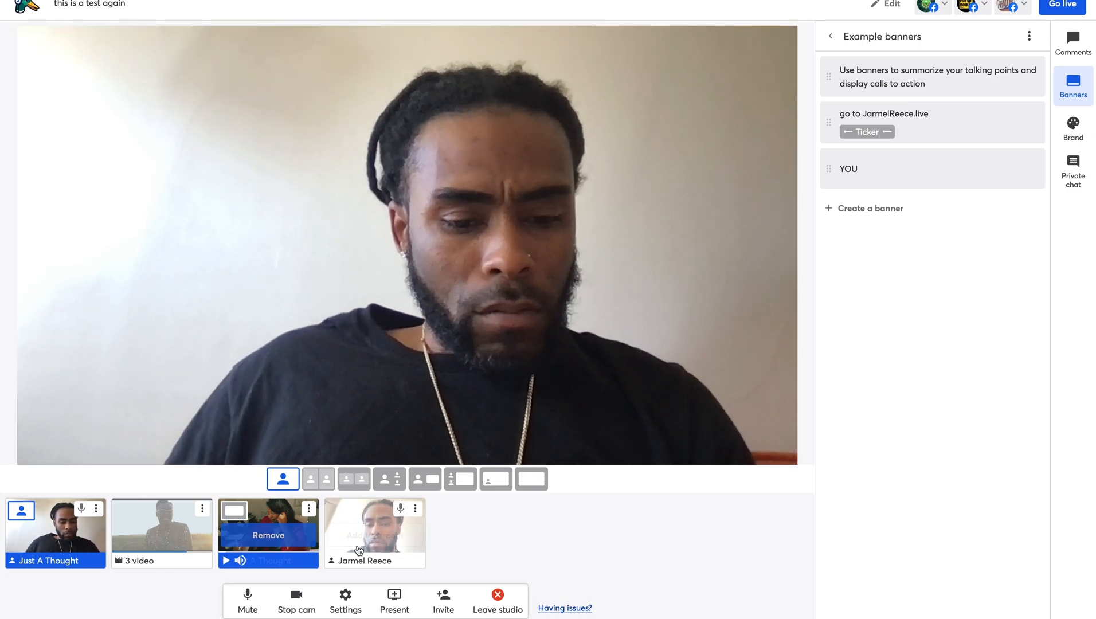
{"action": "left_click", "coordinate": [401, 510]}
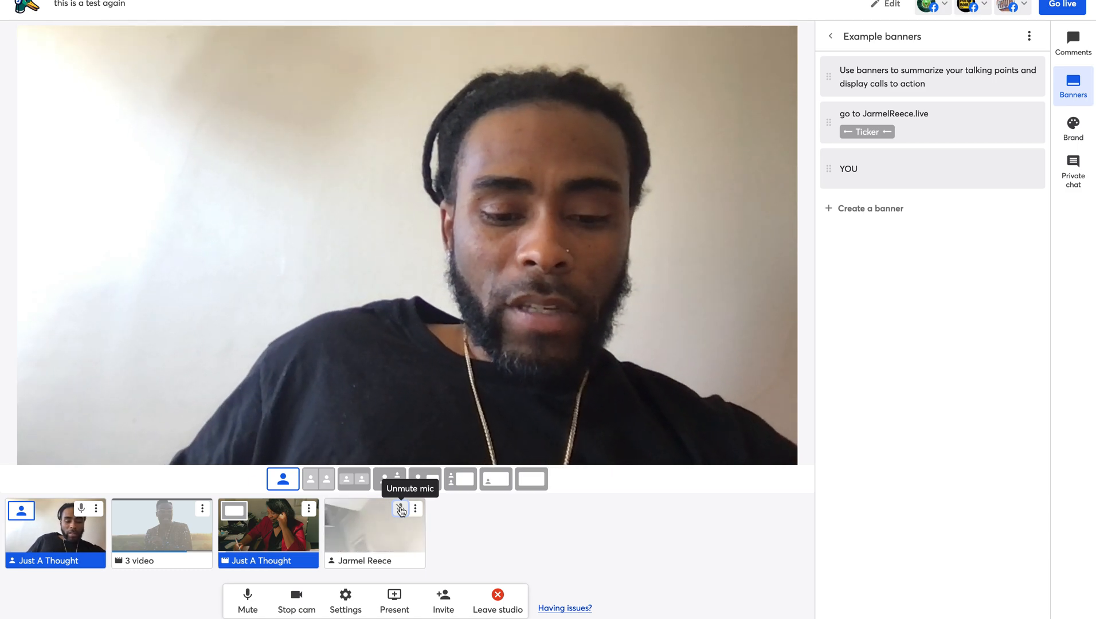
{"action": "mouse_move", "coordinate": [393, 522]}
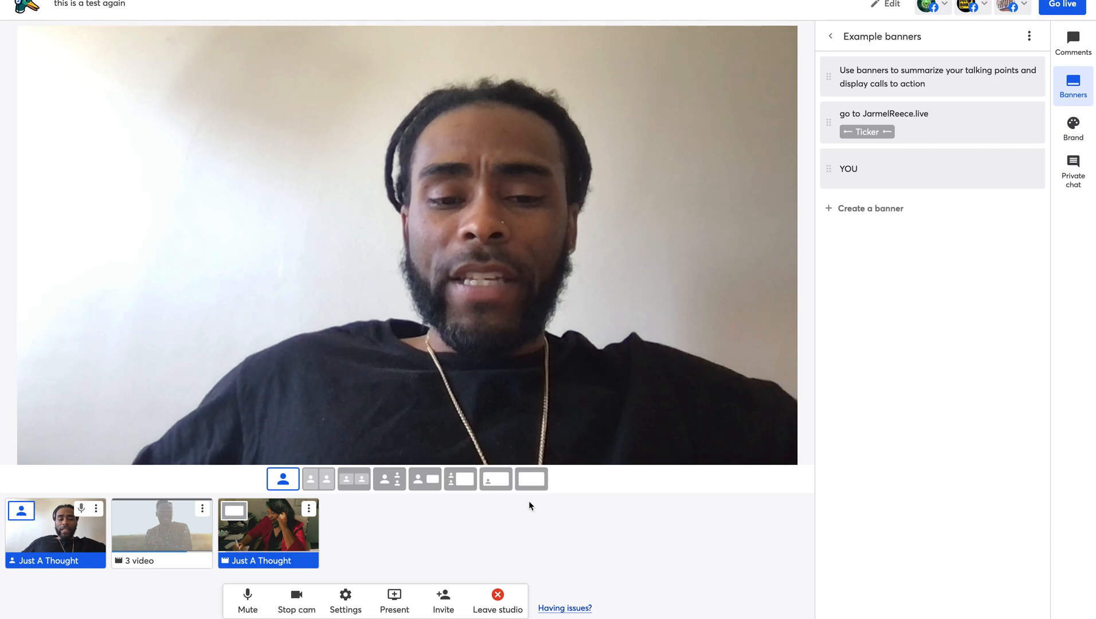
- Select a multi-person layout in the layout bar below the stage
{"action": "left_click", "coordinate": [318, 481]}
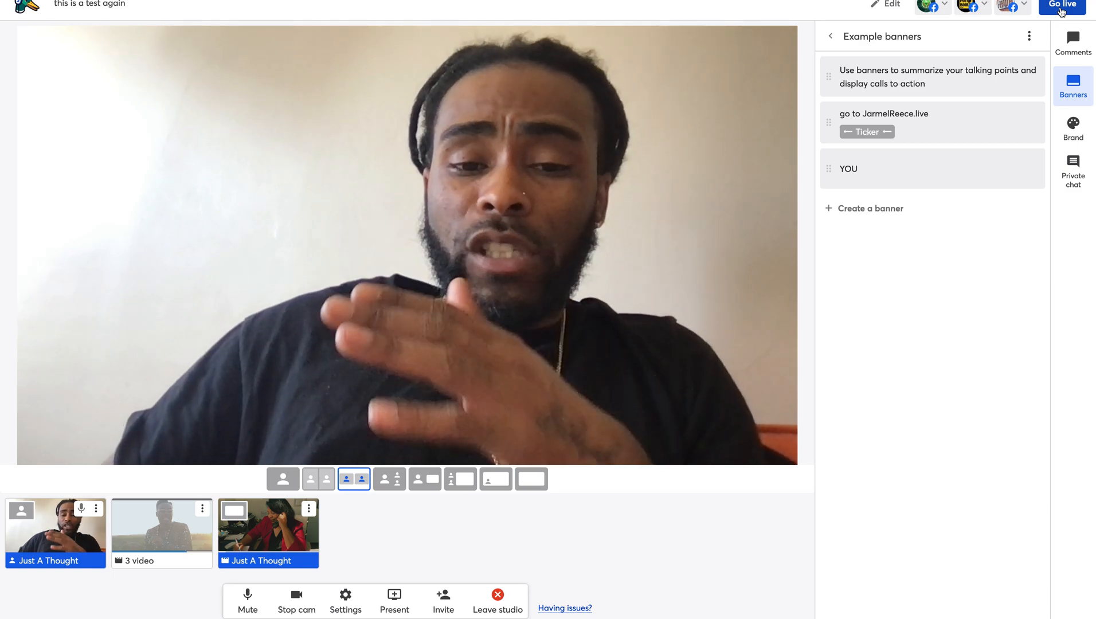
{"action": "left_click", "coordinate": [1062, 6]}
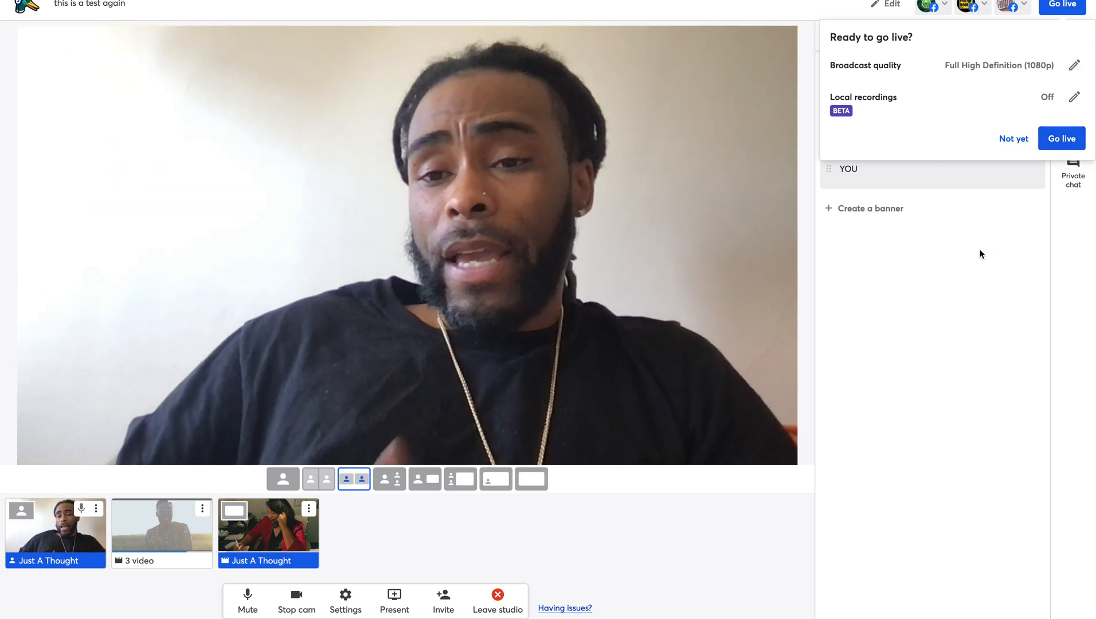
{"action": "left_click", "coordinate": [980, 254]}
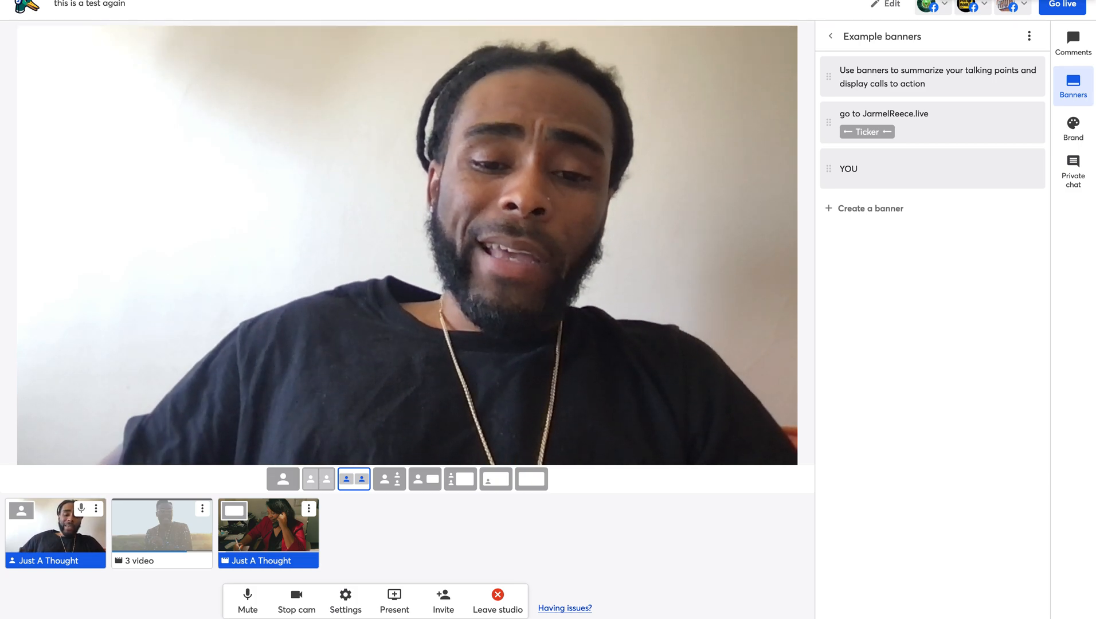
- Leave the studio for the StreamYard Broadcasts dashboard
{"action": "mouse_move", "coordinate": [1008, 70]}
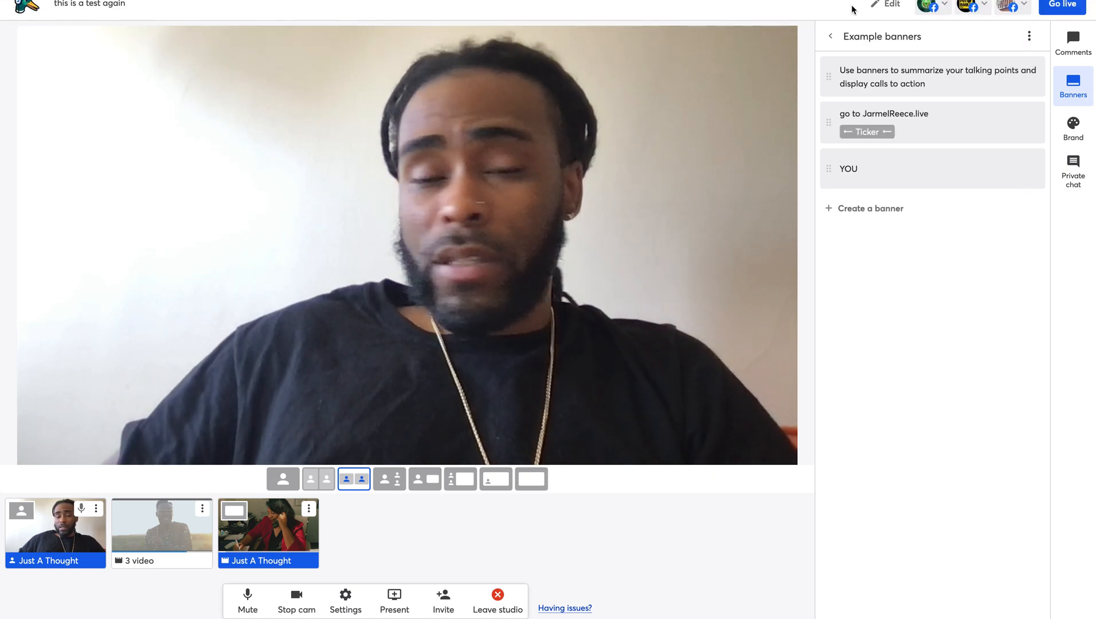